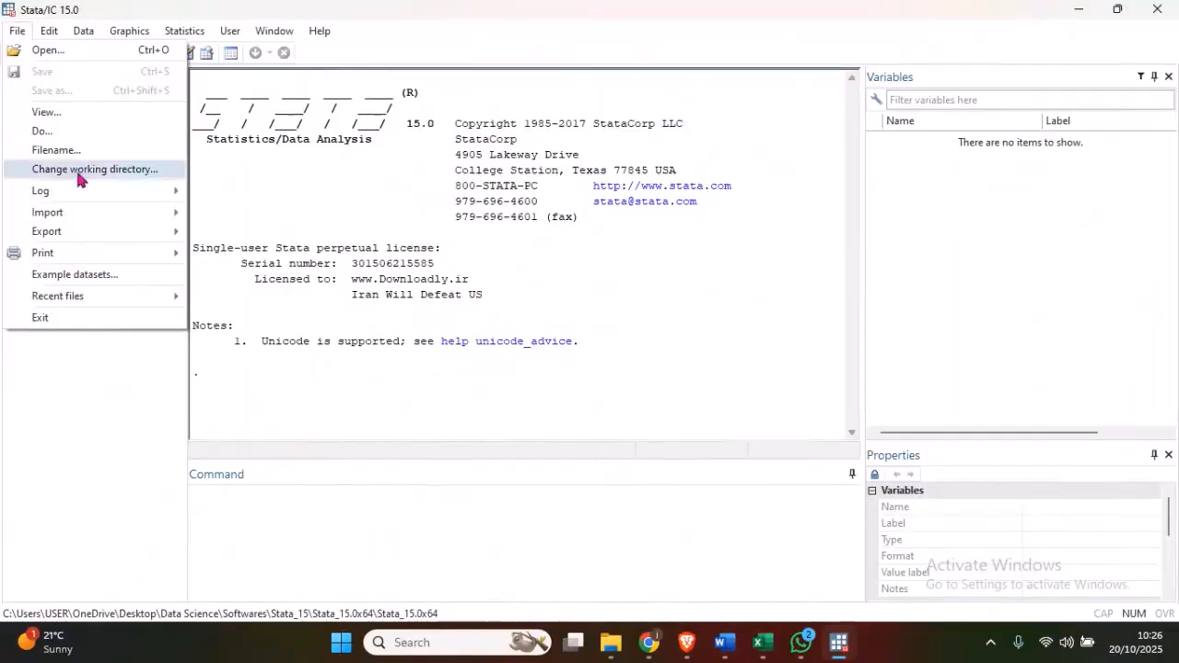
mouse_move(68, 209)
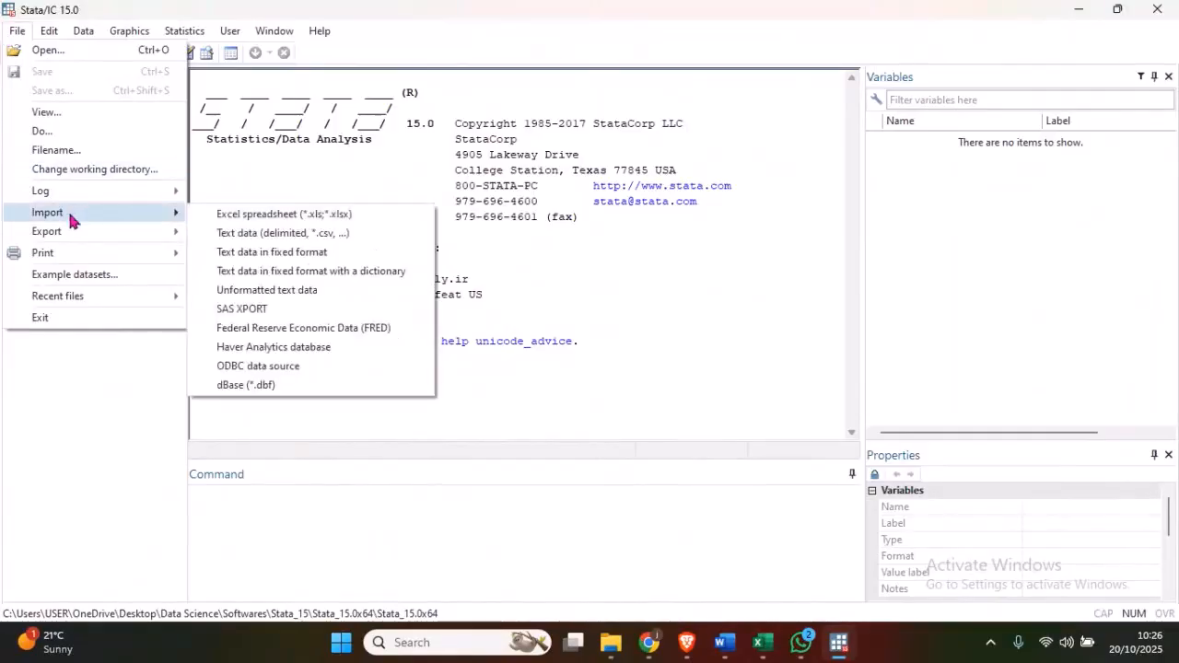
left_click(244, 224)
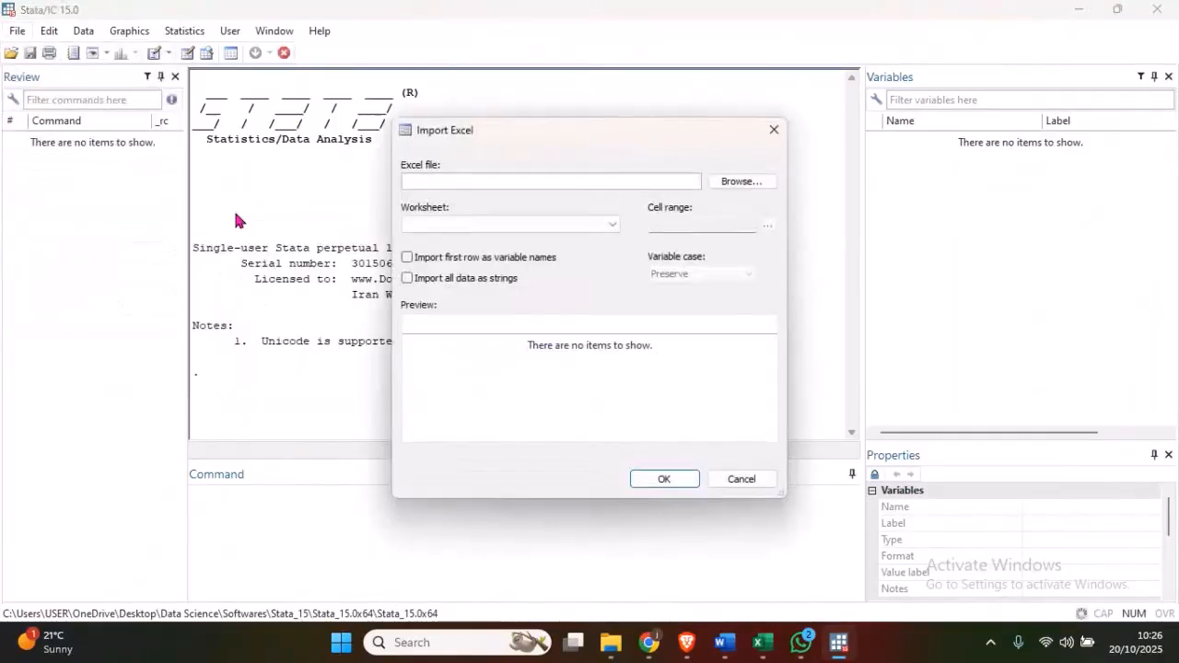
left_click(735, 188)
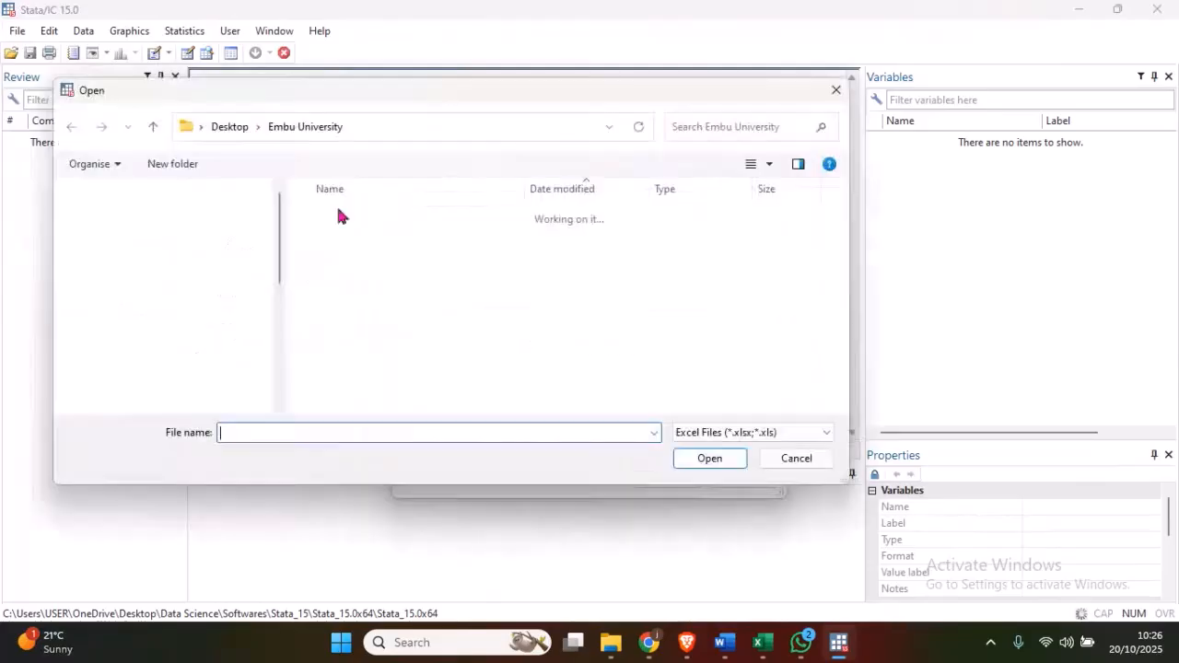
left_click(375, 293)
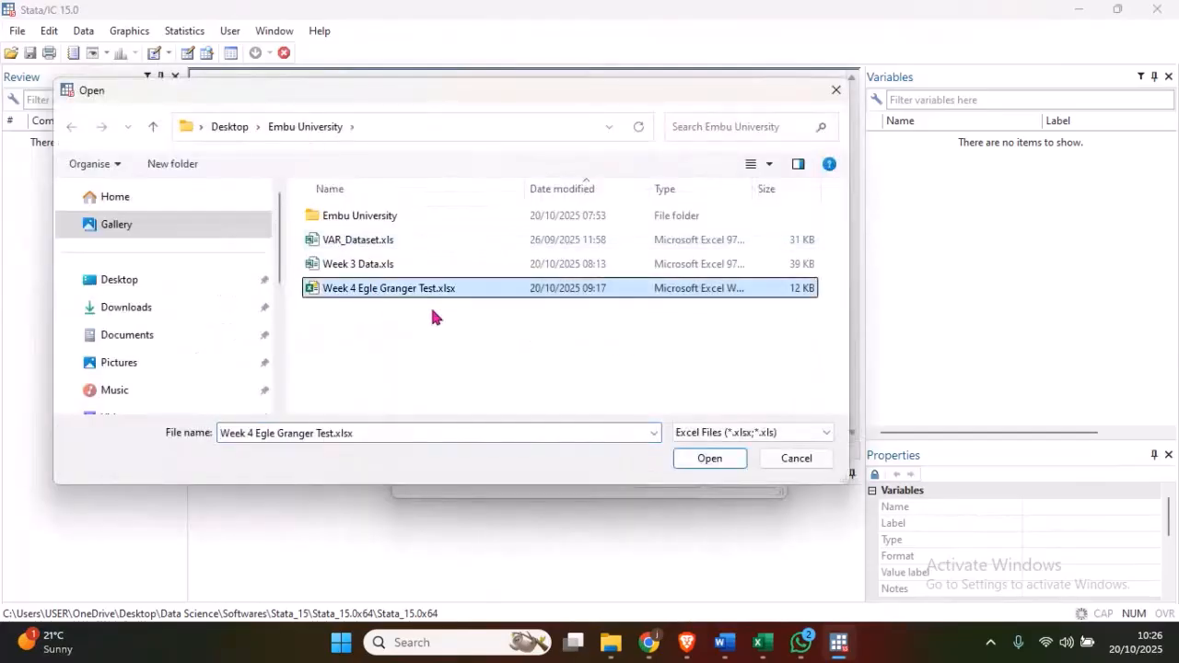
left_click(711, 463)
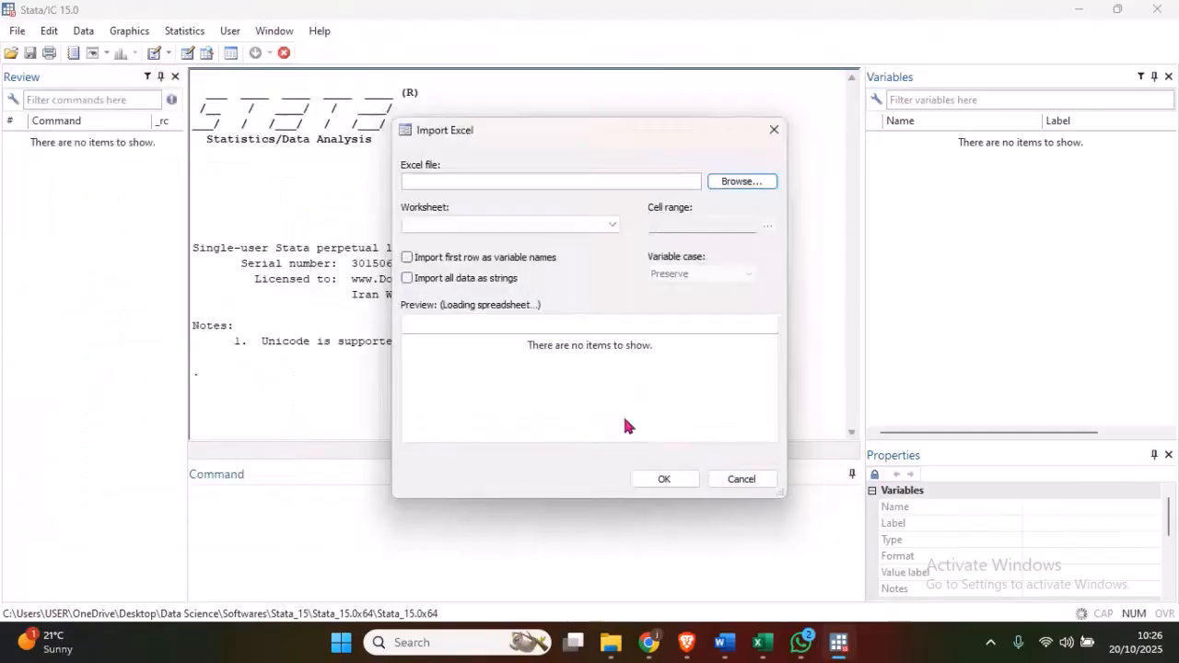
left_click(408, 258)
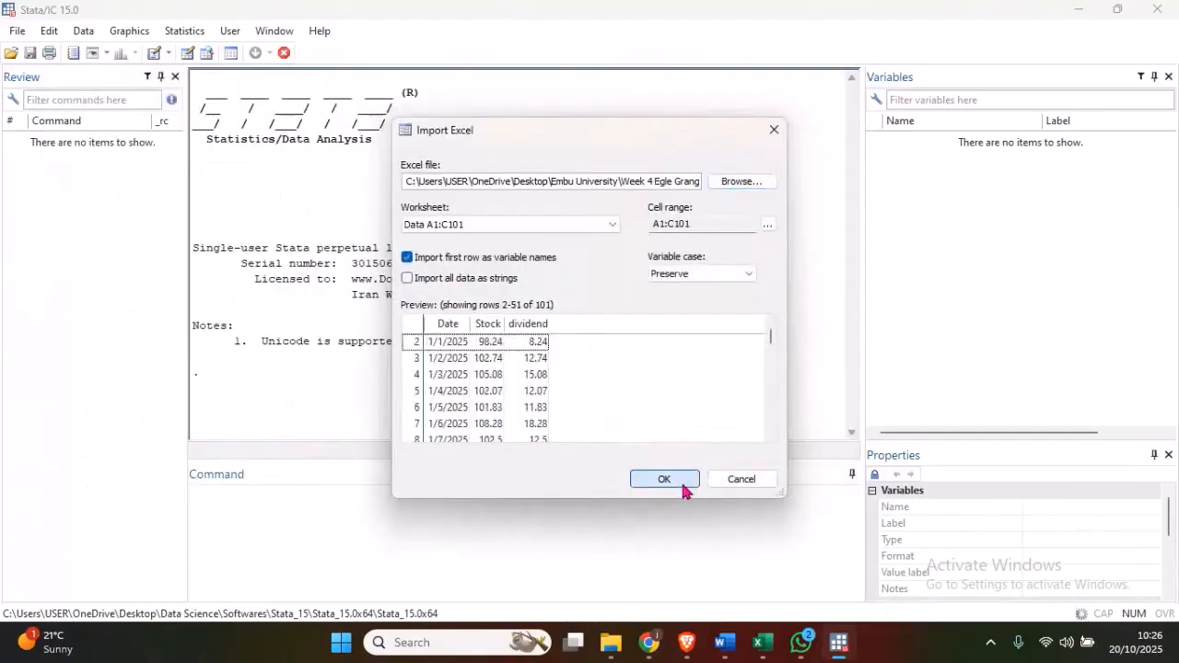
left_click(680, 481)
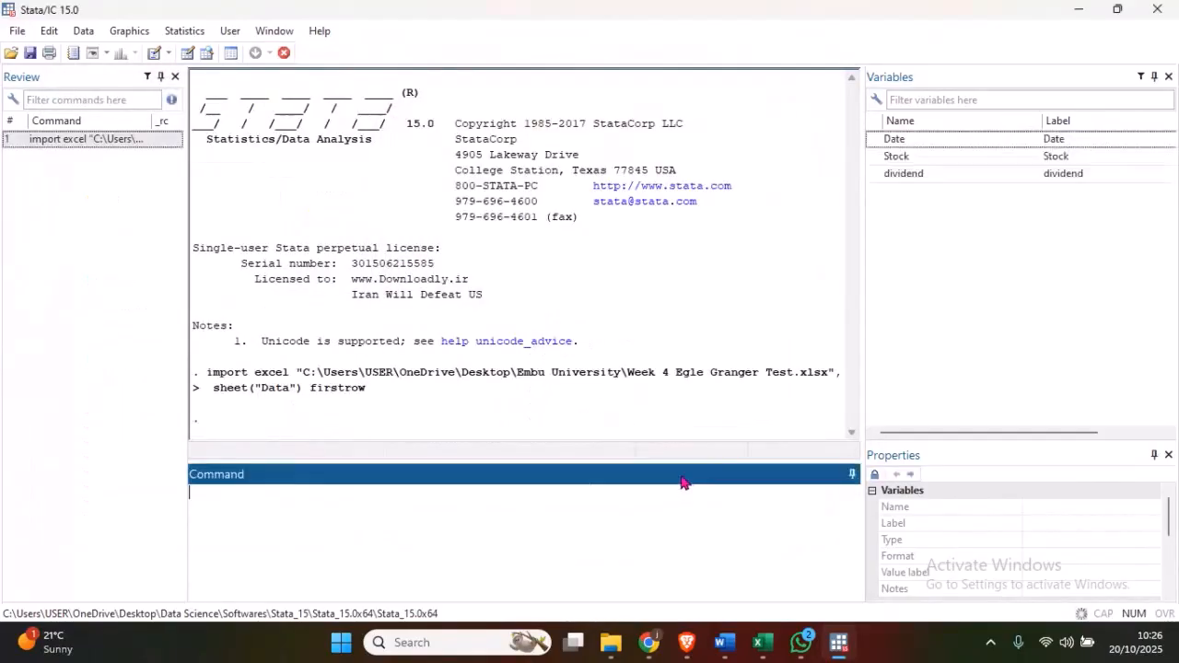
- Browse the imported dataset in the Data Editor, examine the dividend column, and close the editor
left_click(206, 54)
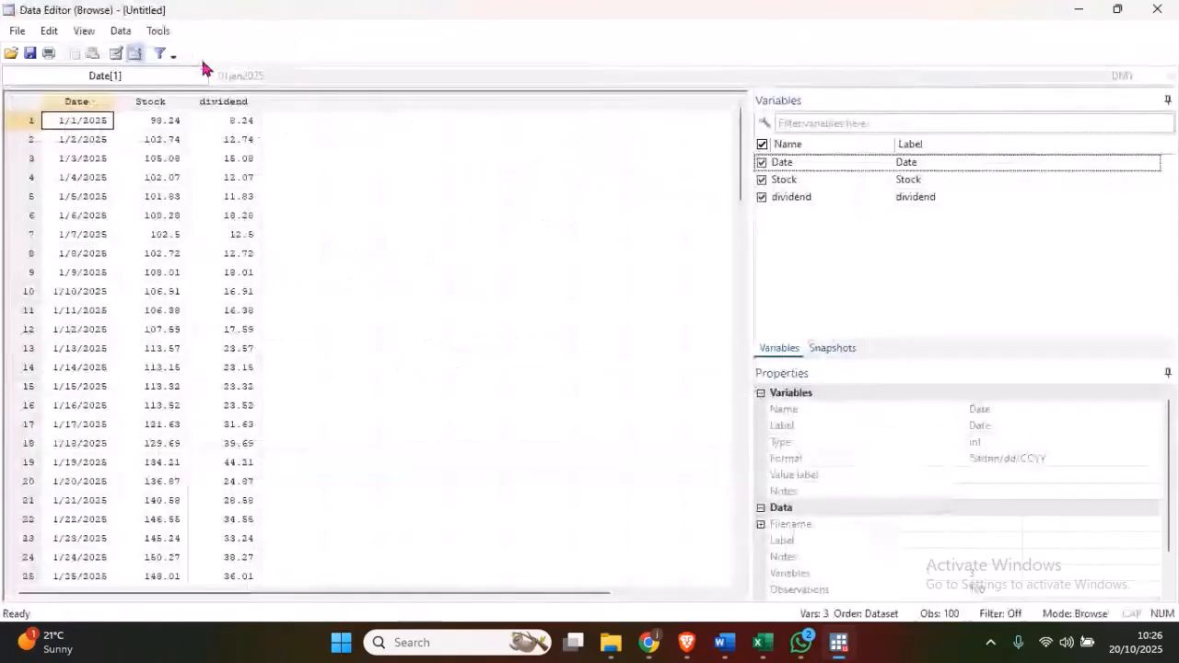
left_click(236, 103)
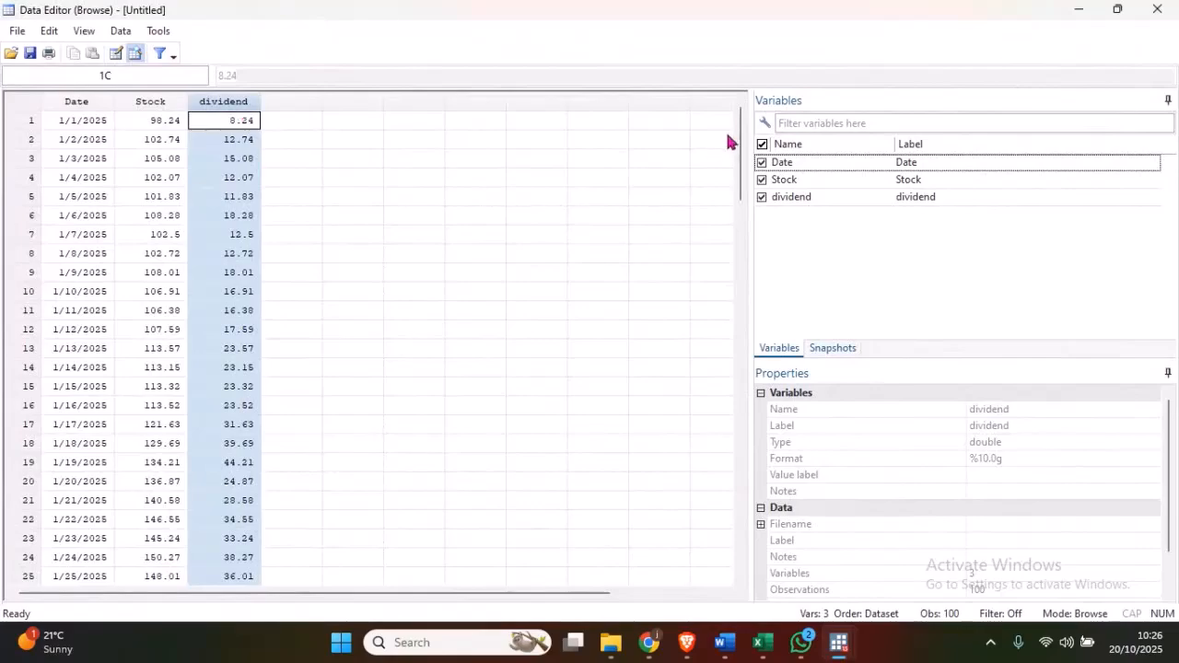
mouse_move(740, 124)
left_mouse_down()
mouse_move(744, 494)
mouse_move(743, 116)
left_mouse_up()
left_click(1158, 11)
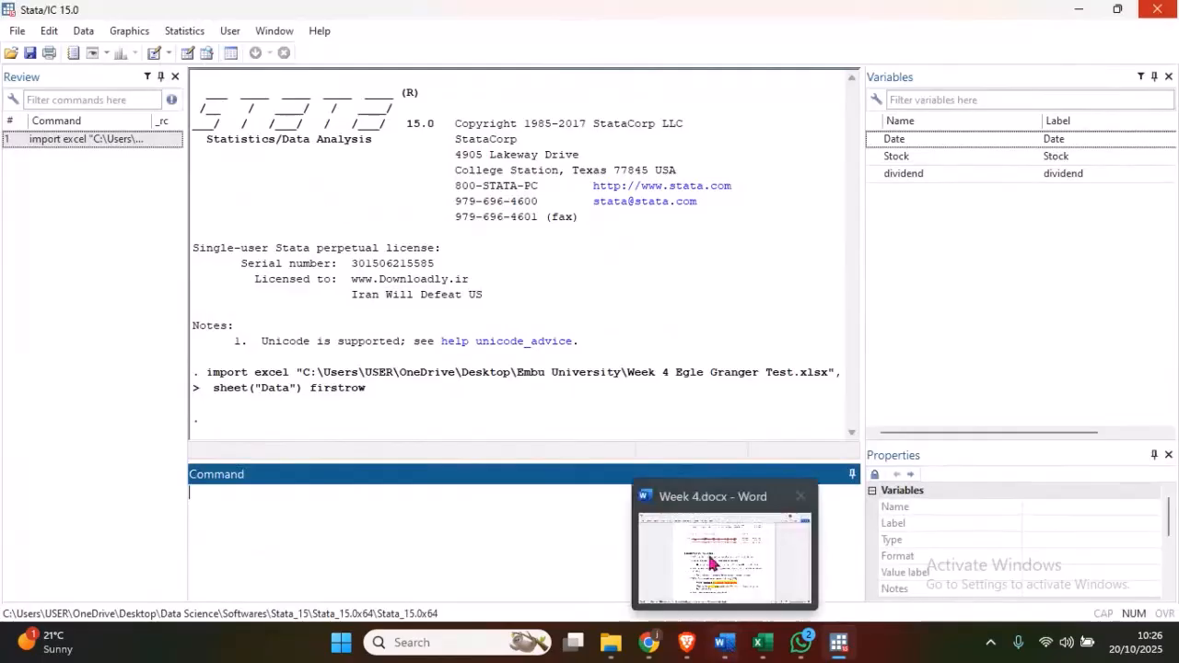
- Switch to the Week 4 Word document and review Step 1 of the Engle-Granger method through to the Stata tutorial guidelines
left_click(725, 642)
left_click_drag(1176, 458, 1172, 297)
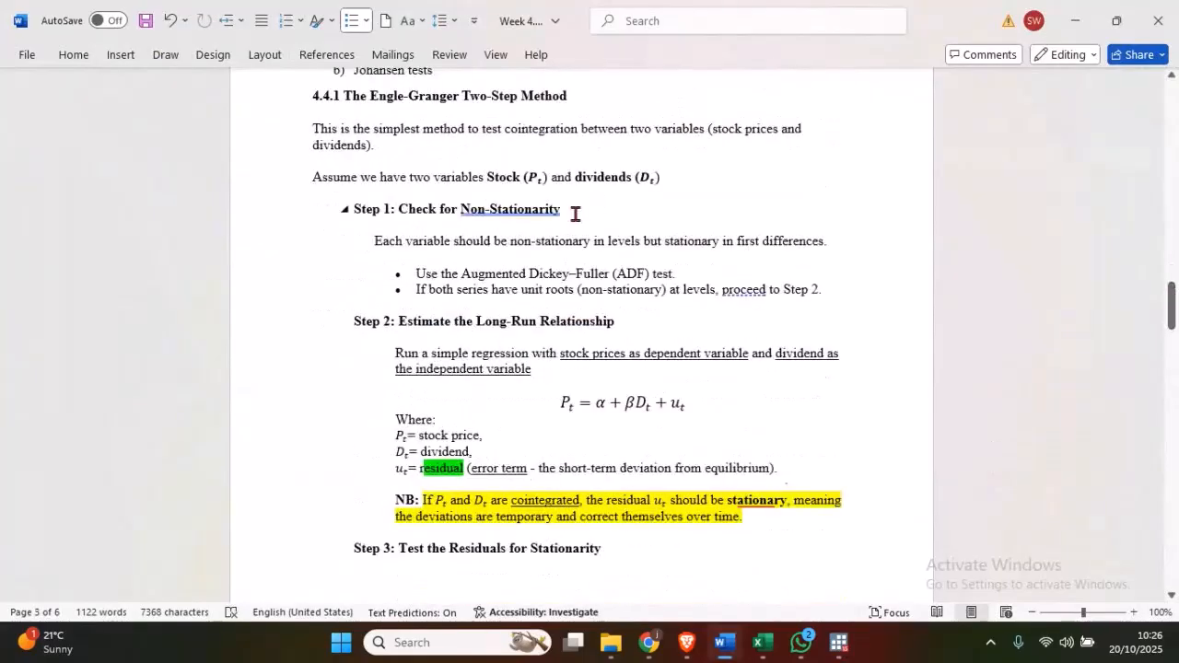
left_click_drag(573, 210, 397, 208)
left_click(406, 211)
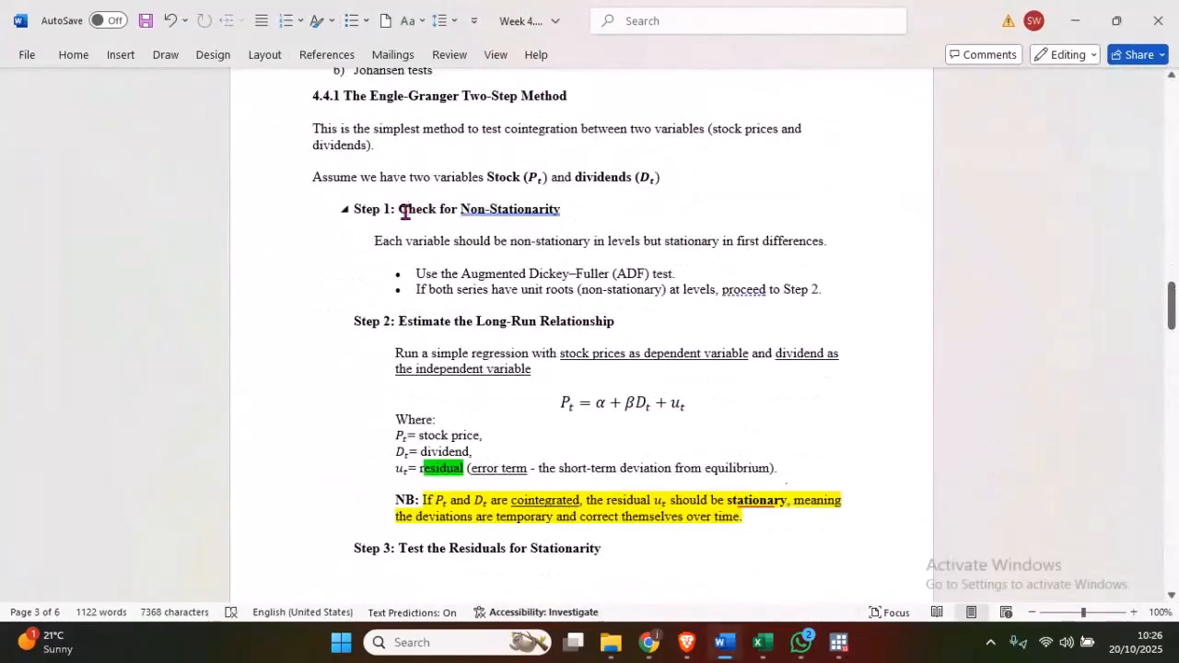
left_click_drag(1173, 305, 1162, 461)
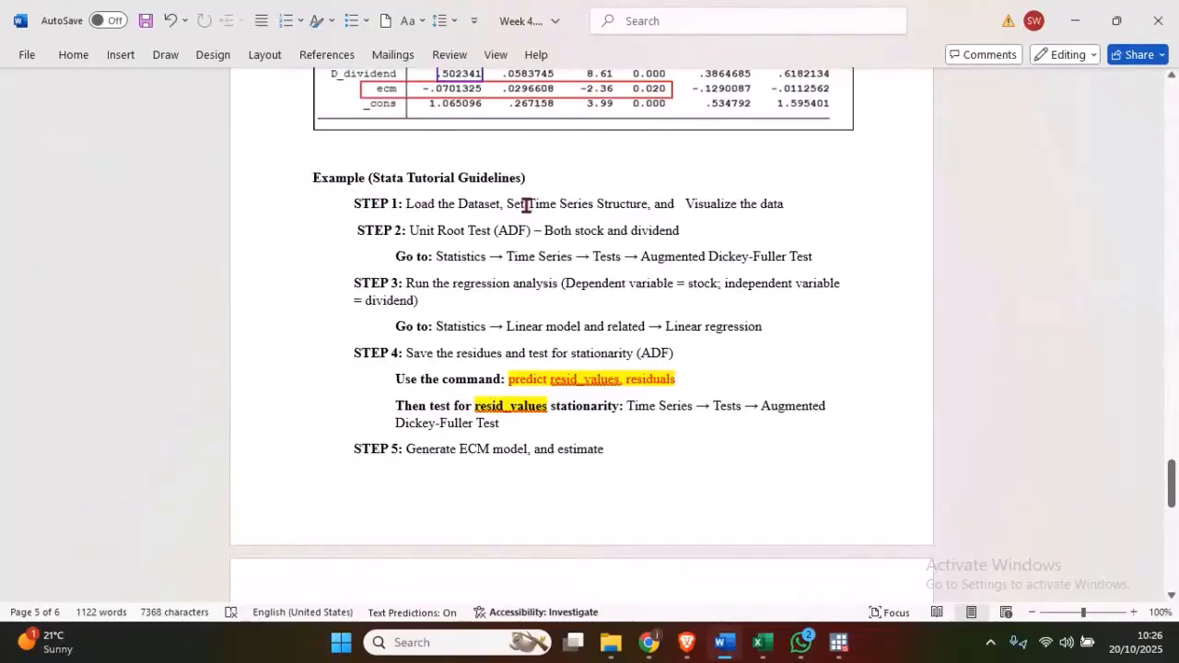
- Delete the extra space before "Visualize" in STEP 1 of the Stata tutorial guidelines and review that line
left_click(685, 202)
key("BackSpace")
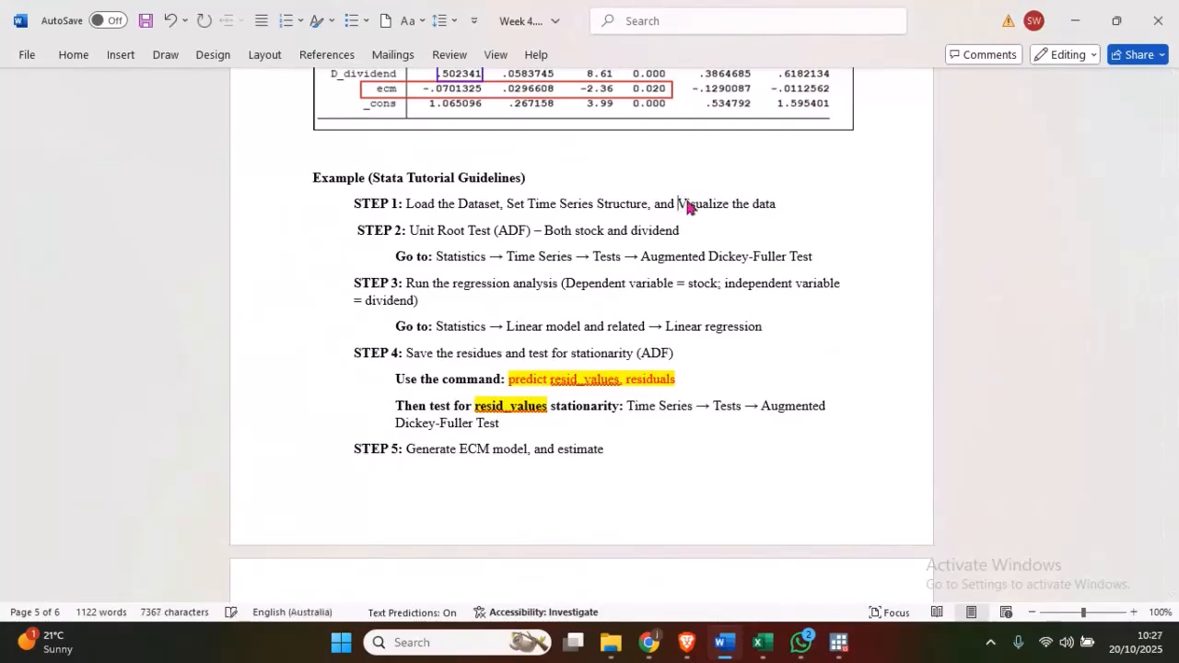
left_click_drag(779, 203, 411, 203)
left_click(445, 207)
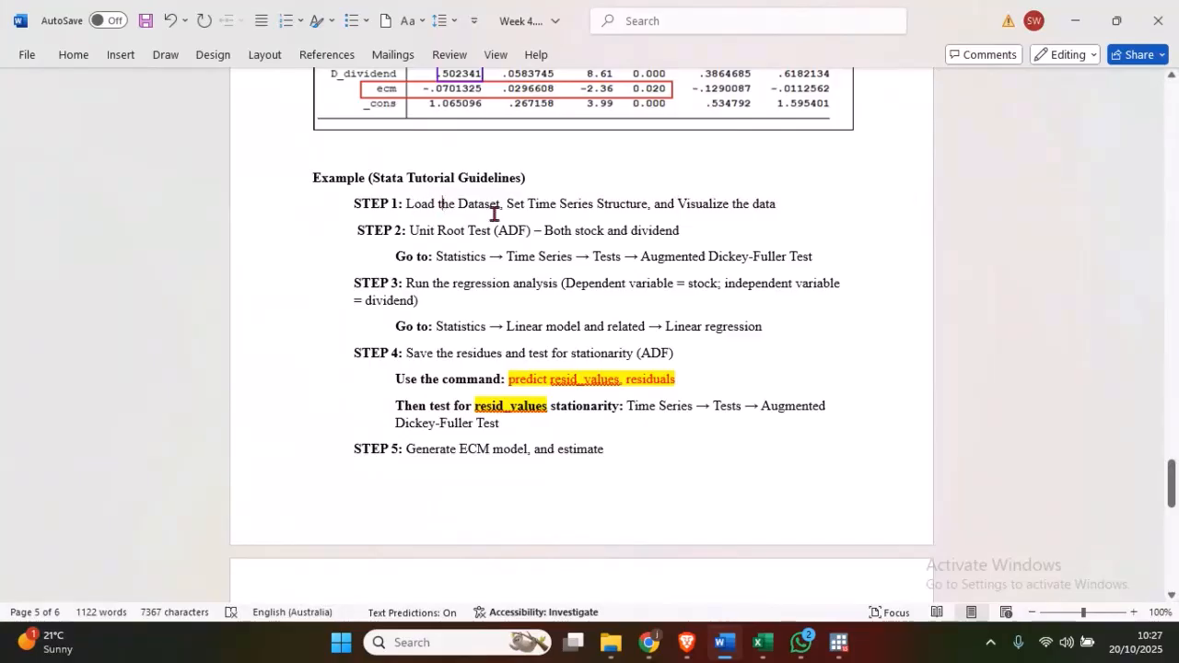
left_click(523, 205)
left_click(758, 206)
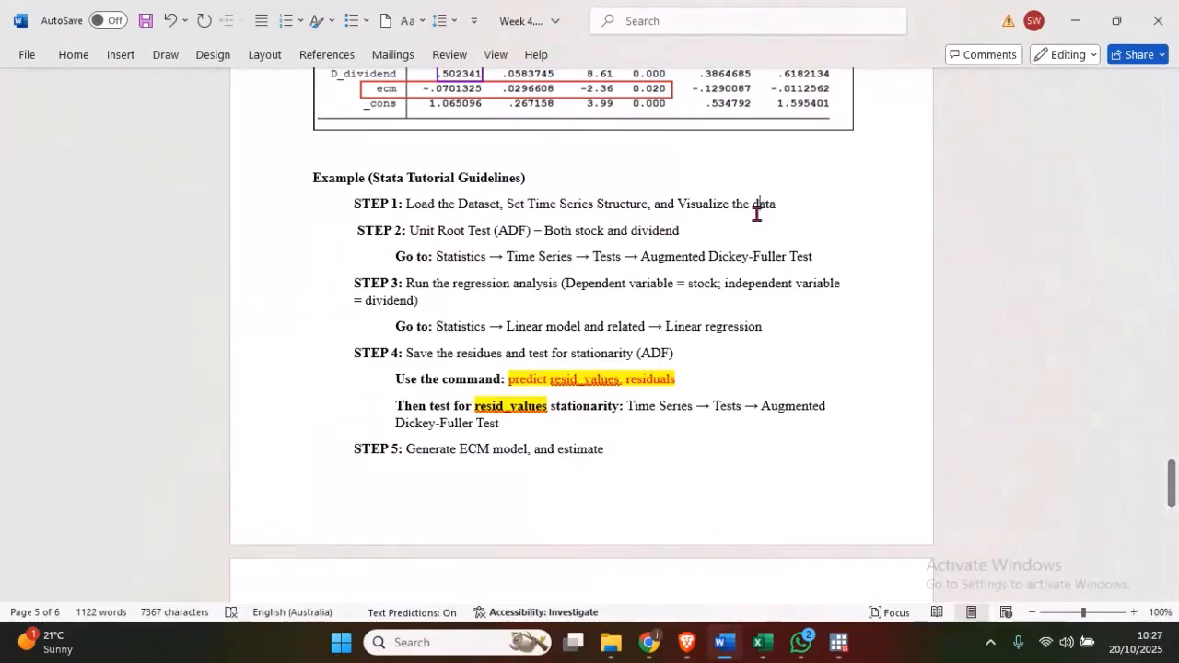
- Switch back to Stata and declare the dataset as time-series data with Date as the time variable
left_click(825, 644)
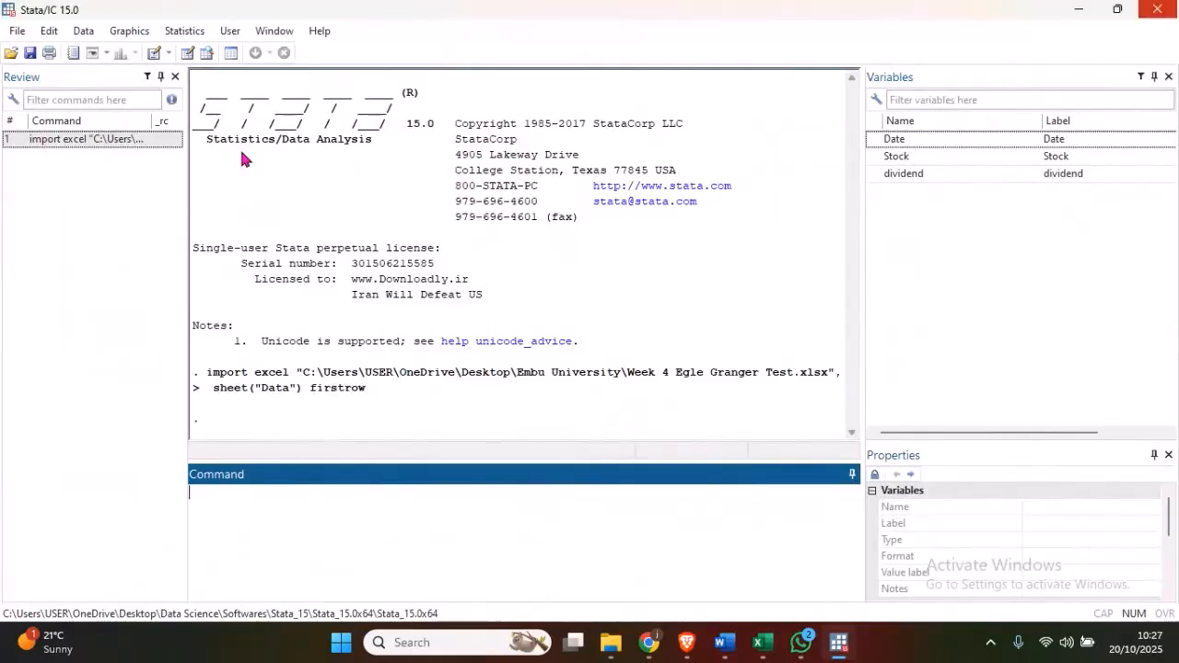
left_click(184, 30)
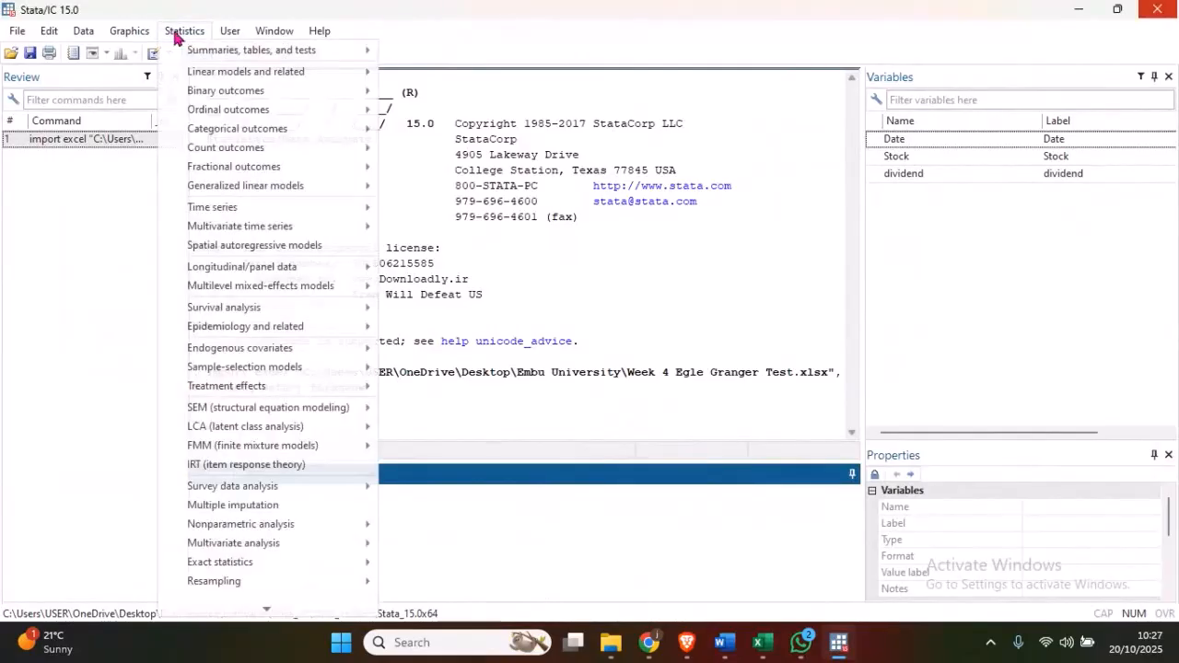
mouse_move(321, 208)
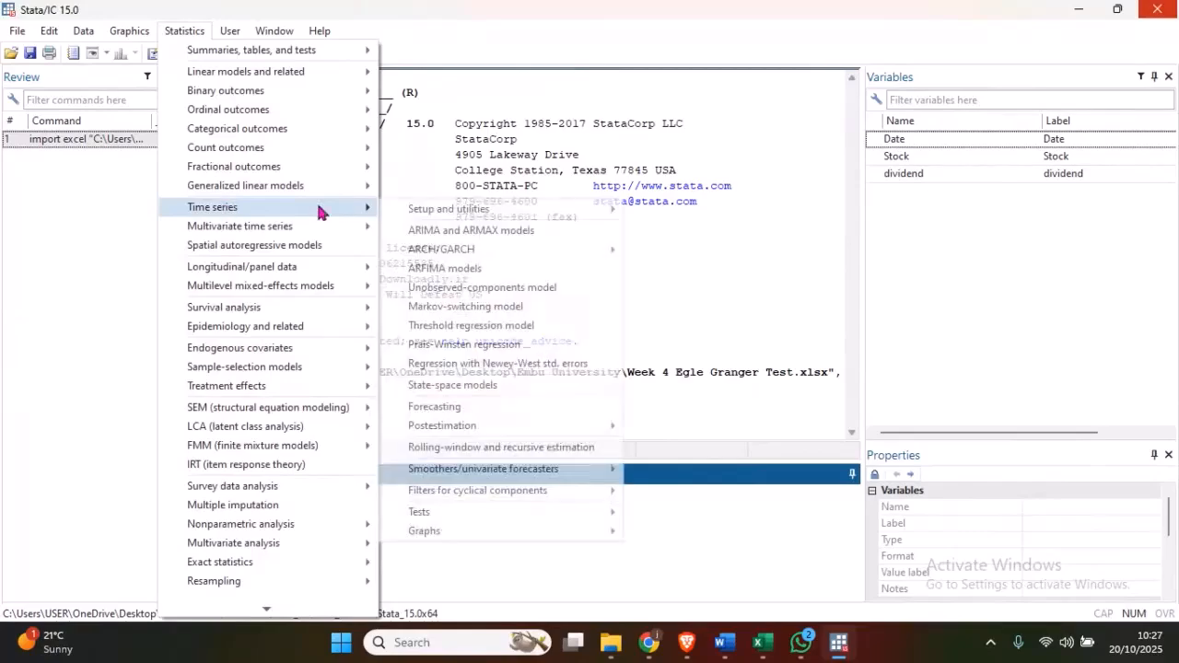
mouse_move(430, 214)
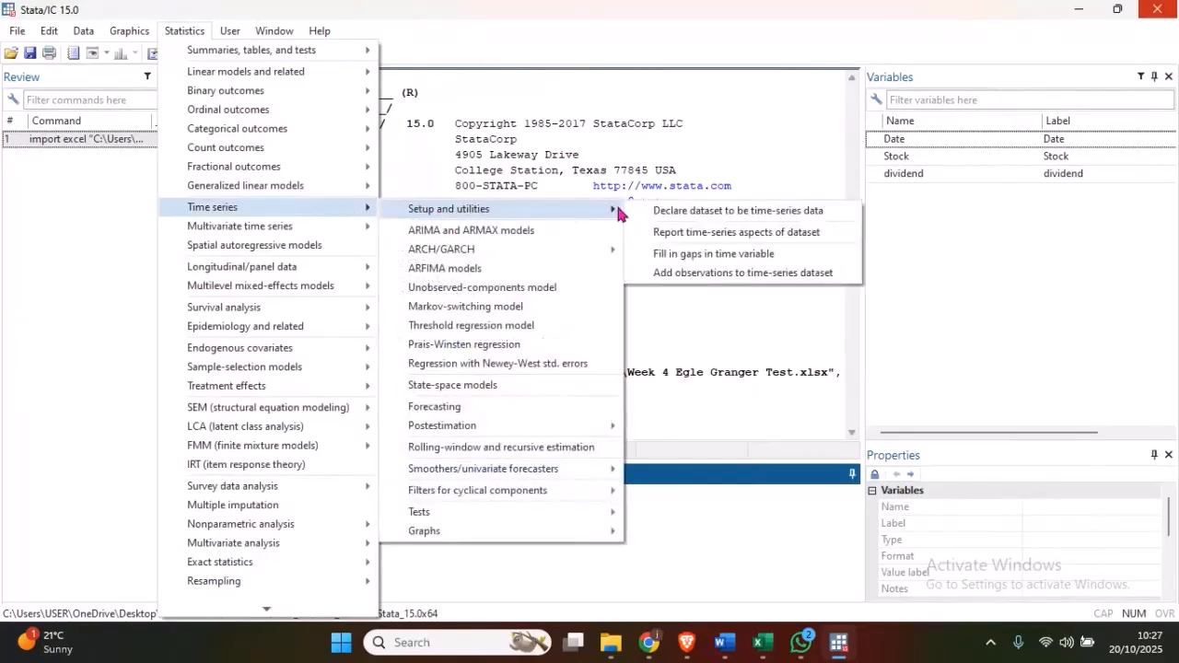
left_click(694, 211)
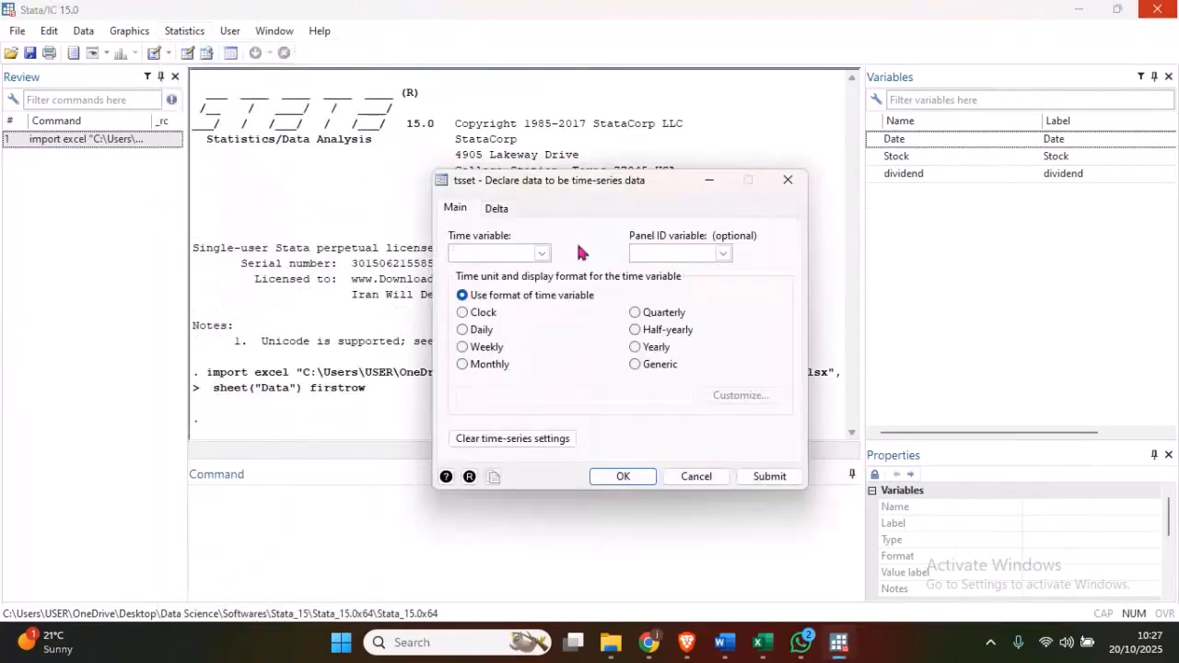
left_click(541, 253)
left_click(502, 267)
left_click(622, 483)
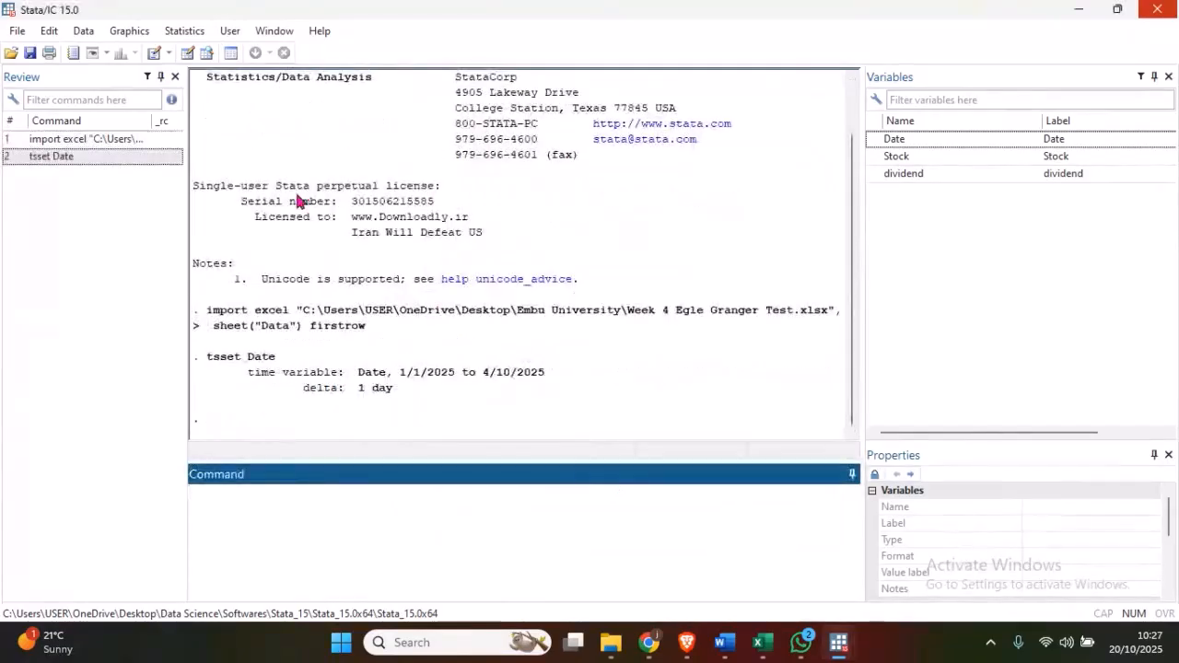
- Create a basic twoway plot definition with Stock as the Y variable and Date as the X variable
left_click(184, 30)
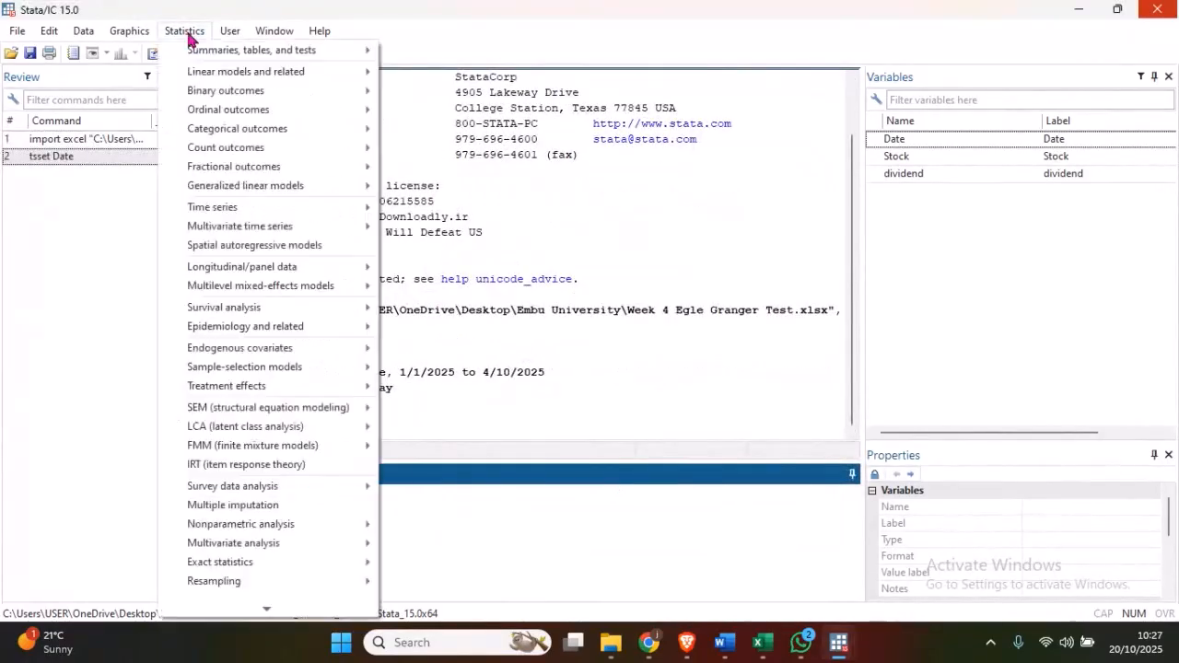
mouse_move(137, 34)
left_click(157, 52)
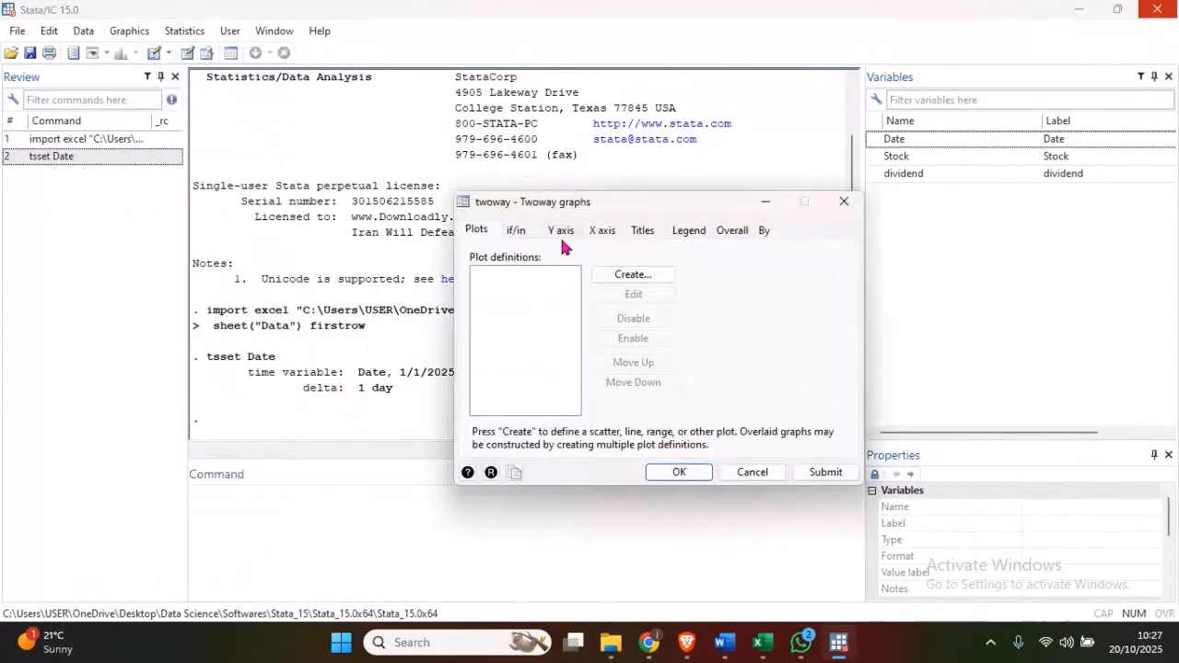
left_click(534, 187)
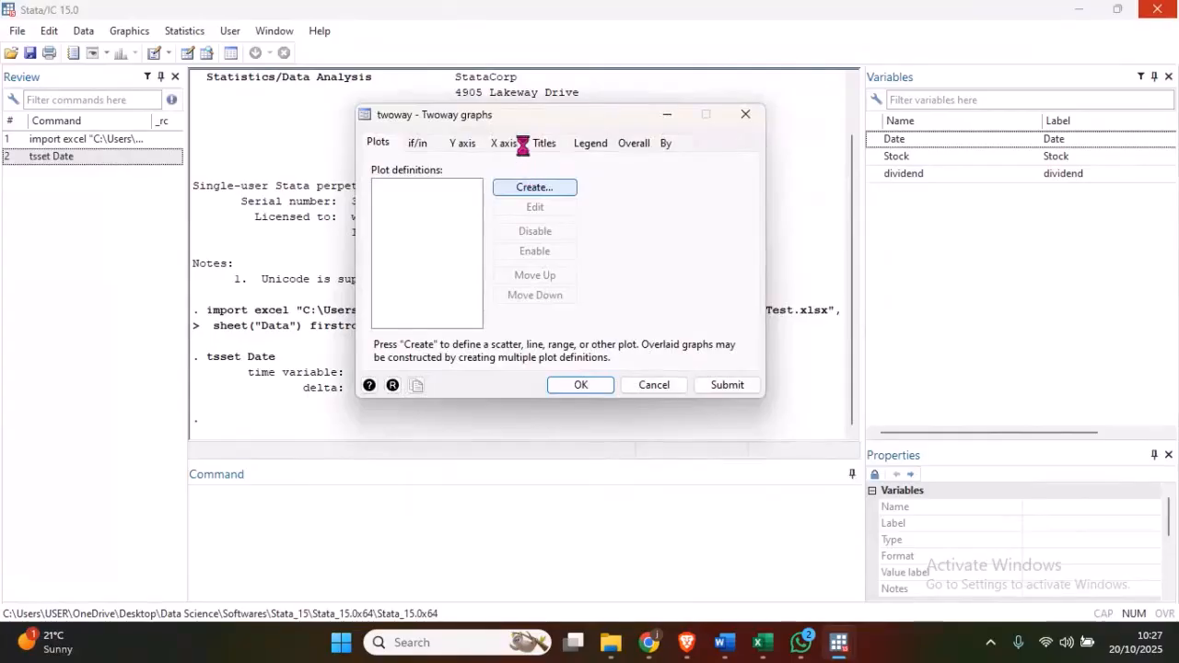
left_click(589, 370)
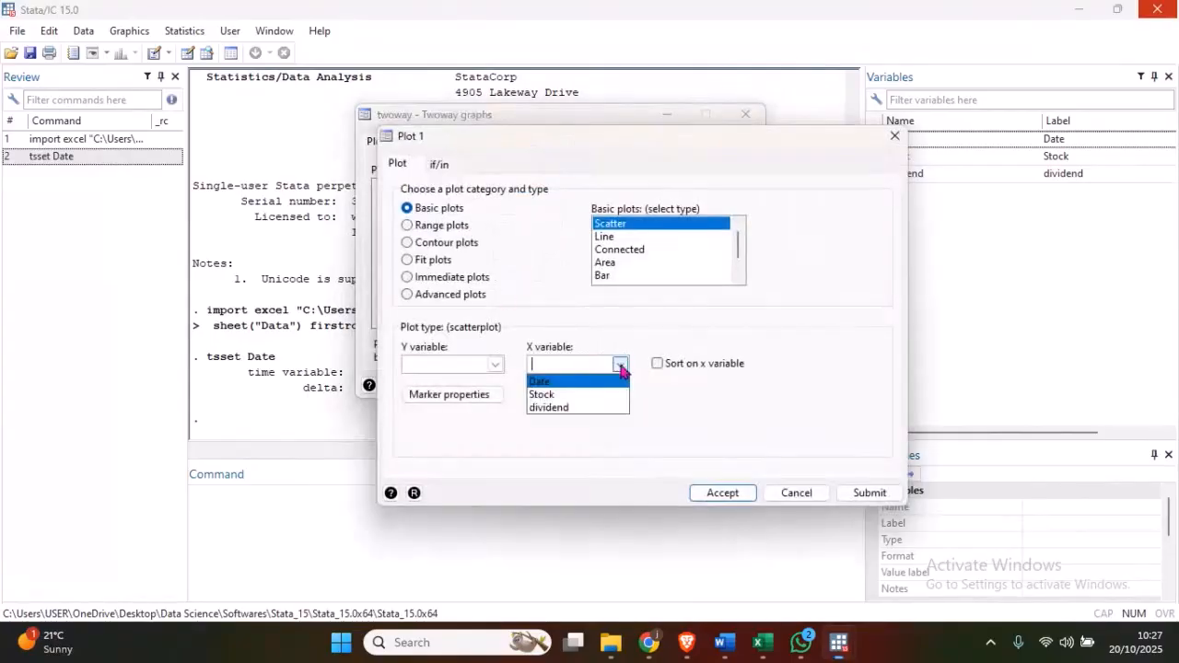
left_click(566, 383)
left_click(495, 365)
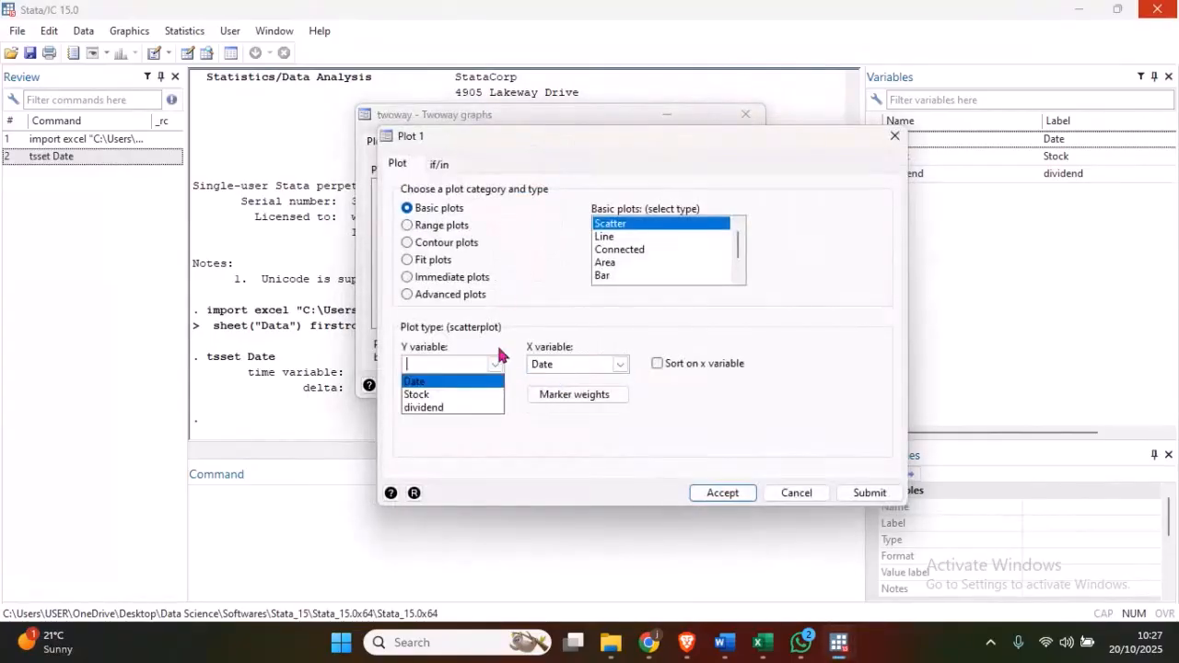
left_click(444, 397)
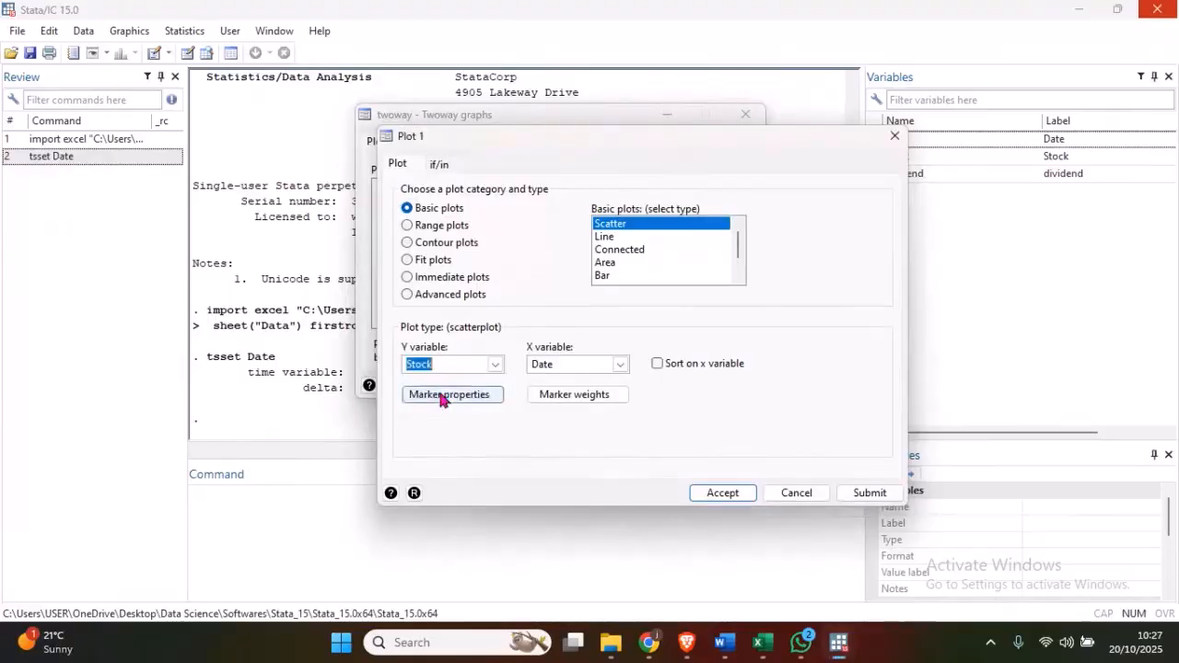
left_click(719, 494)
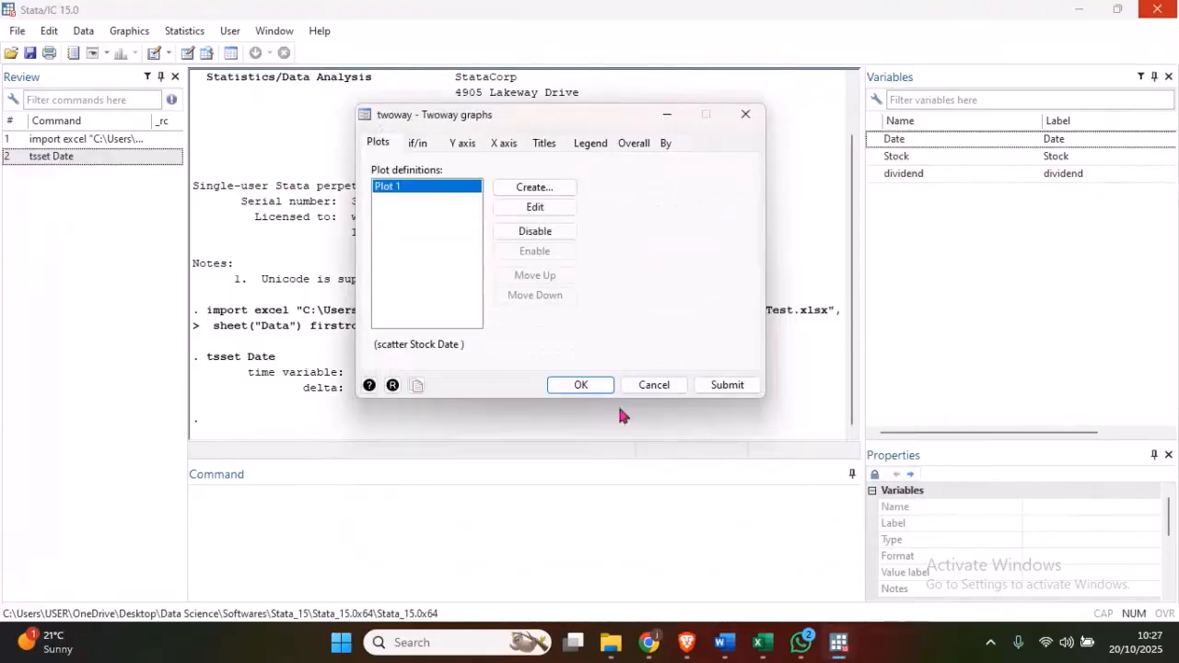
- Change the Stock plot's type to Line, generate the graph, and minimize the graph window
left_click(506, 210)
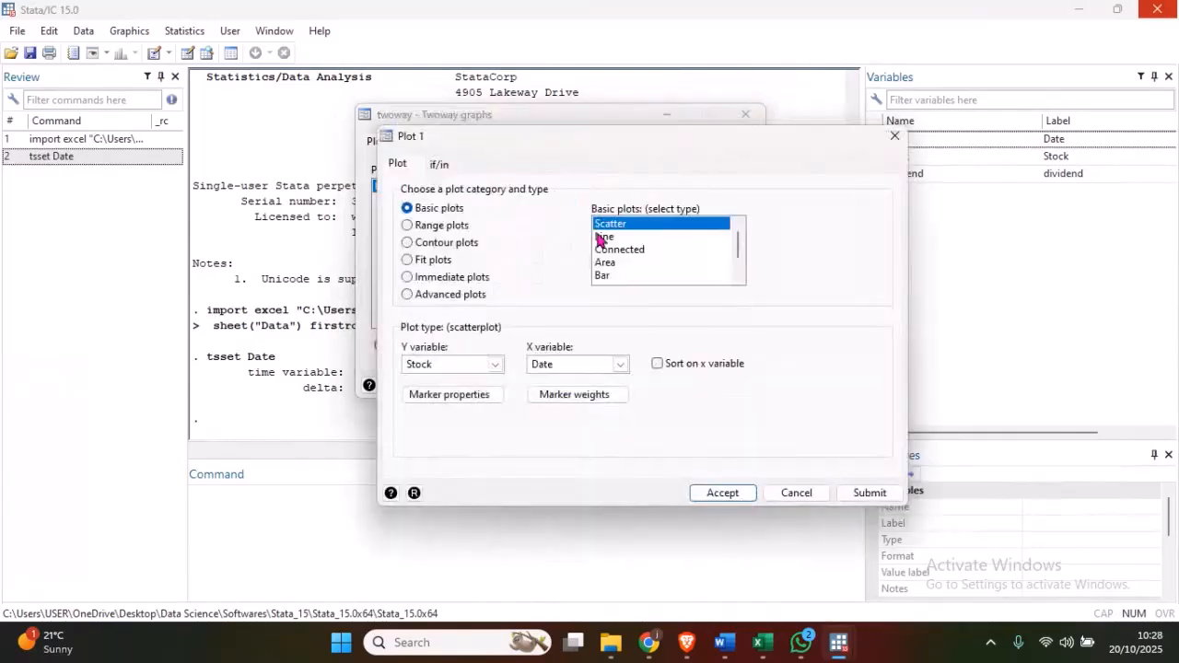
left_click(604, 236)
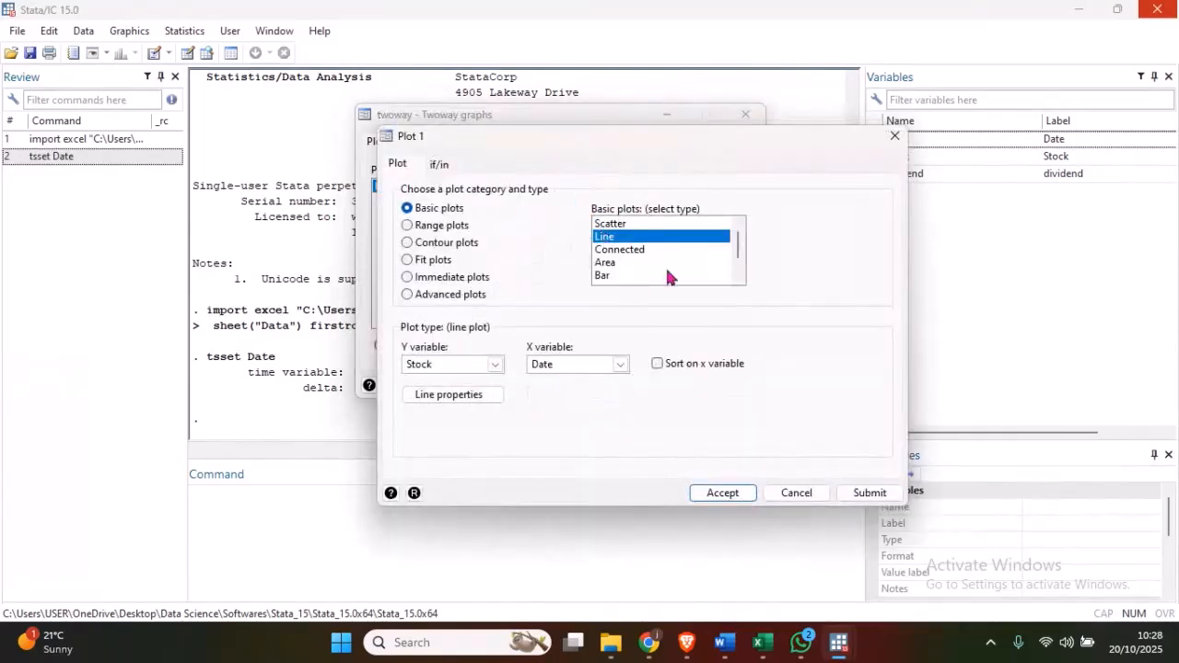
left_click(724, 494)
left_click(579, 387)
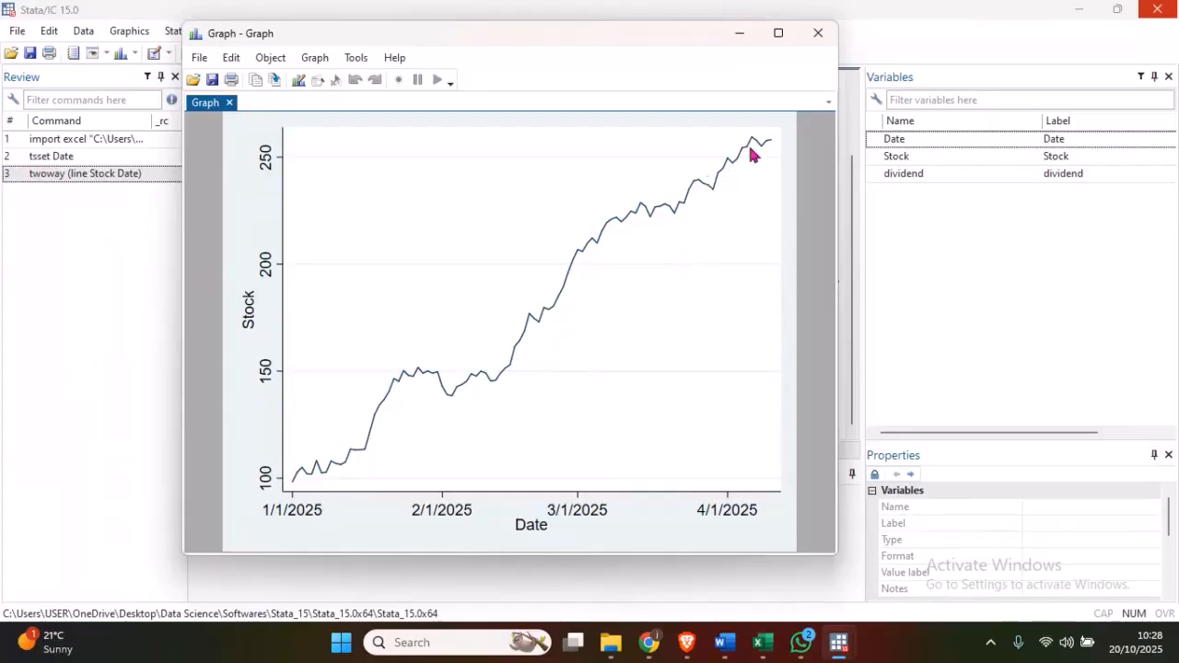
left_click(740, 33)
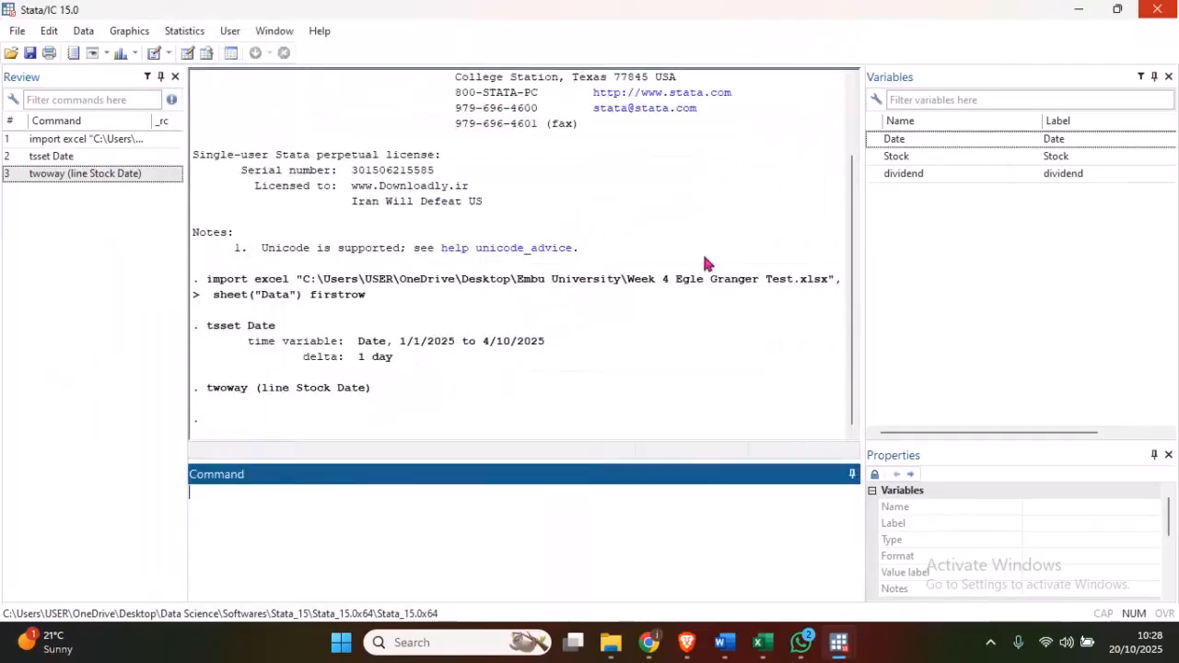
- Change the line plot's Y variable to dividend against Date, generate the graph, and minimize the graph window
left_click(129, 30)
left_click(167, 54)
left_click(535, 206)
left_click(495, 365)
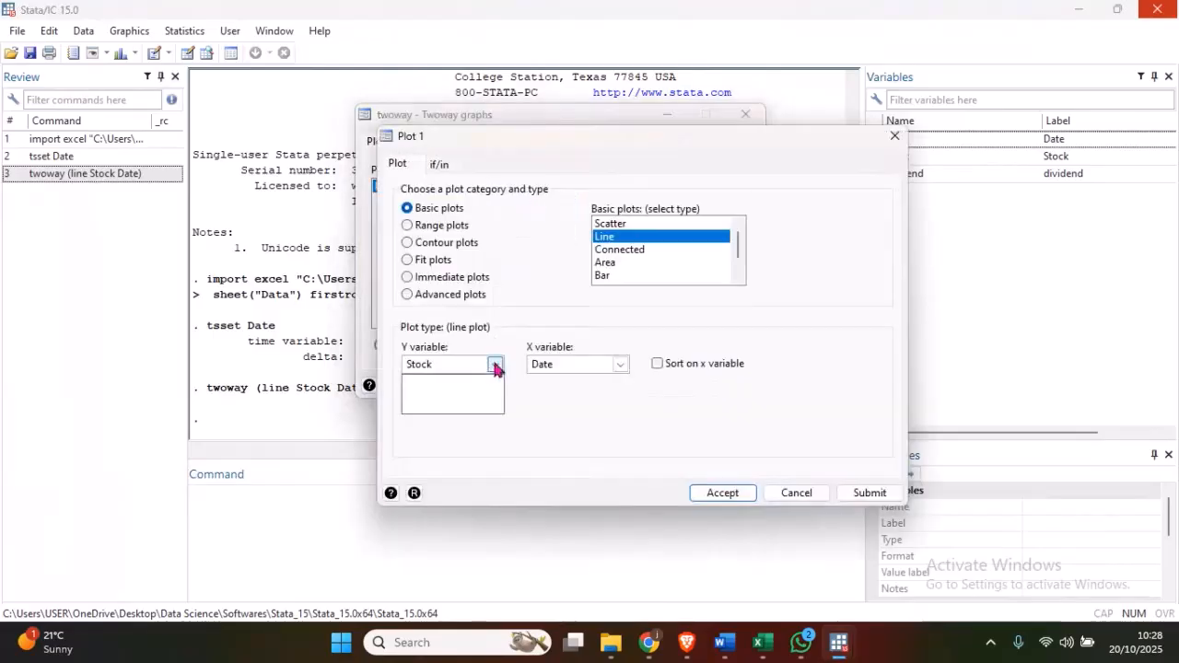
left_click(428, 408)
left_click(722, 491)
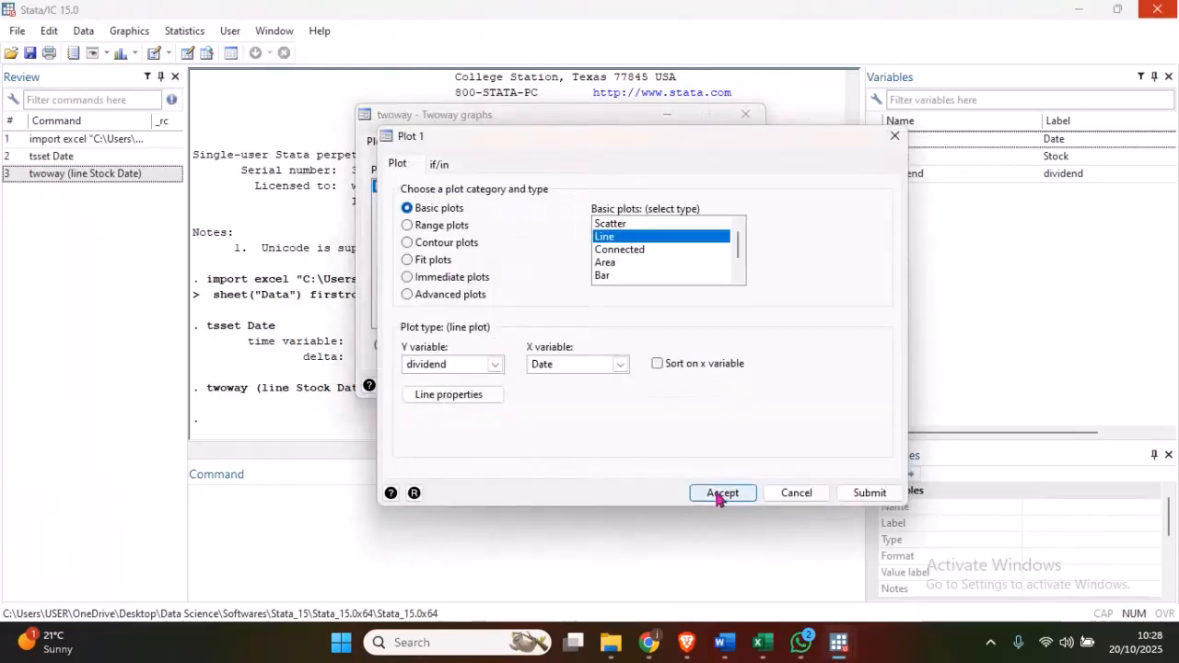
left_click(592, 391)
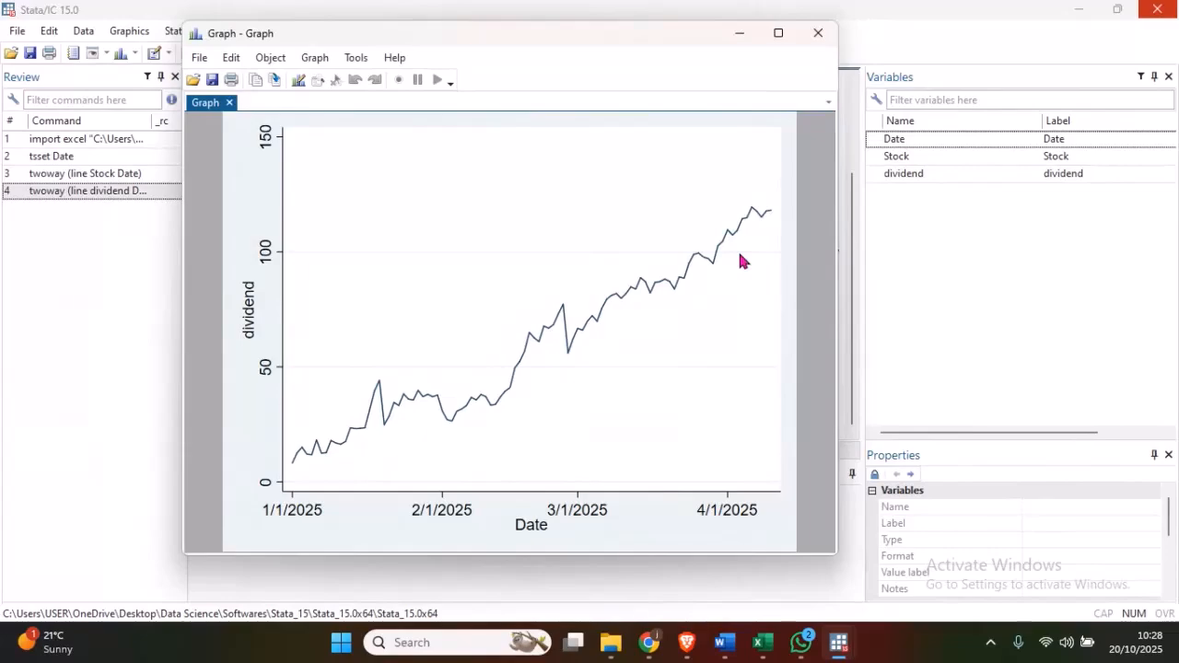
left_click(739, 33)
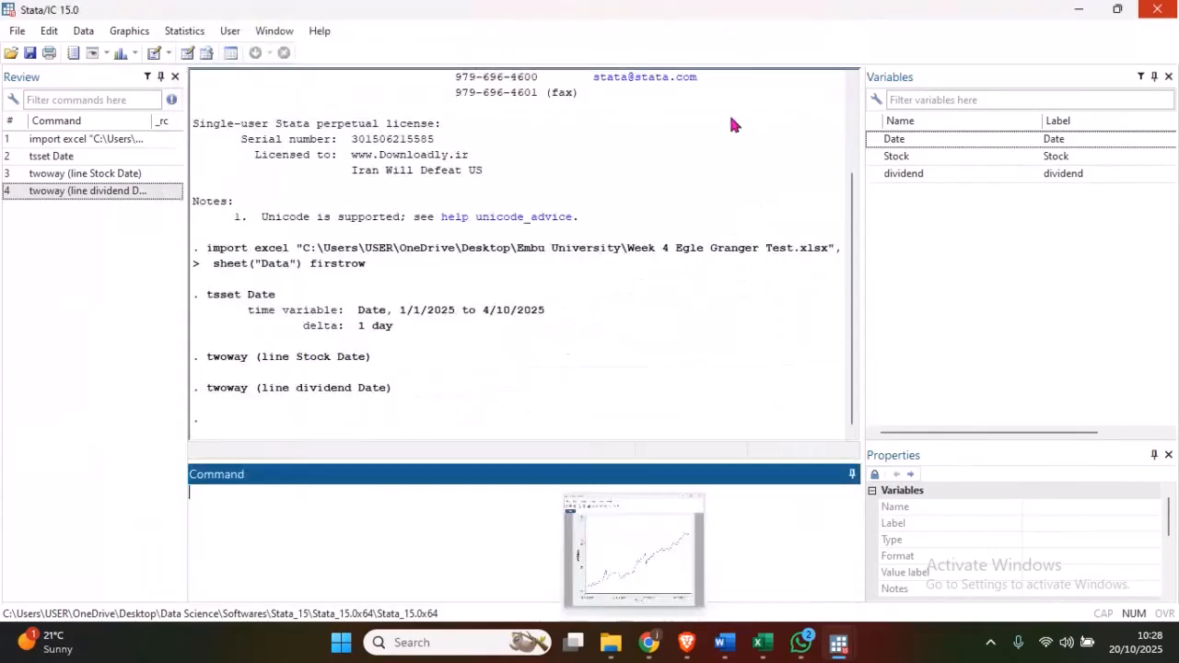
- Switch to the Word guidelines and review STEP 1 and the STEP 2 instructions for the unit root test on stock and dividend
left_click(725, 643)
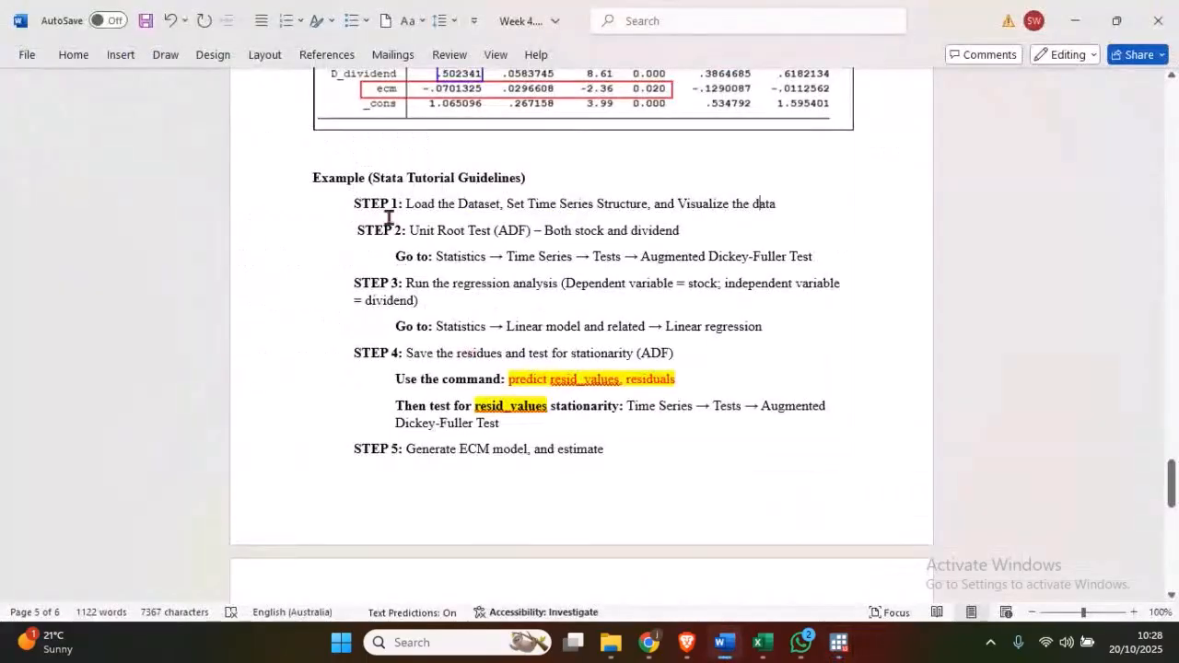
left_click_drag(352, 202, 779, 205)
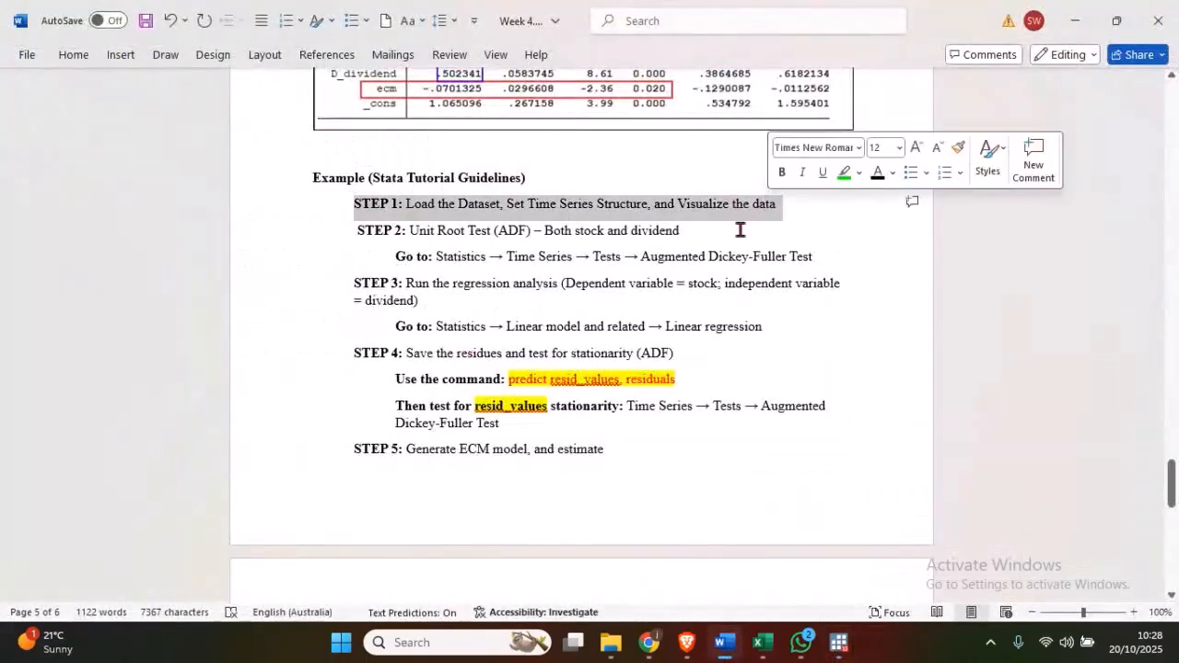
left_click(740, 230)
scroll(487, 231, "down", 1)
left_click_drag(368, 190, 662, 190)
left_click(482, 197)
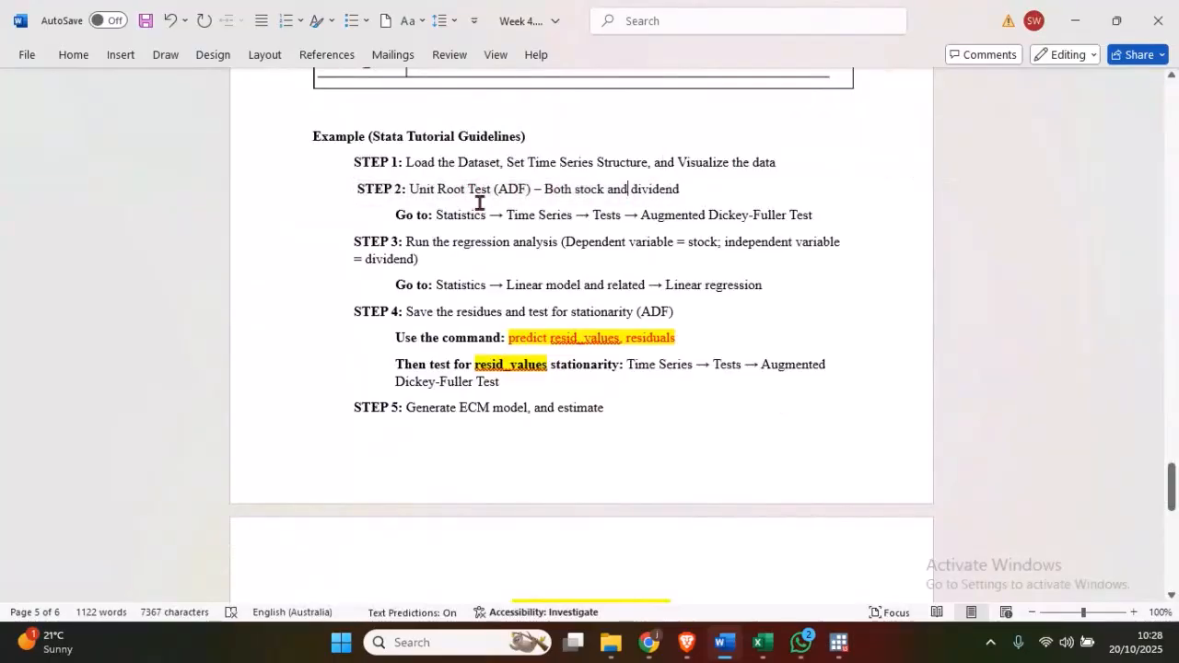
left_click_drag(395, 215, 798, 218)
left_click(675, 234)
- Switch back to Stata and run the Augmented Dickey-Fuller unit-root test on Stock with 0 lagged differences
mouse_move(832, 650)
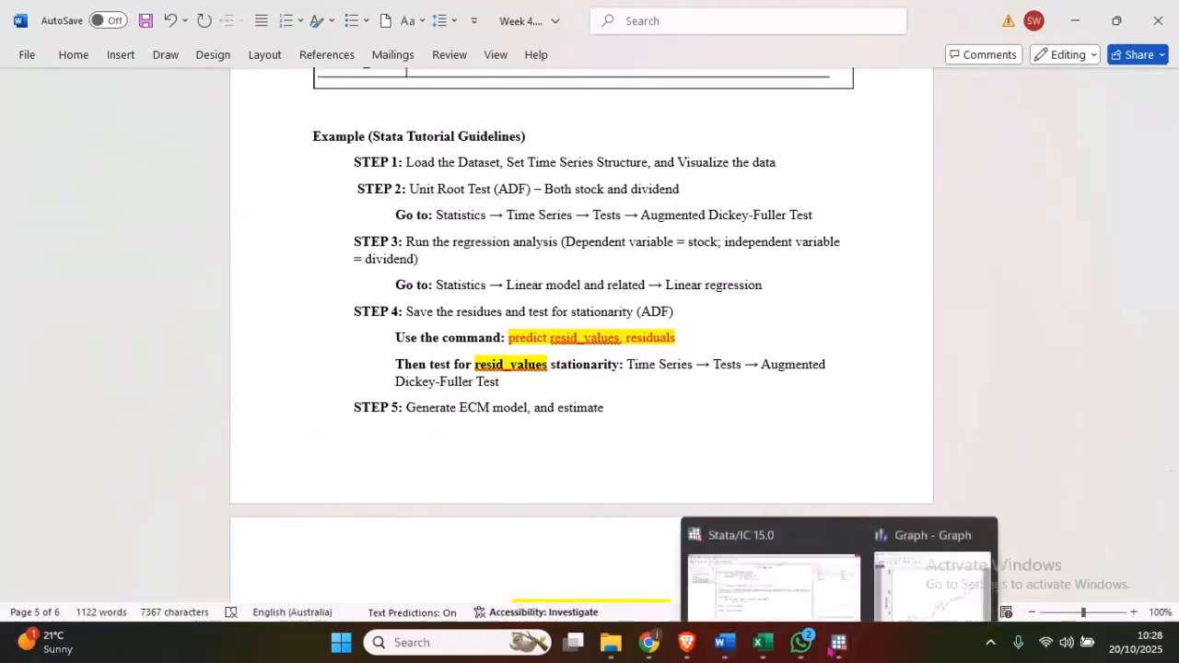
left_click(778, 552)
left_click(186, 31)
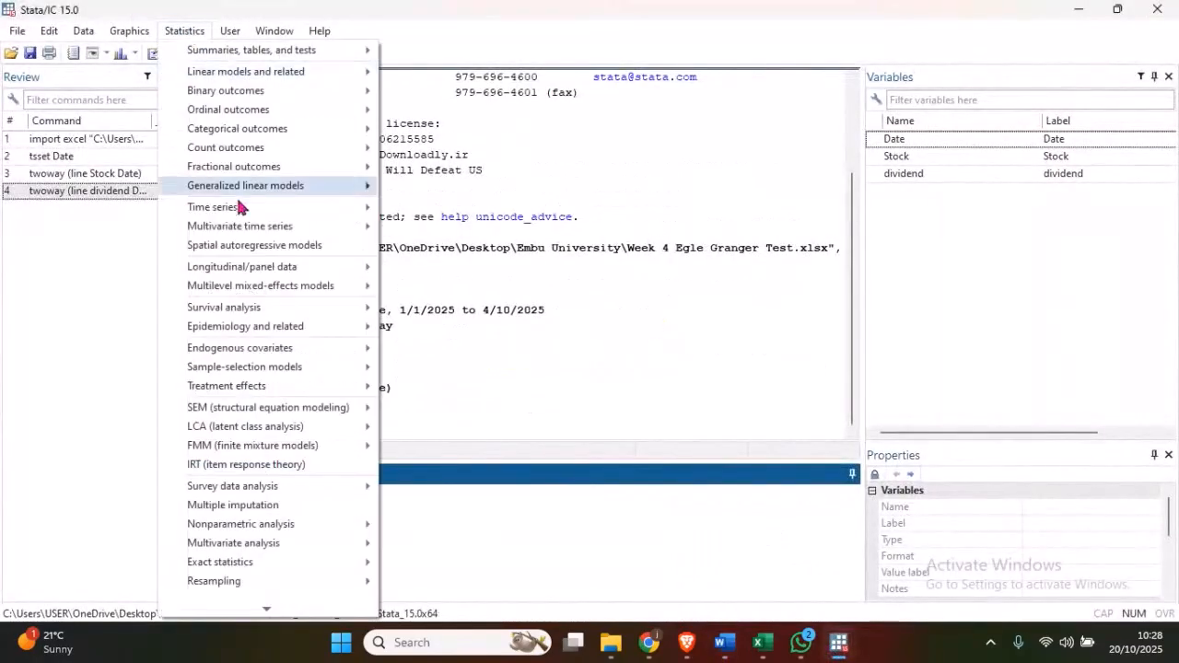
mouse_move(290, 210)
mouse_move(422, 512)
left_click(680, 509)
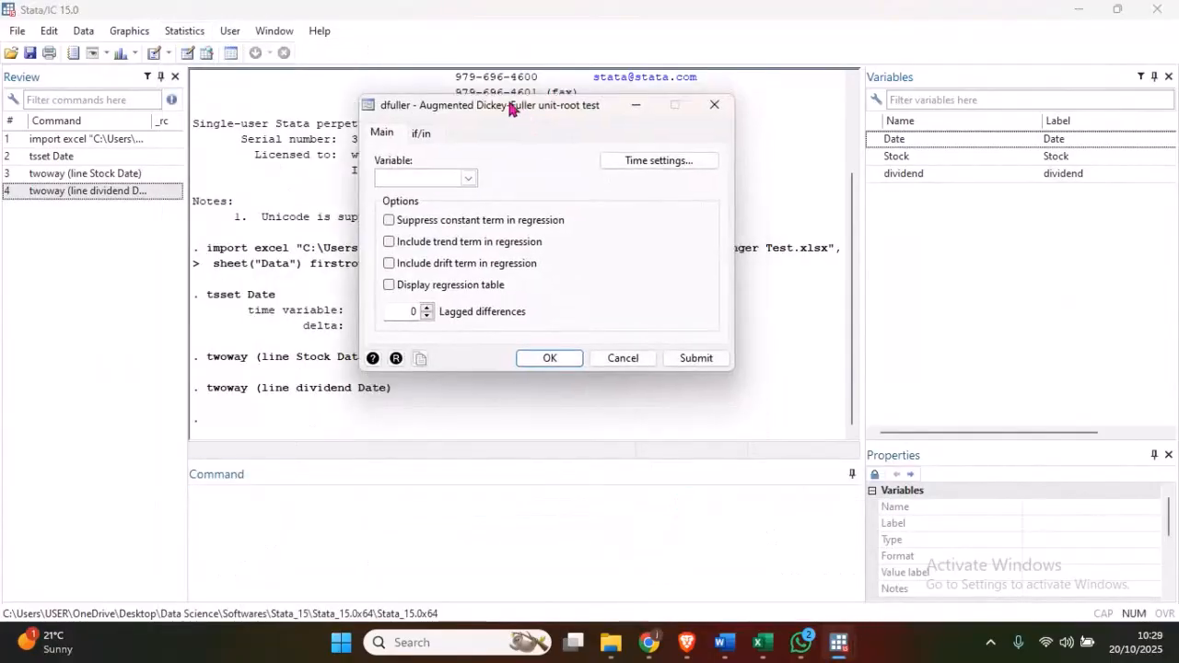
left_click(469, 178)
left_click(416, 210)
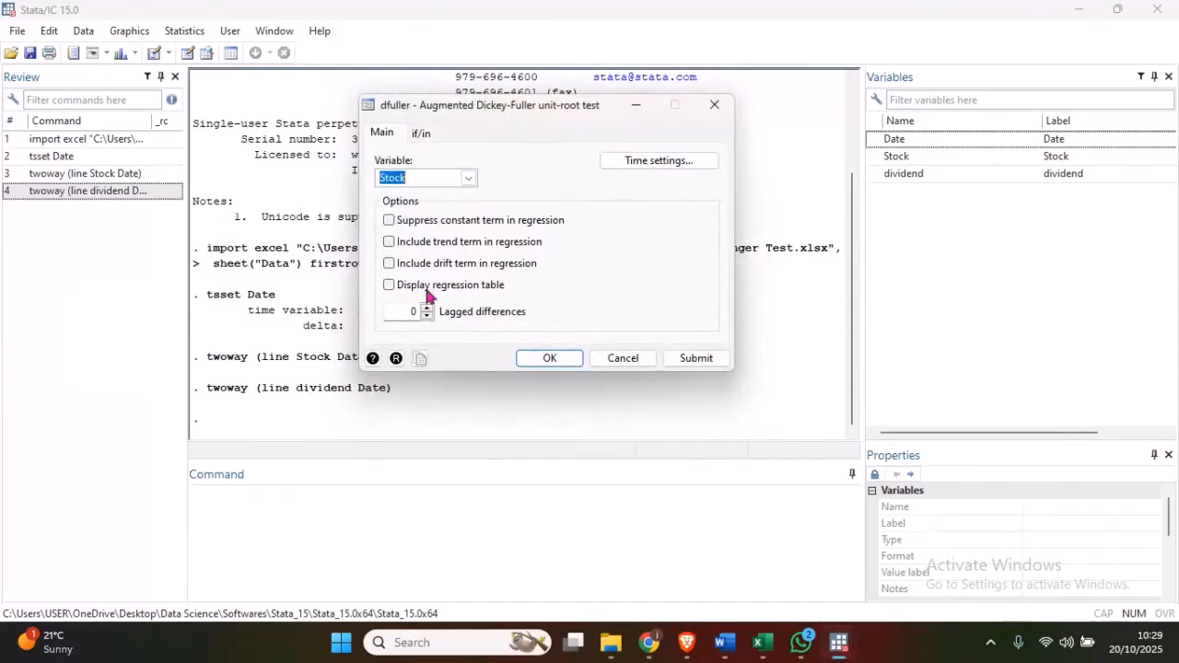
left_click(546, 361)
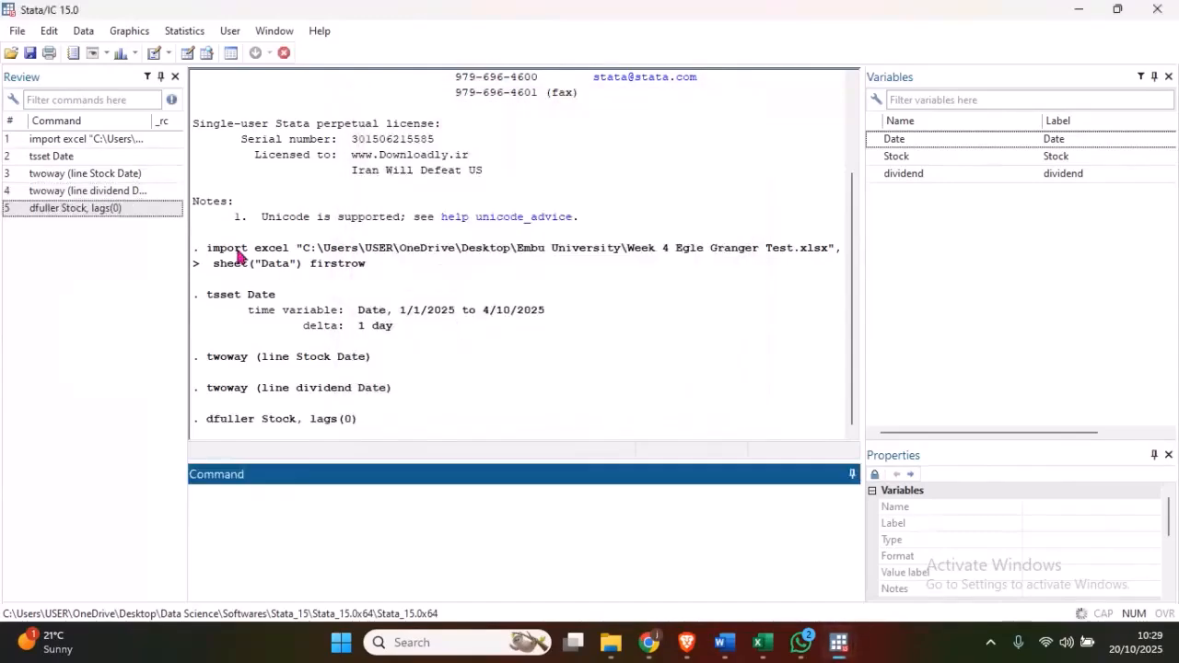
- Examine the Dickey-Fuller output for Stock, focusing on the MacKinnon approximate p-value
left_click_drag(194, 263, 746, 409)
left_click_drag(518, 388, 345, 395)
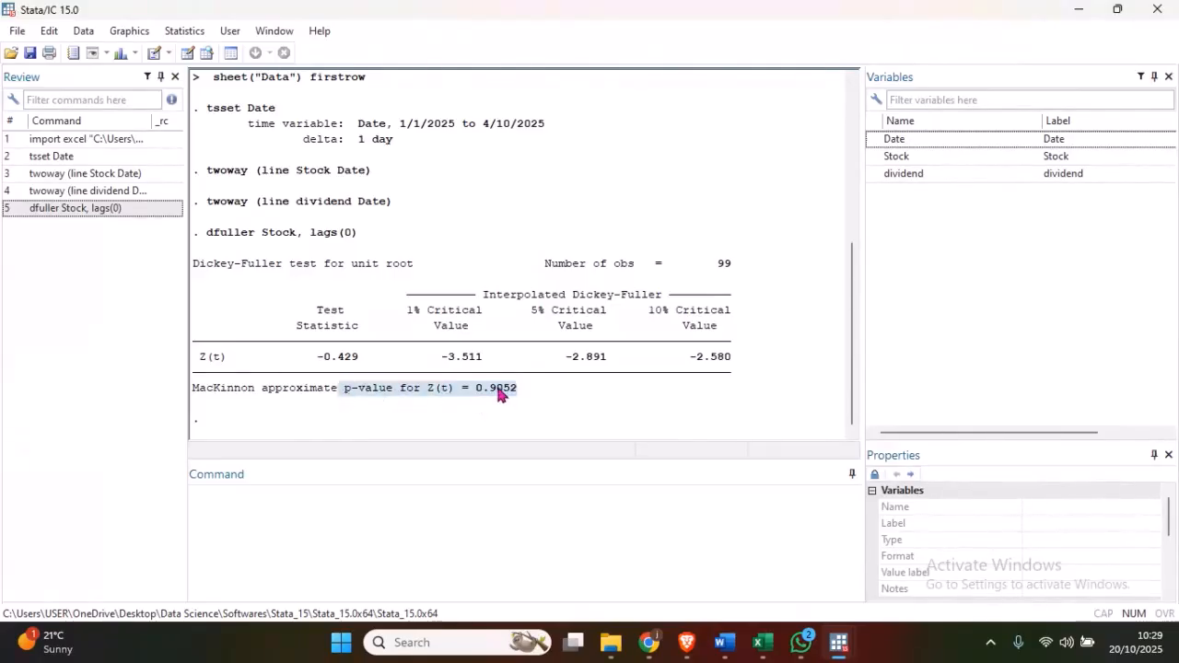
left_click(534, 404)
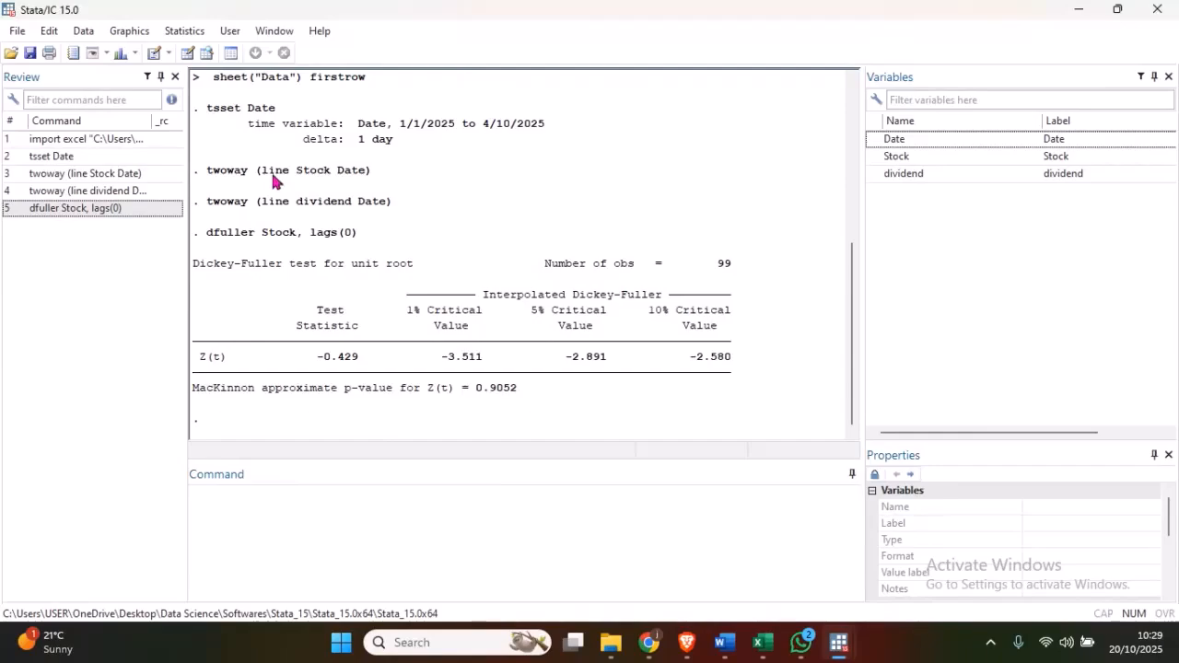
- Rerun the Augmented Dickey-Fuller unit-root test on Stock with 0 lagged differences
left_click(177, 33)
mouse_move(277, 210)
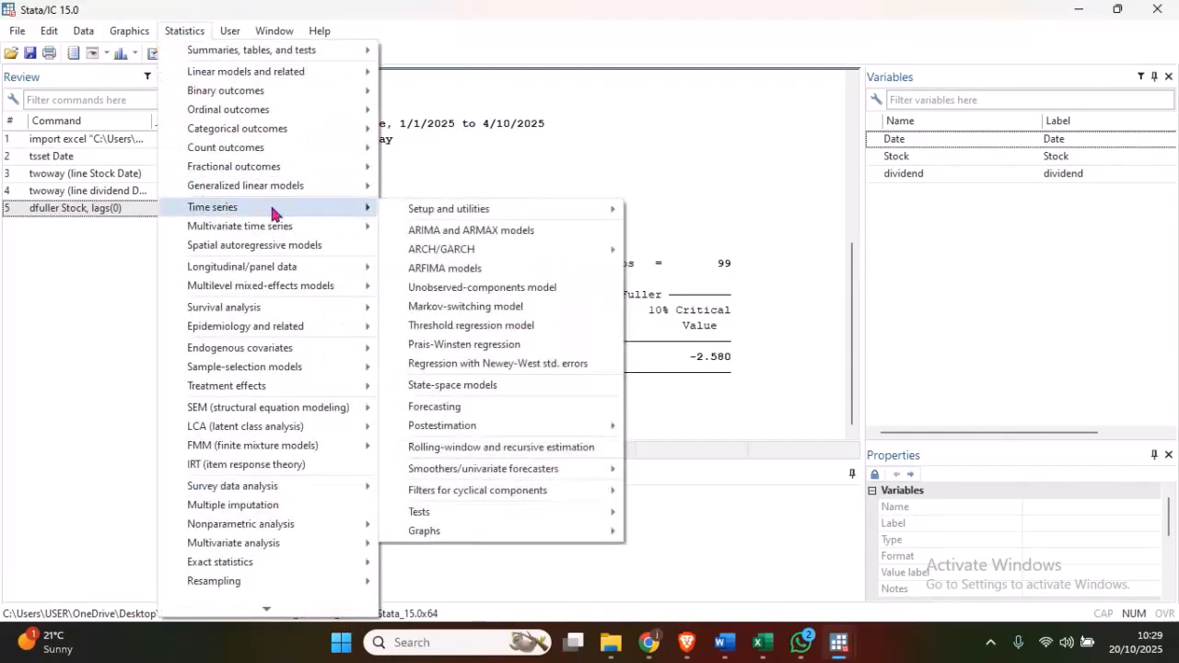
mouse_move(449, 512)
left_click(748, 509)
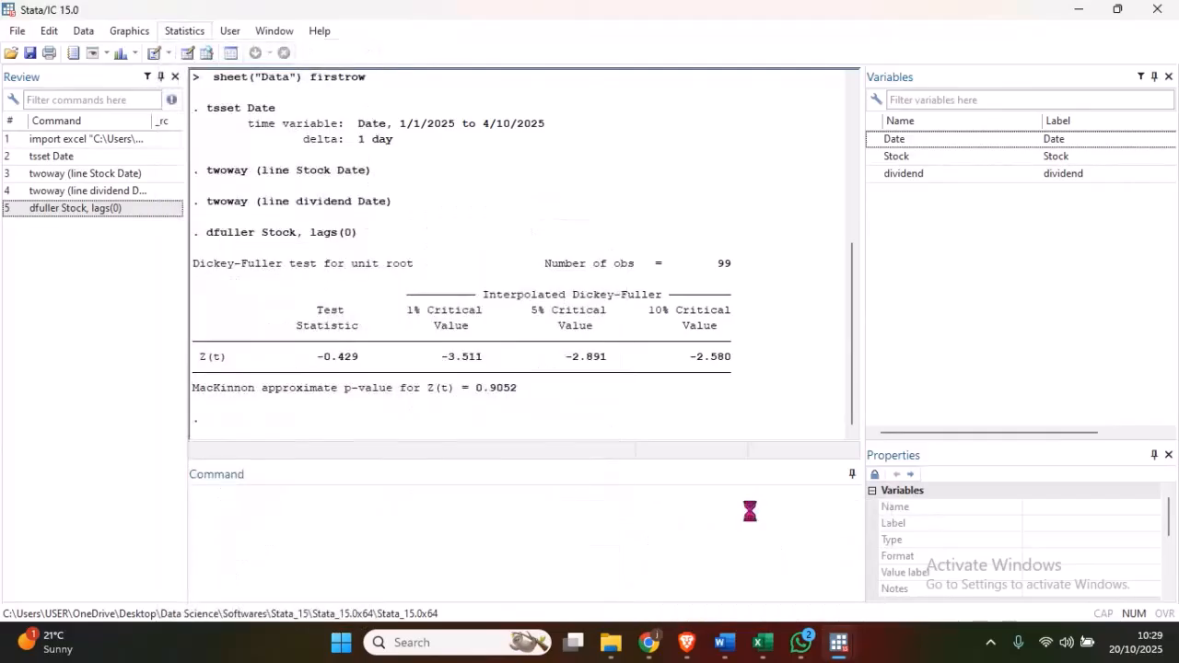
left_click(468, 178)
left_click(530, 322)
left_click(558, 359)
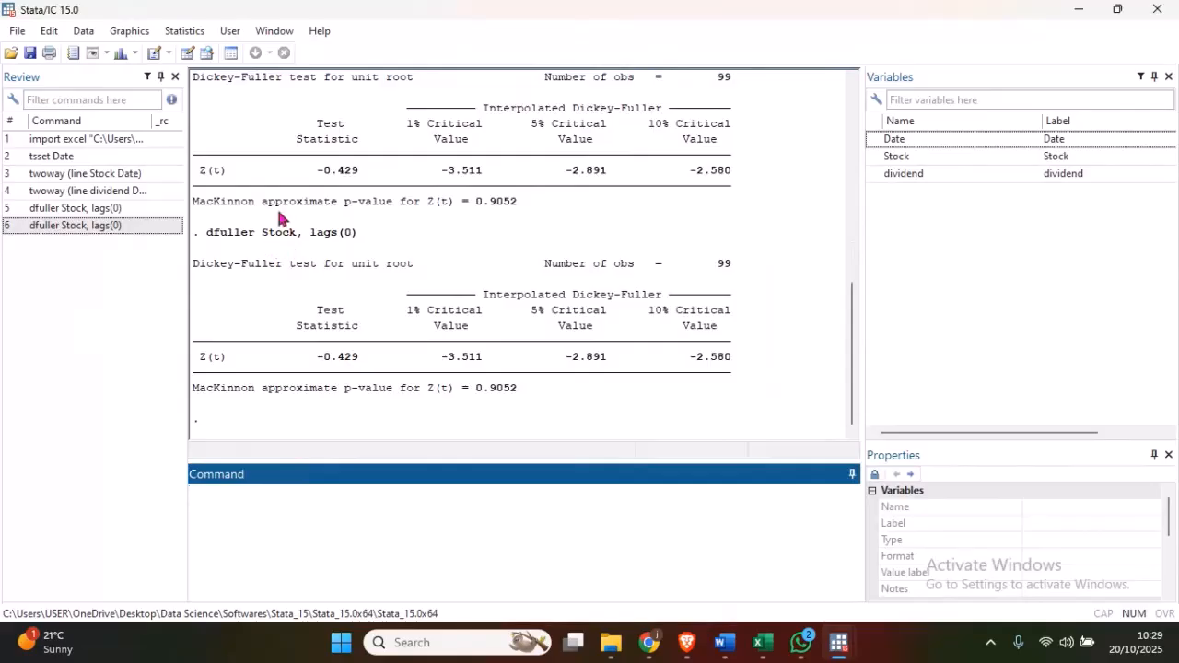
- Run the Augmented Dickey-Fuller unit-root test on dividend with 0 lagged differences and examine its MacKinnon p-value
left_click(175, 30)
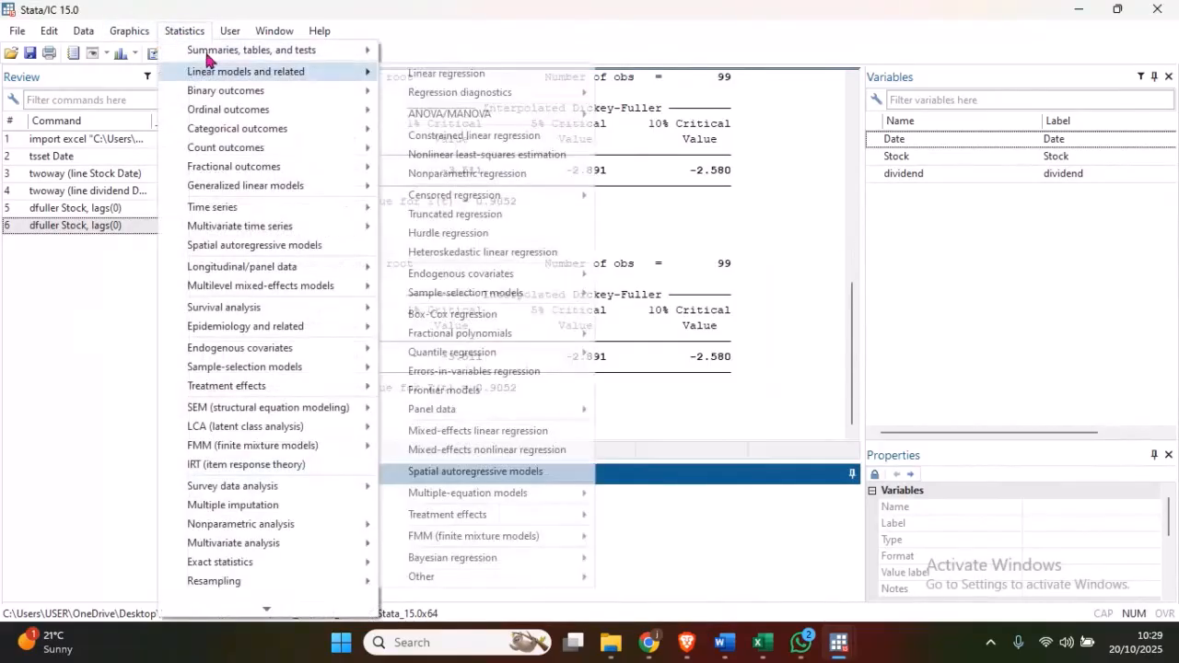
mouse_move(221, 212)
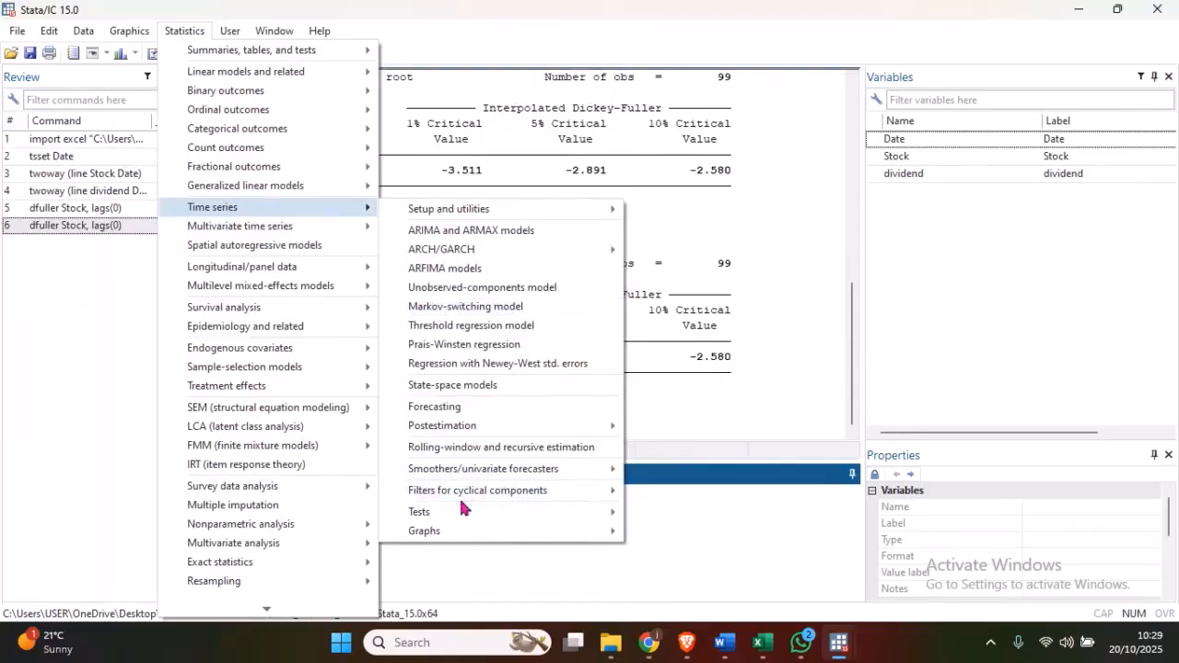
mouse_move(458, 513)
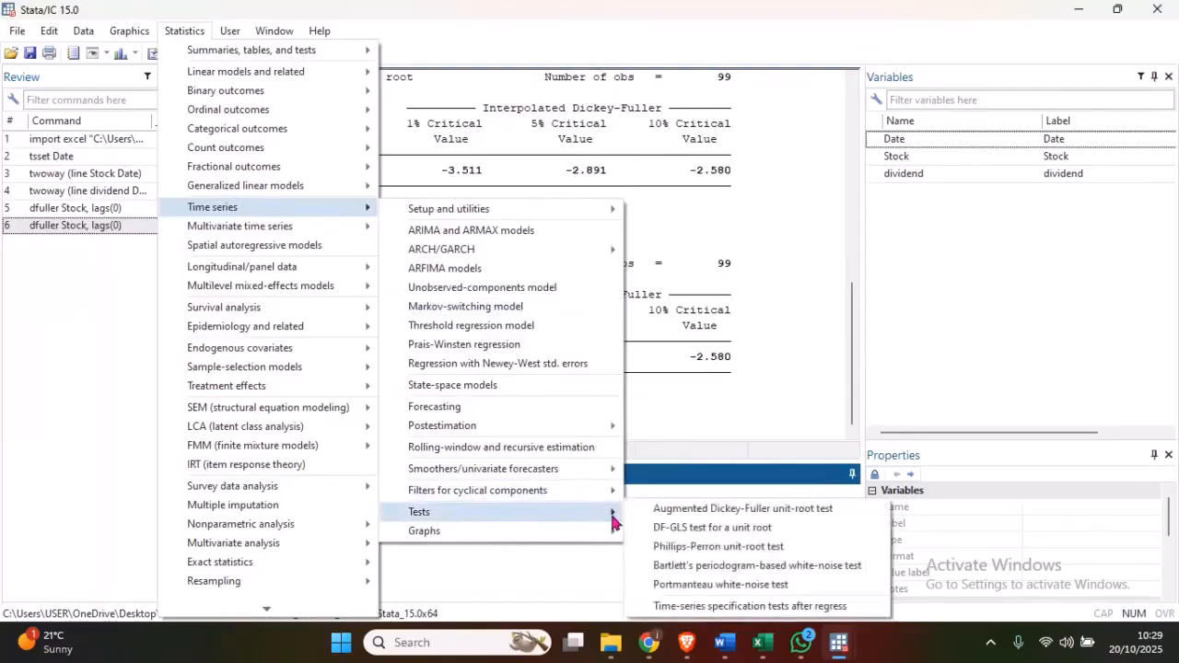
left_click(672, 520)
left_click(468, 178)
left_click(419, 222)
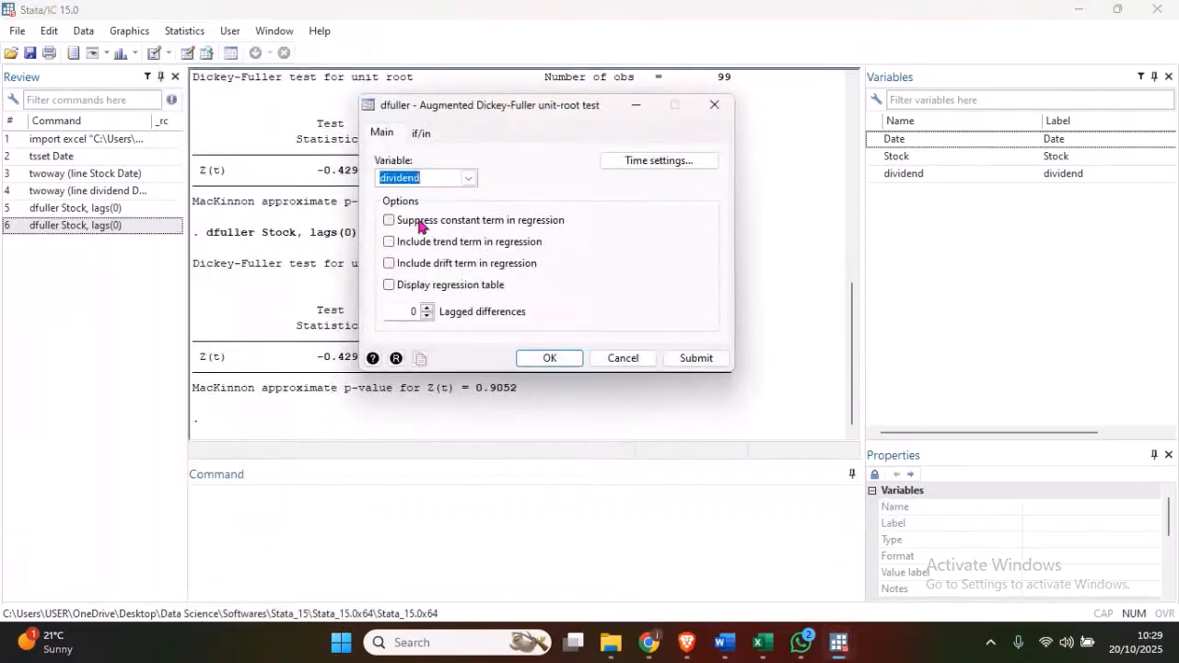
left_click(544, 361)
left_click_drag(518, 388, 194, 391)
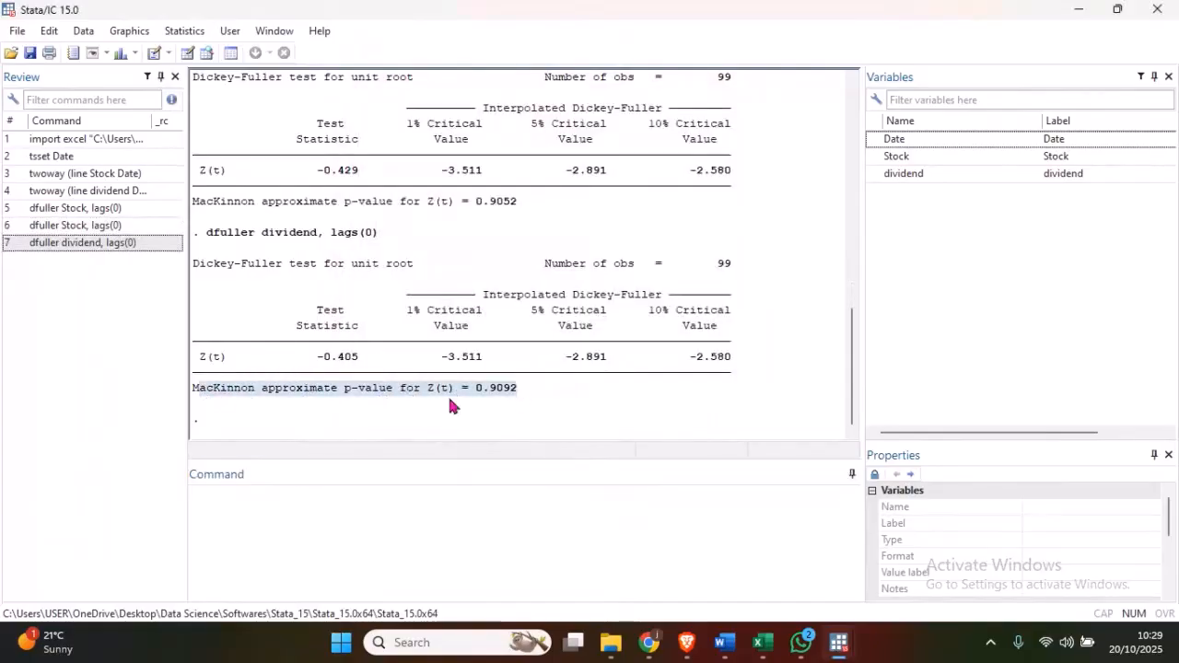
left_click(524, 391)
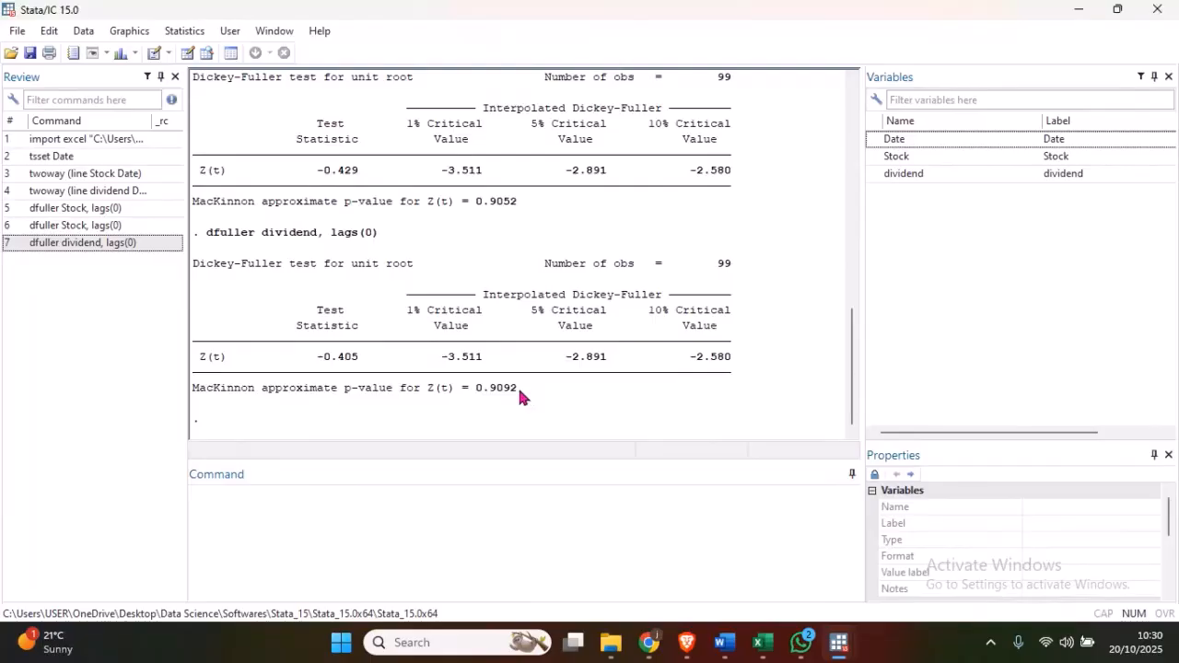
- Switch to the Word notes and review the non-stationarity condition in Step 1 of section 4.4.1, The Engle-Granger Two-Step Method
left_click(724, 642)
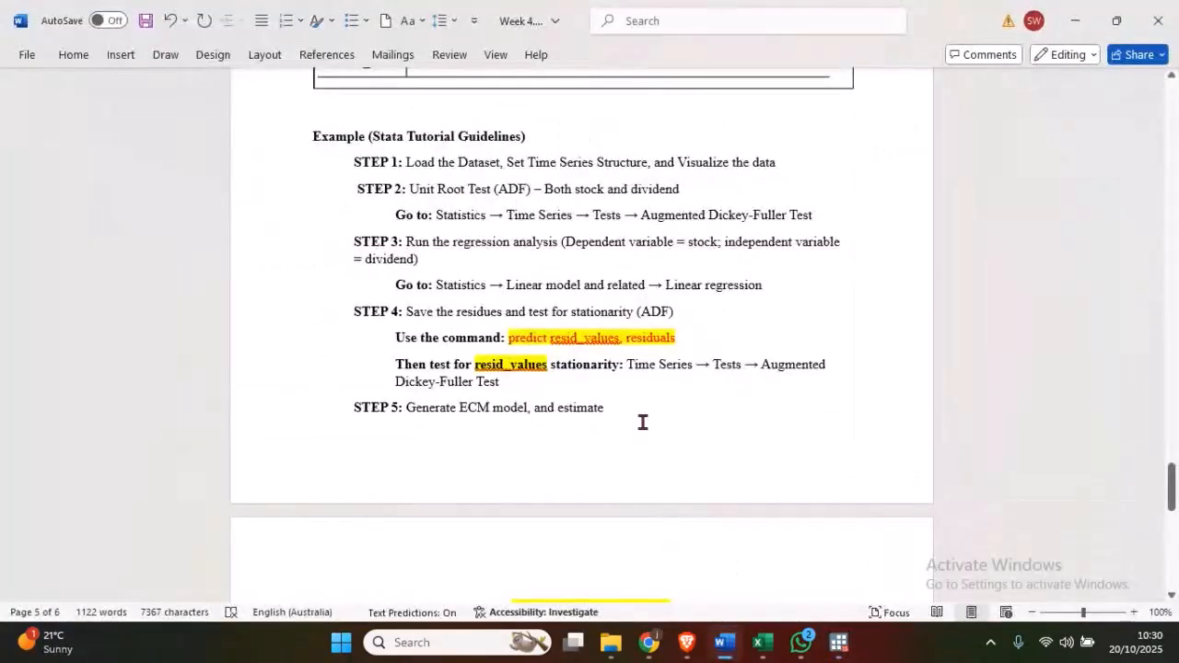
left_click_drag(1172, 486, 1169, 303)
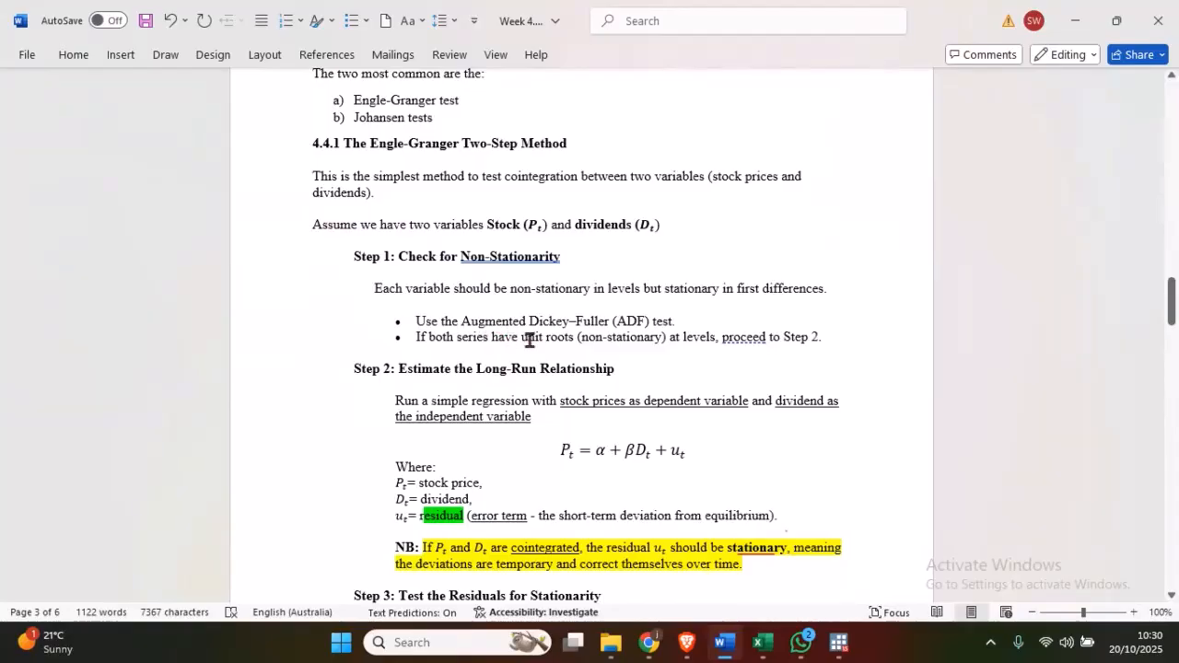
left_click_drag(667, 338, 584, 337)
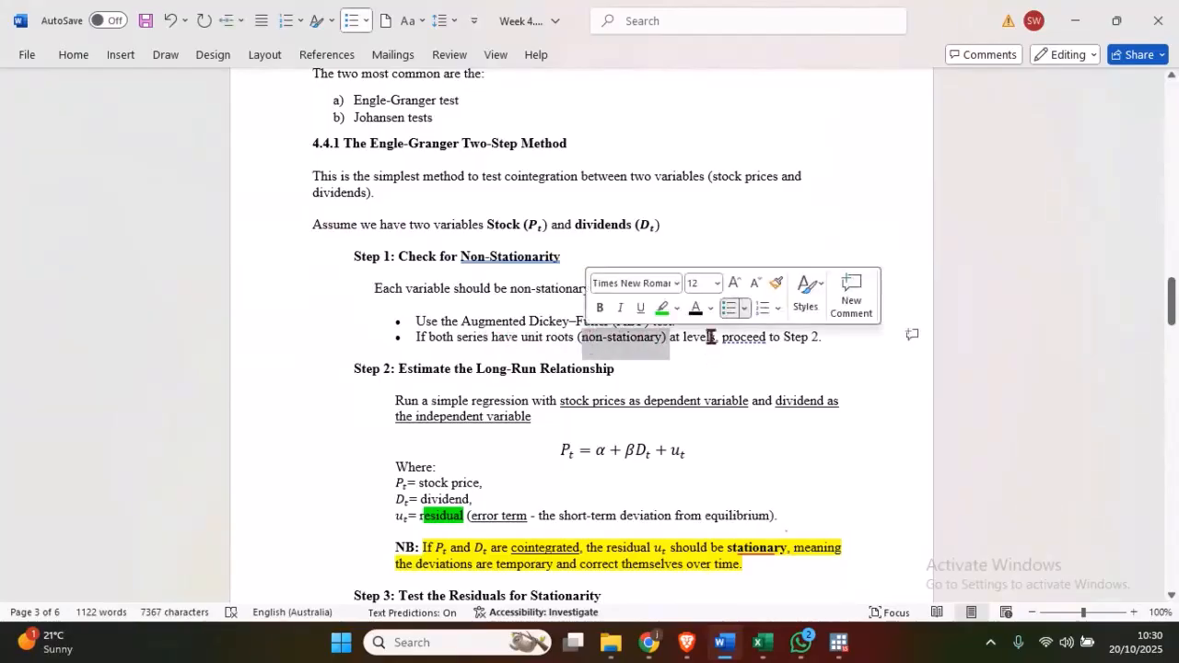
left_click_drag(670, 337, 716, 337)
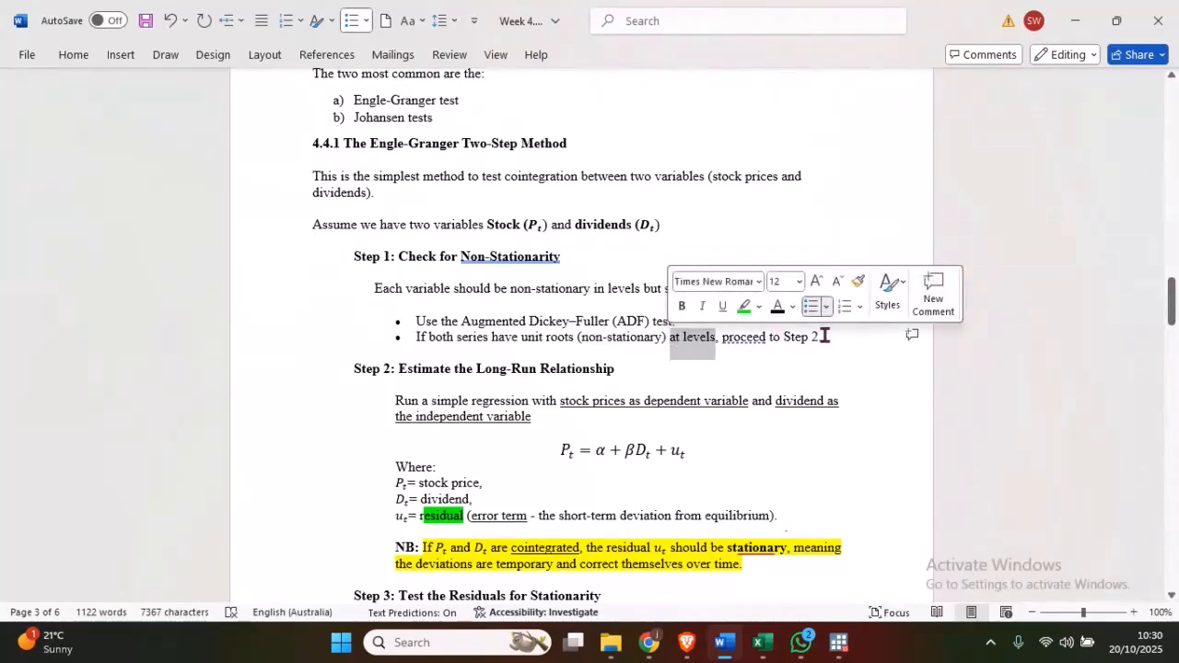
left_click_drag(826, 338, 737, 337)
left_click(614, 341)
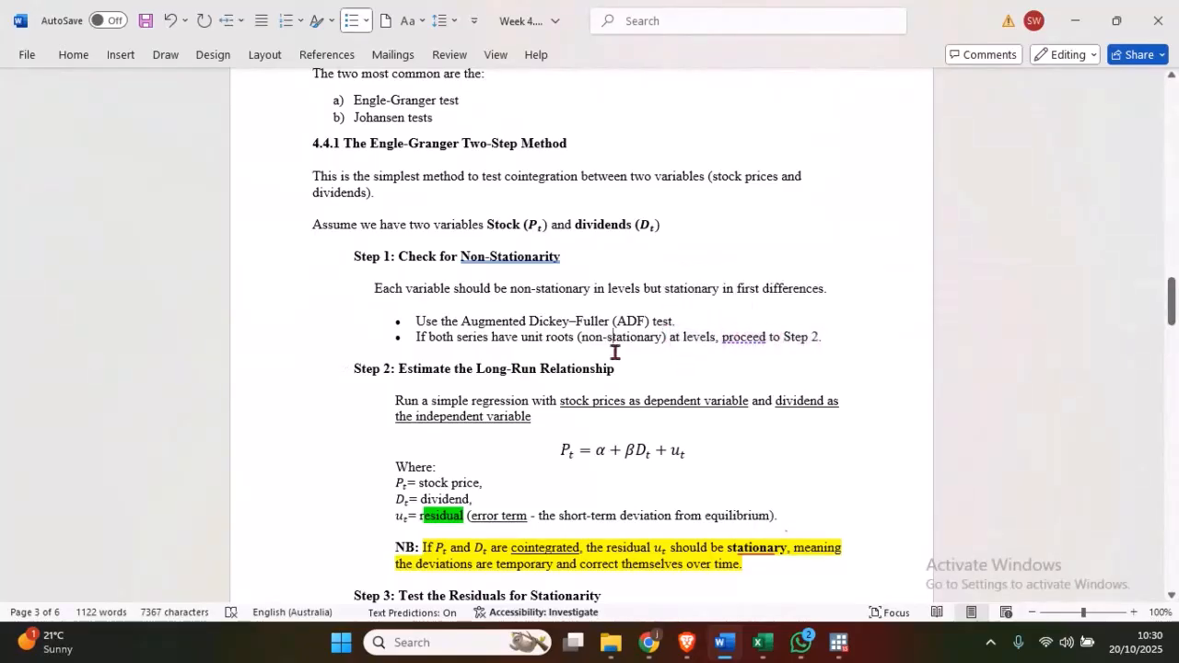
scroll(615, 352, "up", 1)
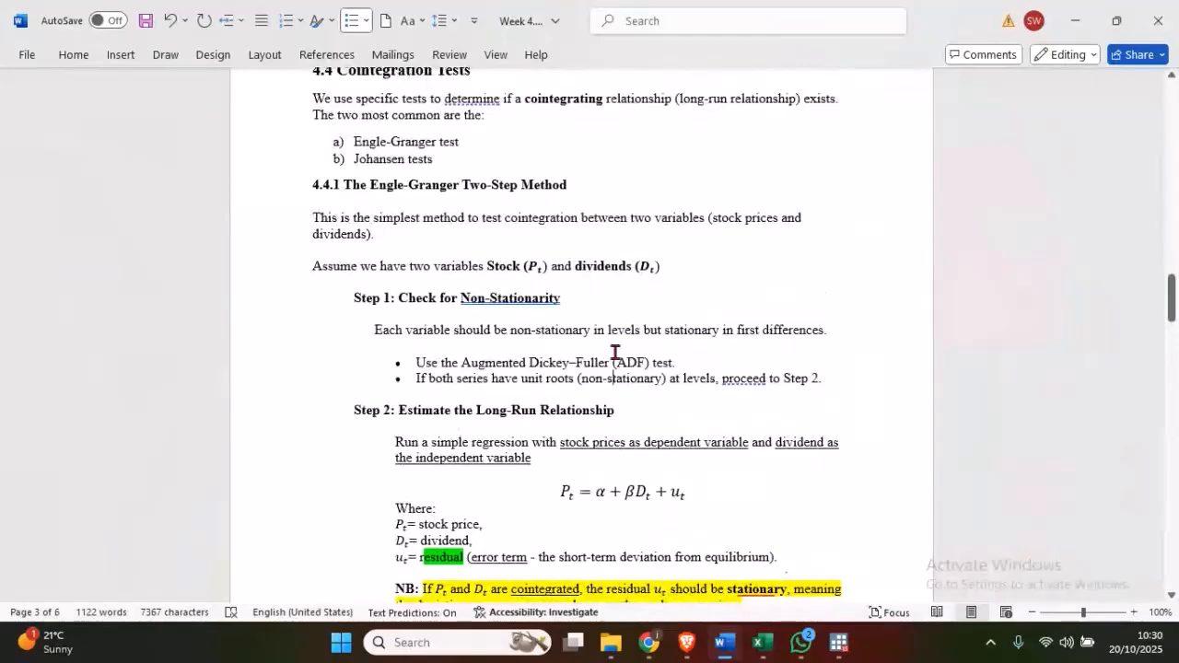
scroll(616, 353, "up", 3)
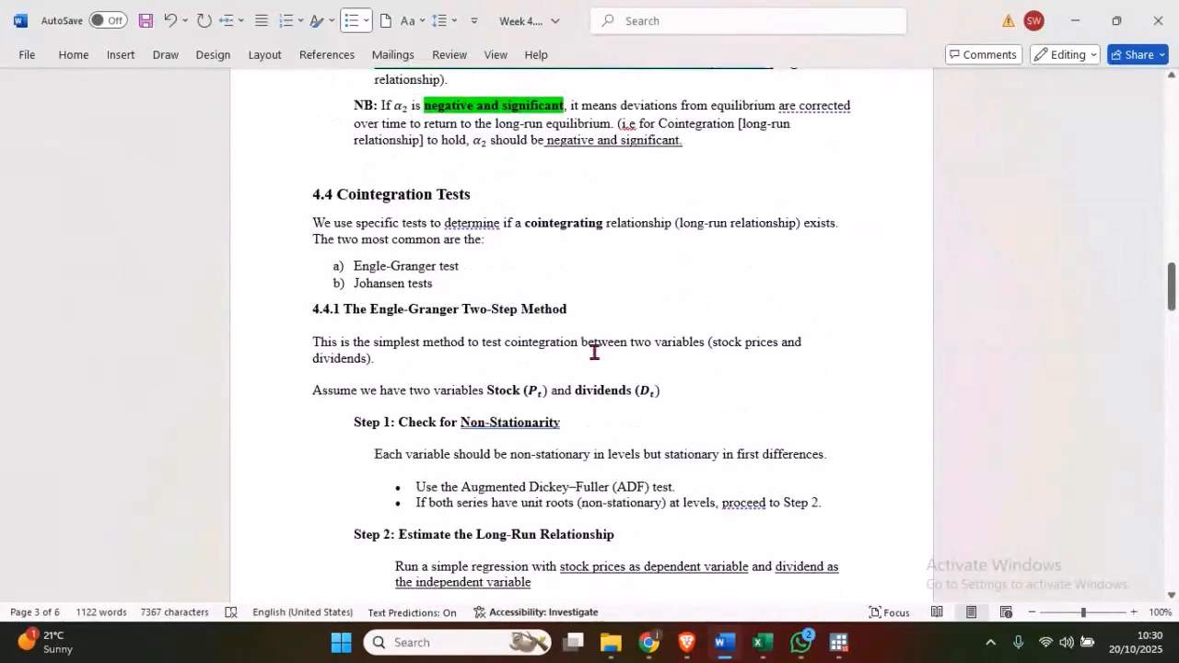
scroll(587, 345, "down", 2)
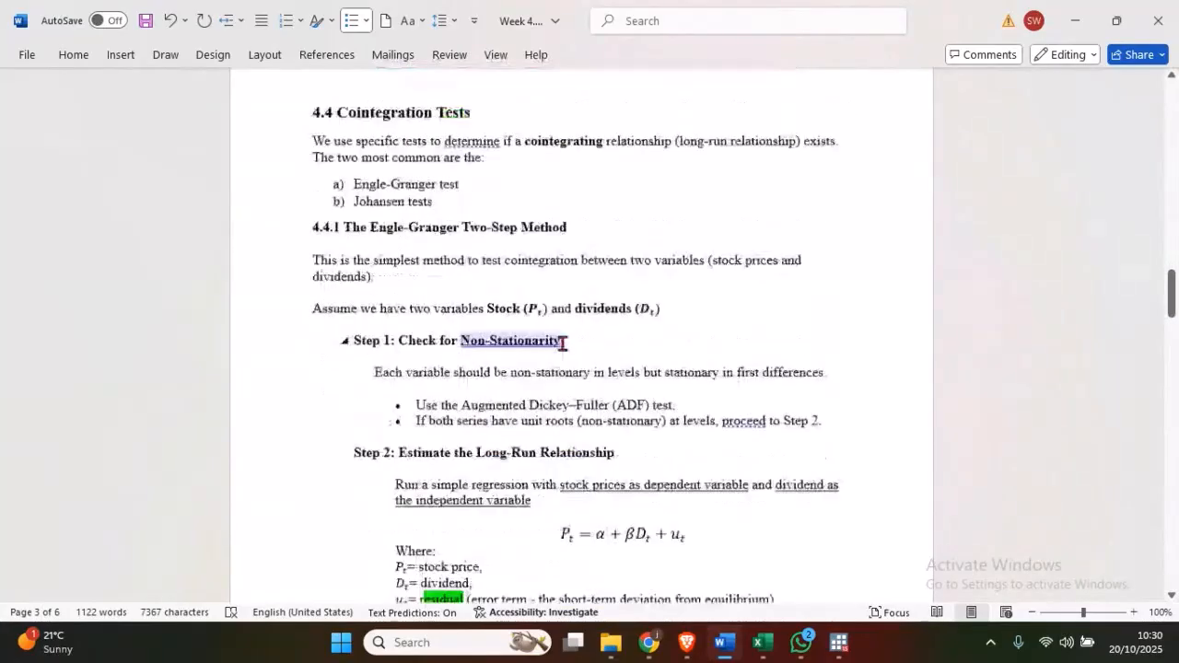
- Minimize Word to return to Stata and compare the Dickey-Fuller p-values of dividend and Stock
left_click(1085, 20)
left_click_drag(519, 390, 359, 394)
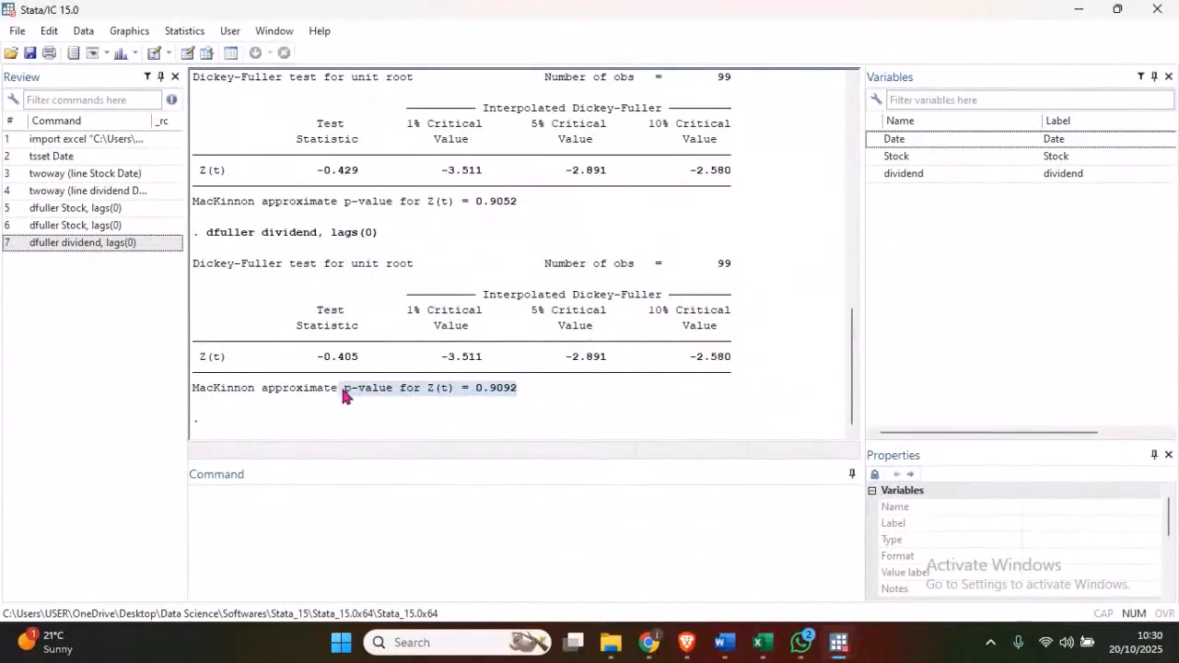
left_click_drag(517, 202, 337, 202)
left_click(449, 219)
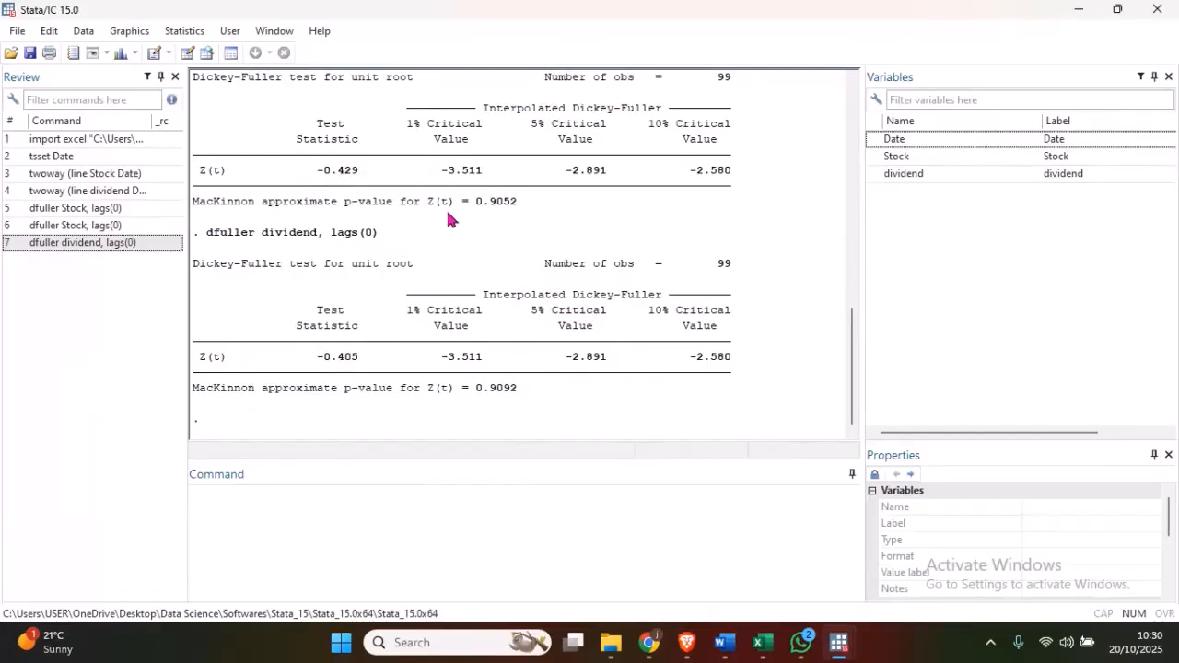
left_click(334, 494)
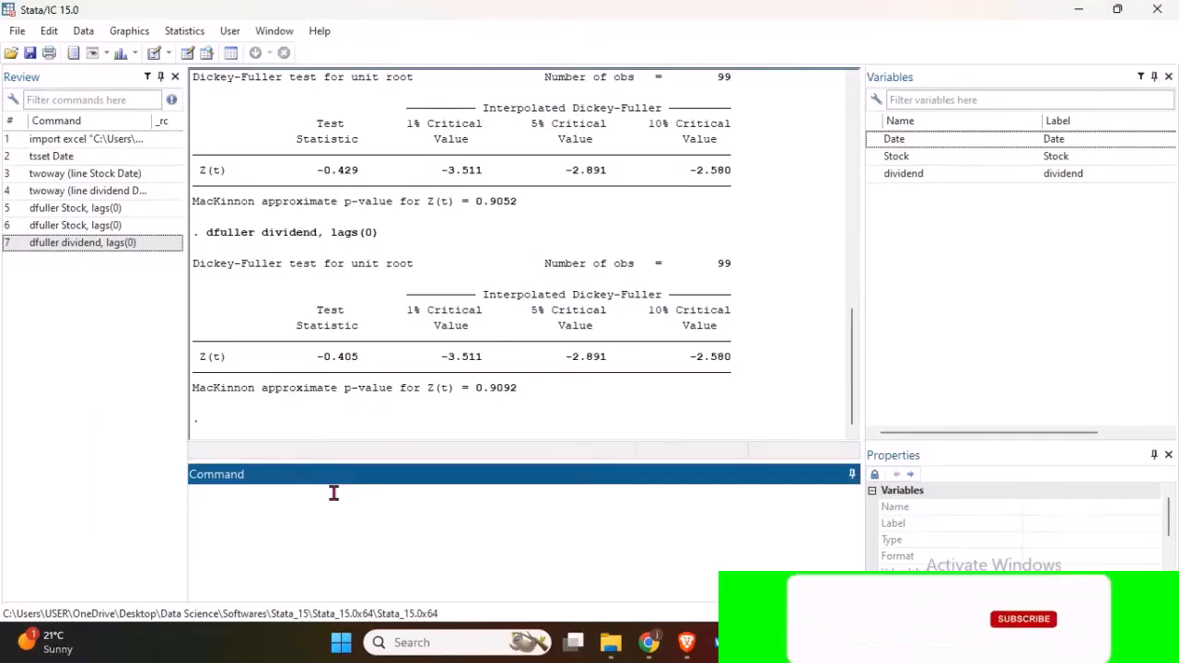
- Try to generate the first difference of Stock with the command gen D_ Stock = d.Stock
type("gen ")
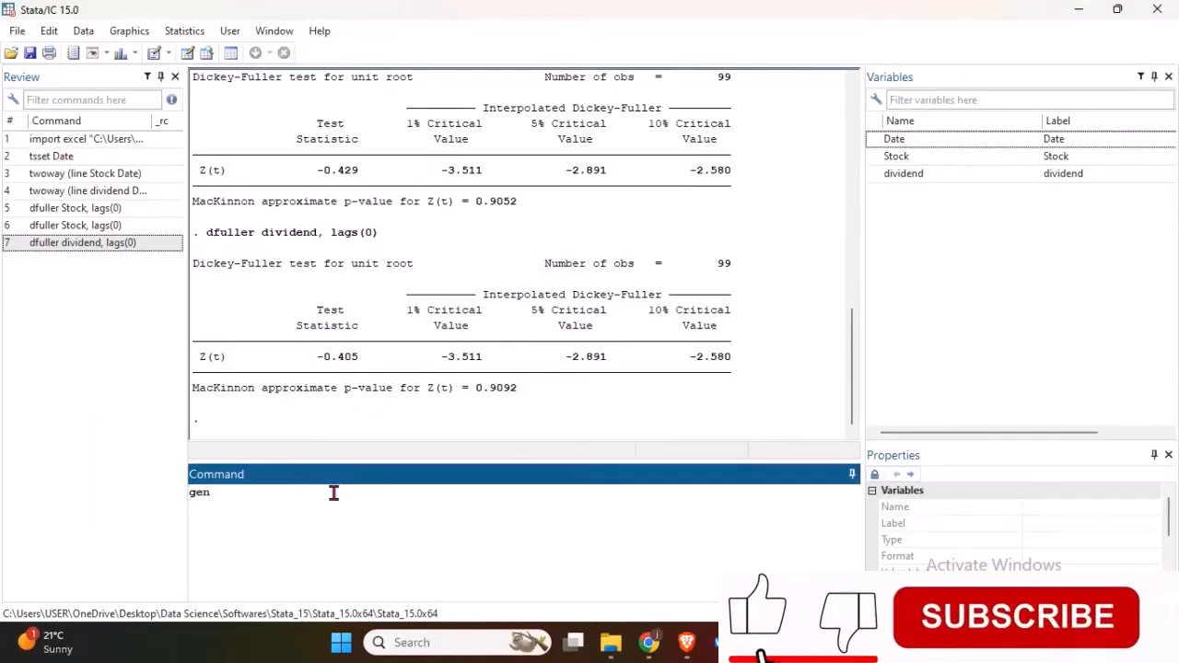
type("D")
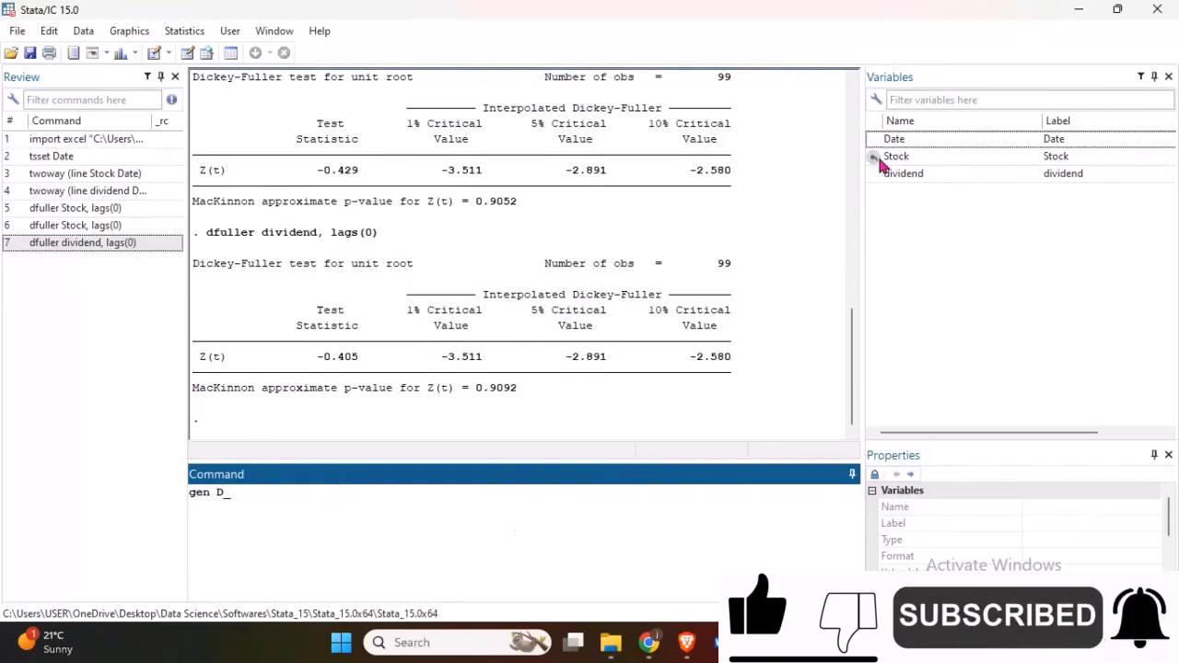
type("_")
double_click(880, 162)
left_click(287, 500)
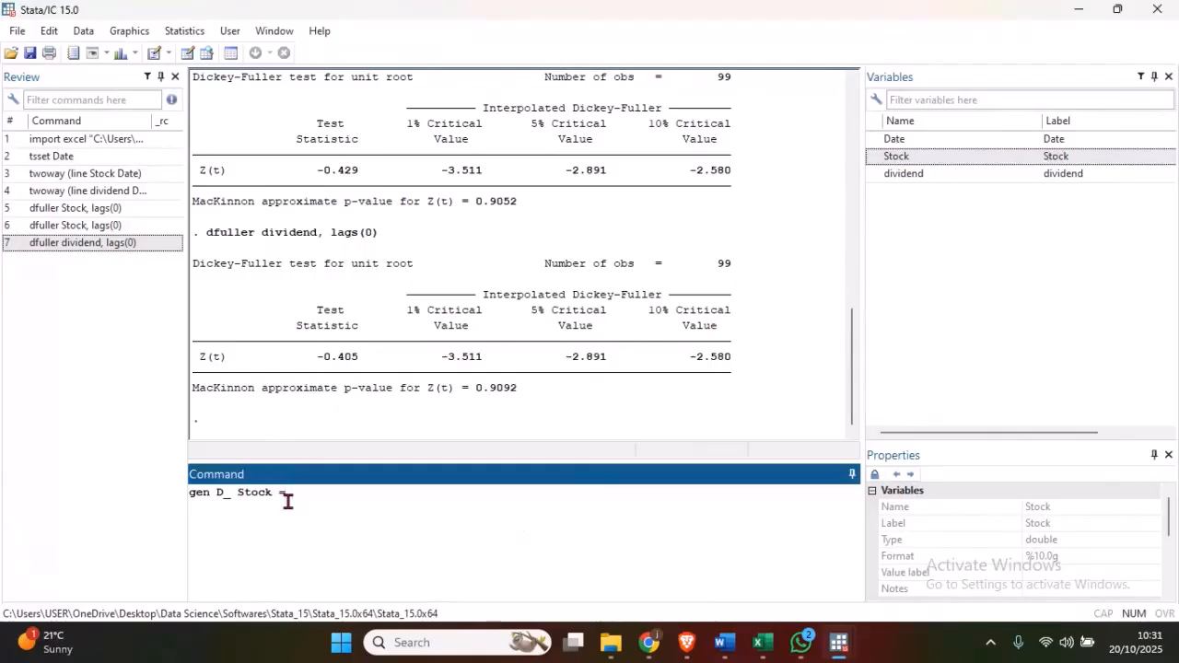
type("= d.")
double_click(875, 157)
left_click(371, 486)
key("Return")
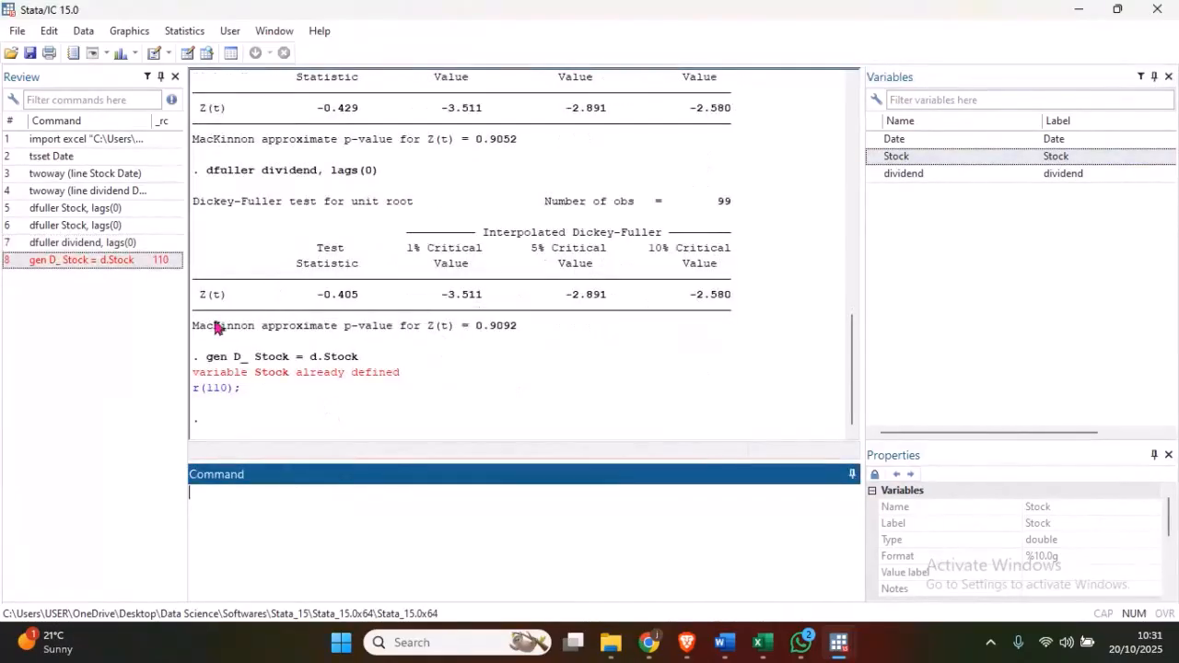
- Recall the failed generate command, remove the space in the variable name, and run gen D_Stock = d.Stock
left_click(126, 260)
left_click(235, 493)
key("BackSpace")
left_click(379, 502)
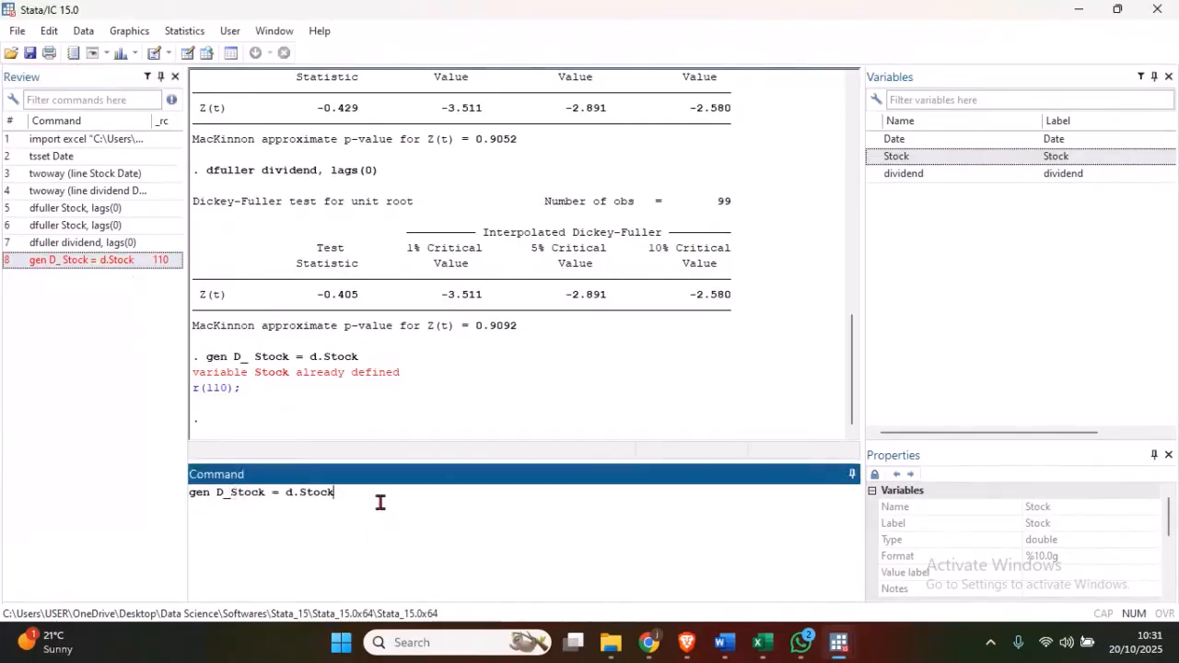
key("Return")
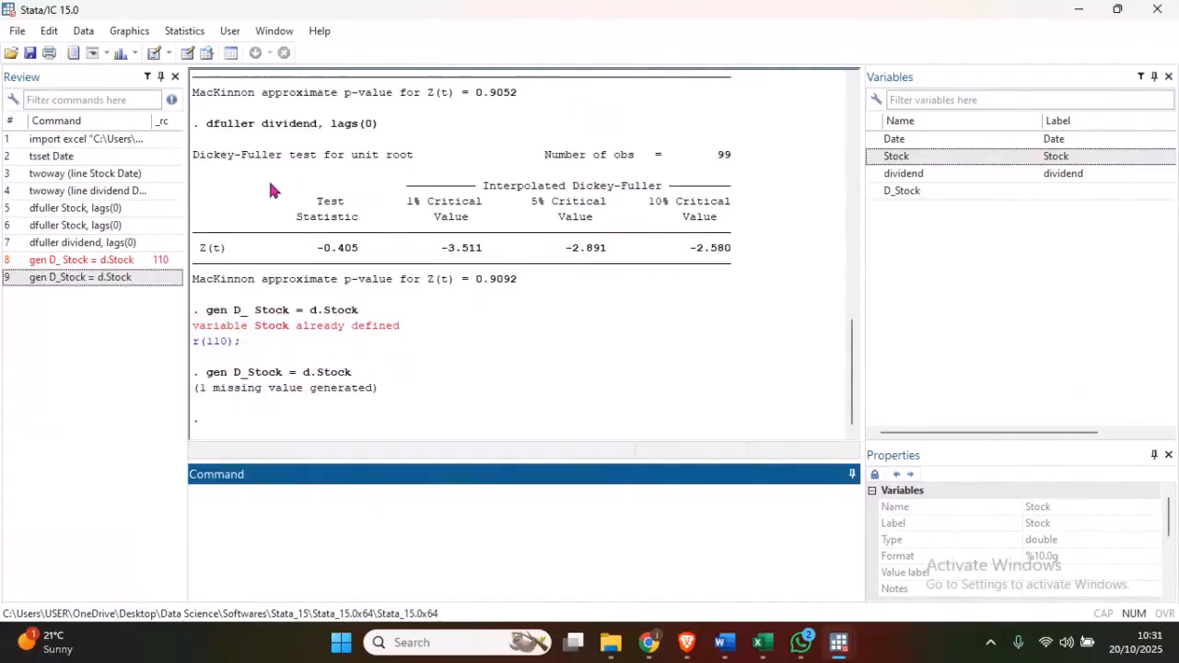
- Recall the D_Stock generate command and change its new variable name to D_dividend
left_click(104, 276)
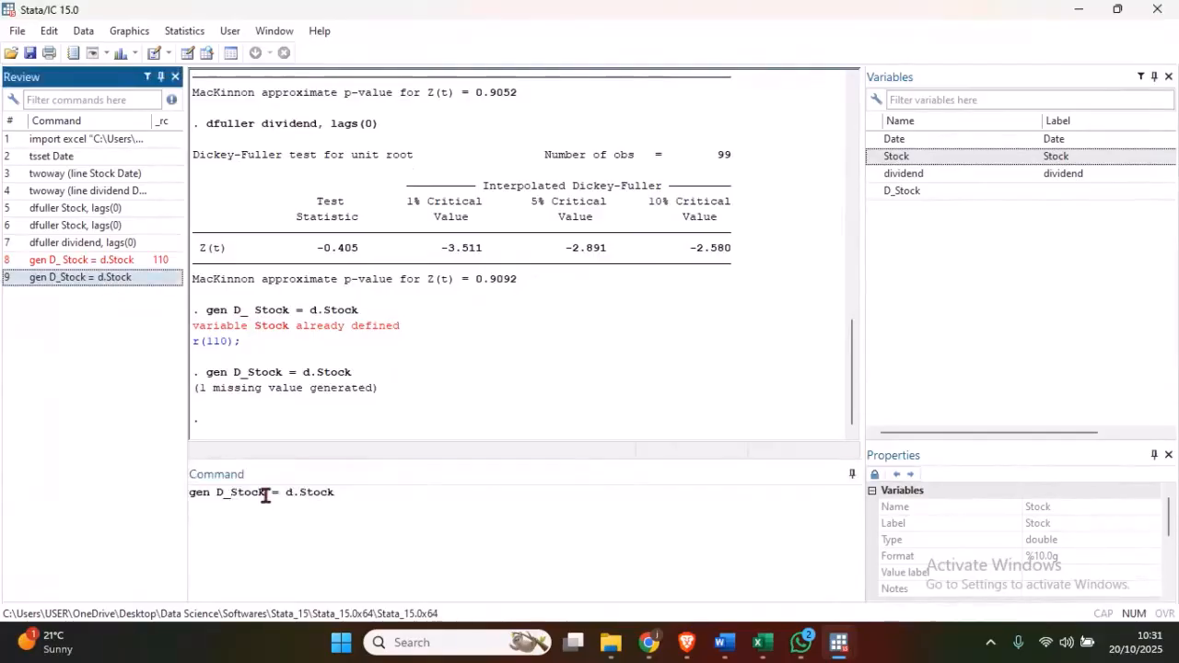
left_click(264, 492)
key("BackSpace")
key("BackSpace")
key("BackSpace")
key("BackSpace")
key("BackSpace")
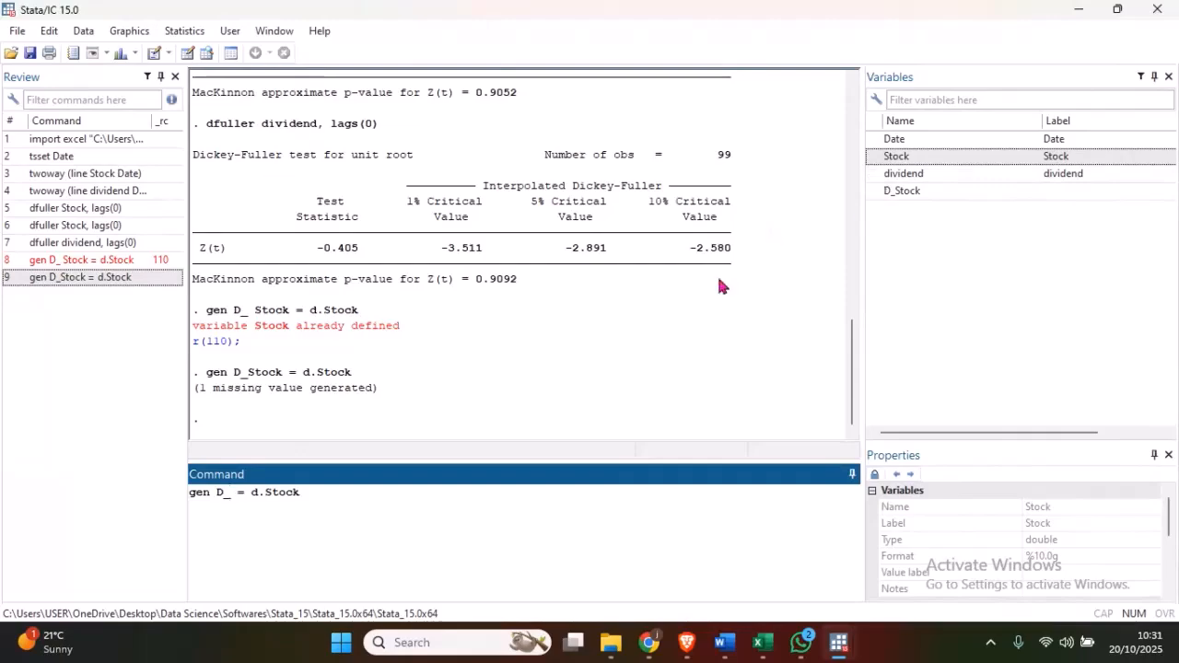
double_click(903, 173)
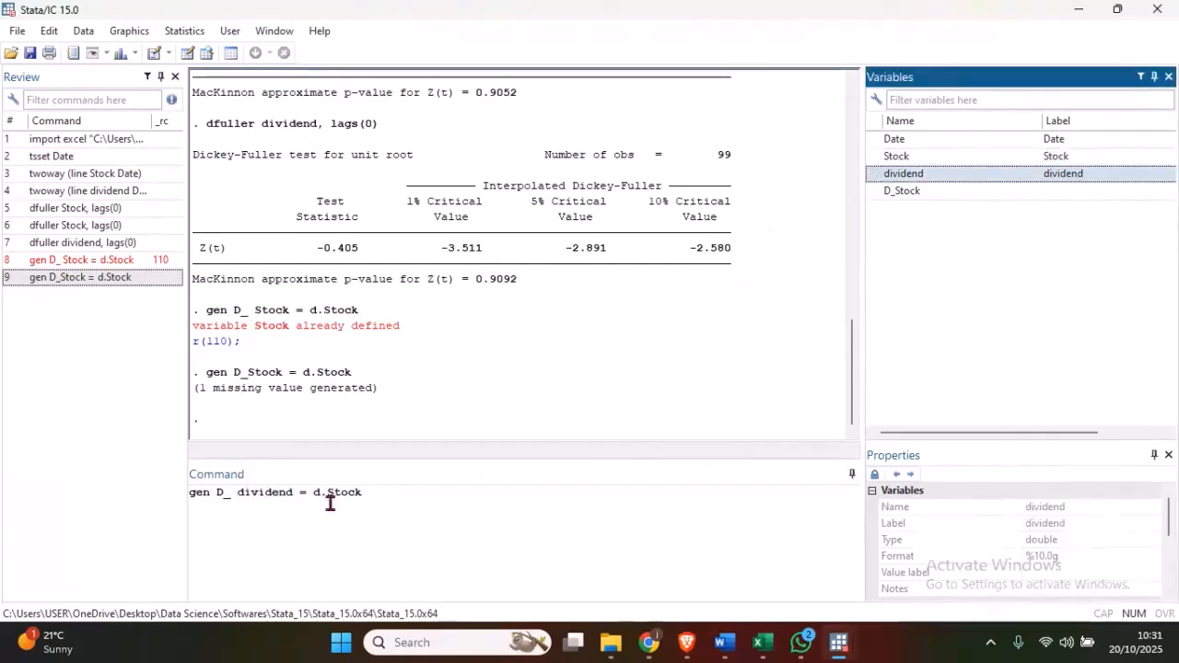
left_click(239, 491)
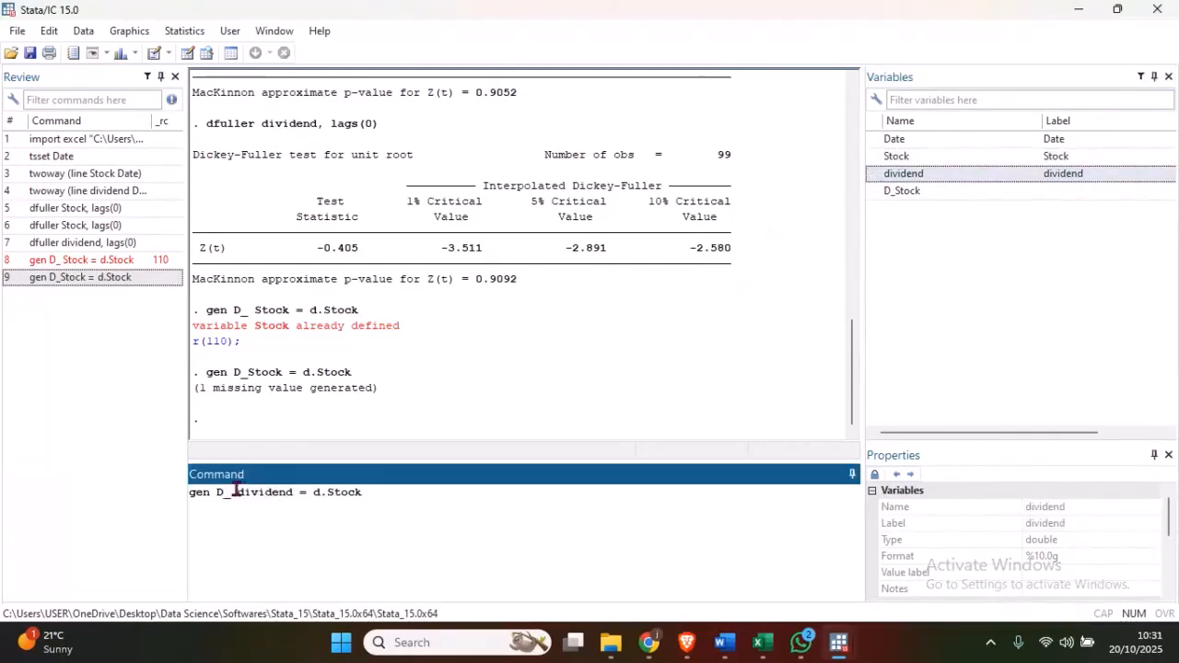
- Replace the differenced series with dividend and run gen D_dividend = d.dividend
left_click(400, 492)
key("BackSpace")
key("BackSpace")
key("BackSpace")
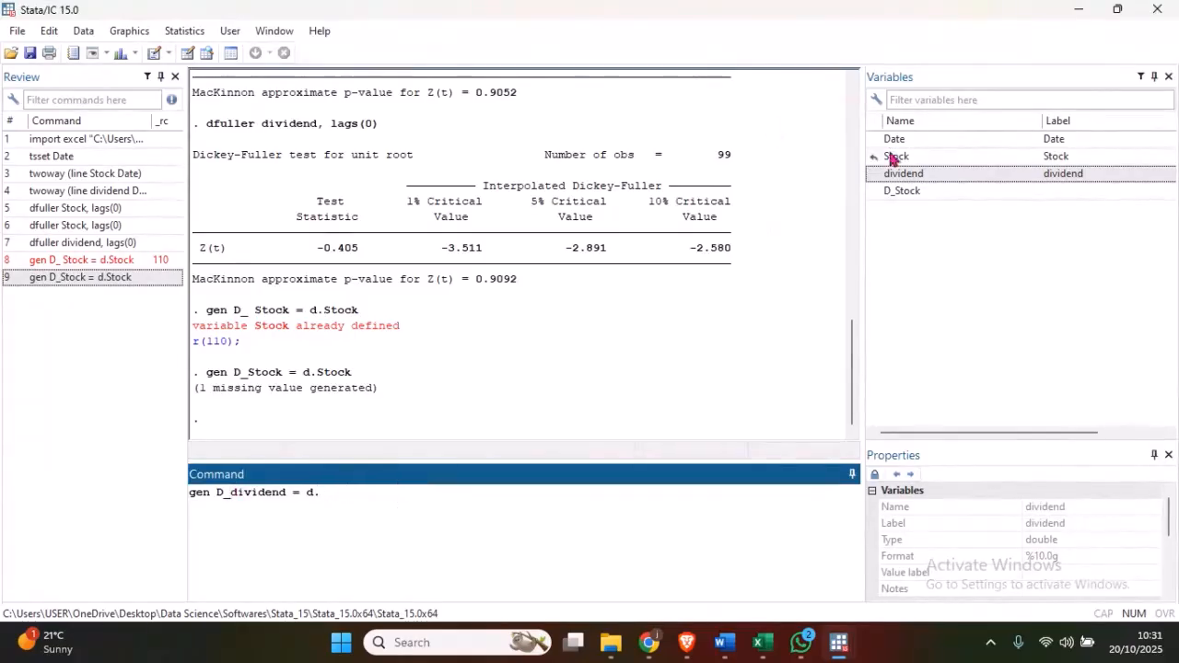
left_click(874, 179)
double_click(874, 178)
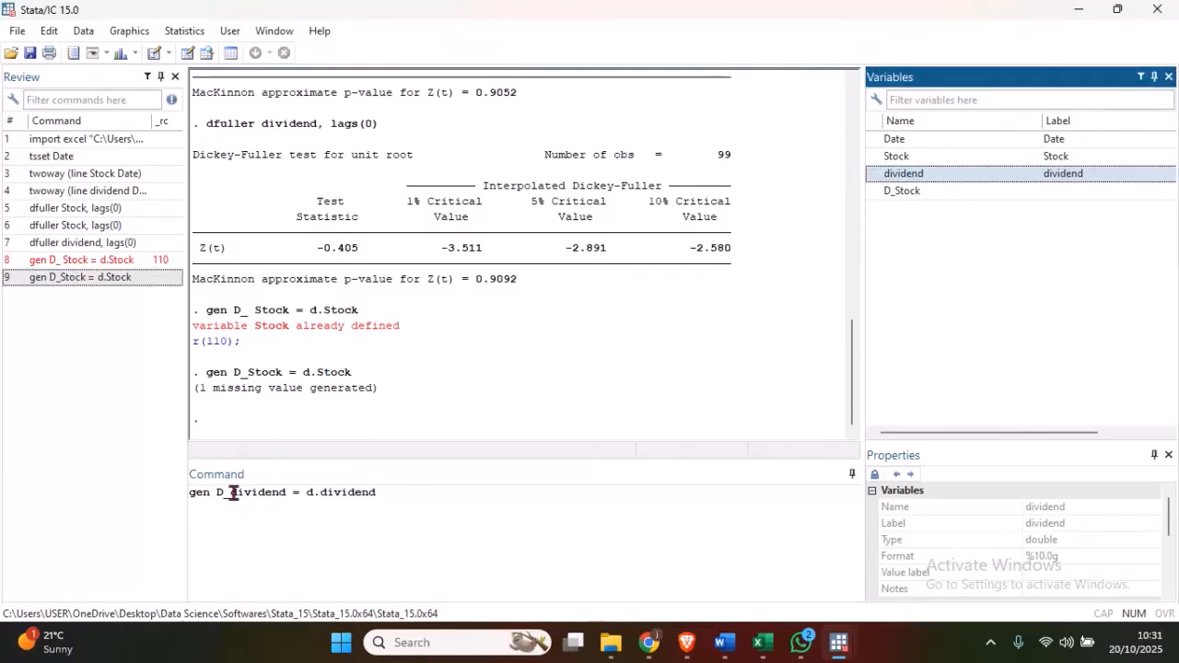
left_click(233, 492)
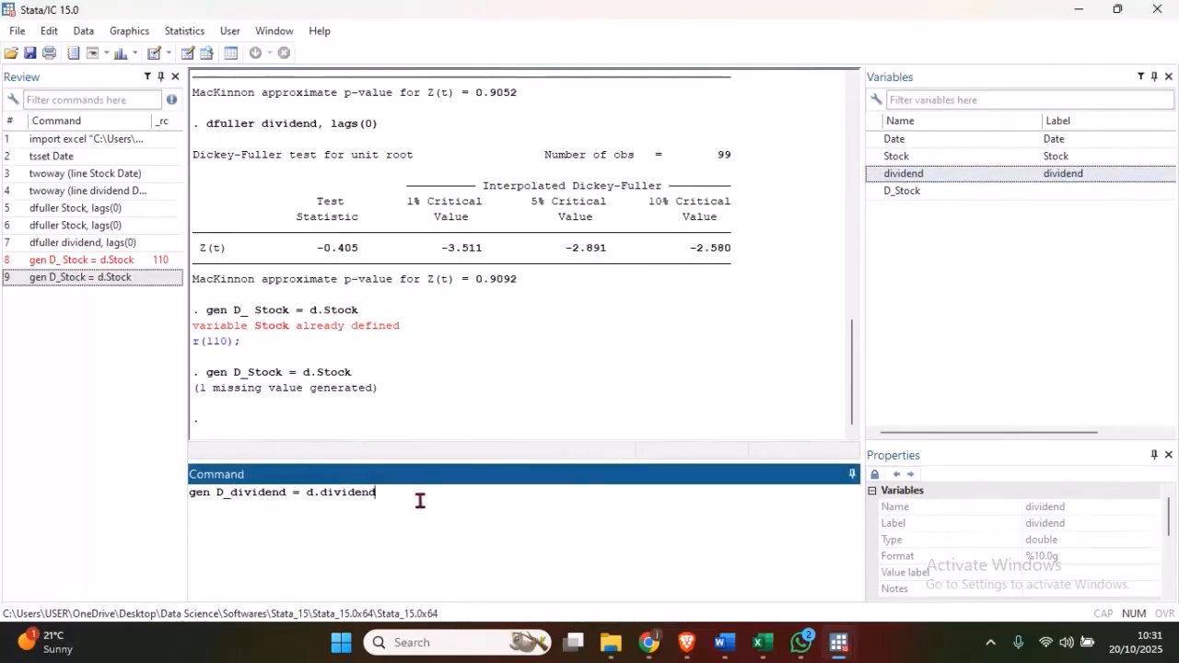
key("Return")
- Browse the dataset and inspect the D_Stock and D_dividend columns
left_click(206, 52)
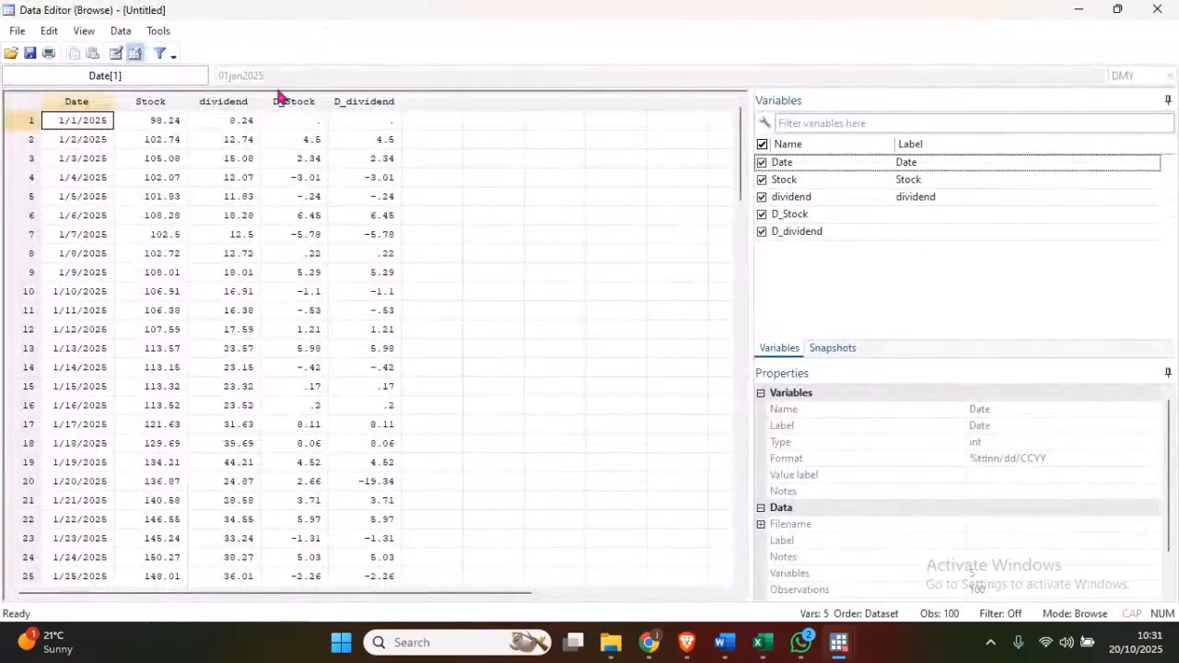
left_click(279, 102)
left_click(358, 104)
left_click(296, 105)
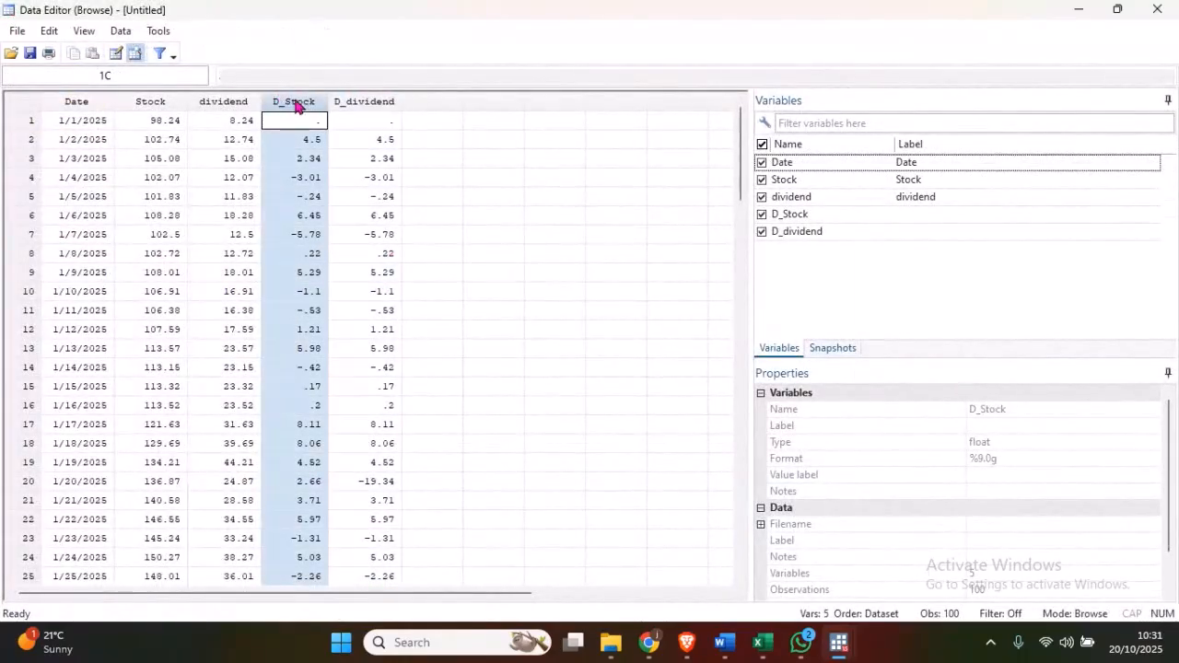
left_click(368, 109)
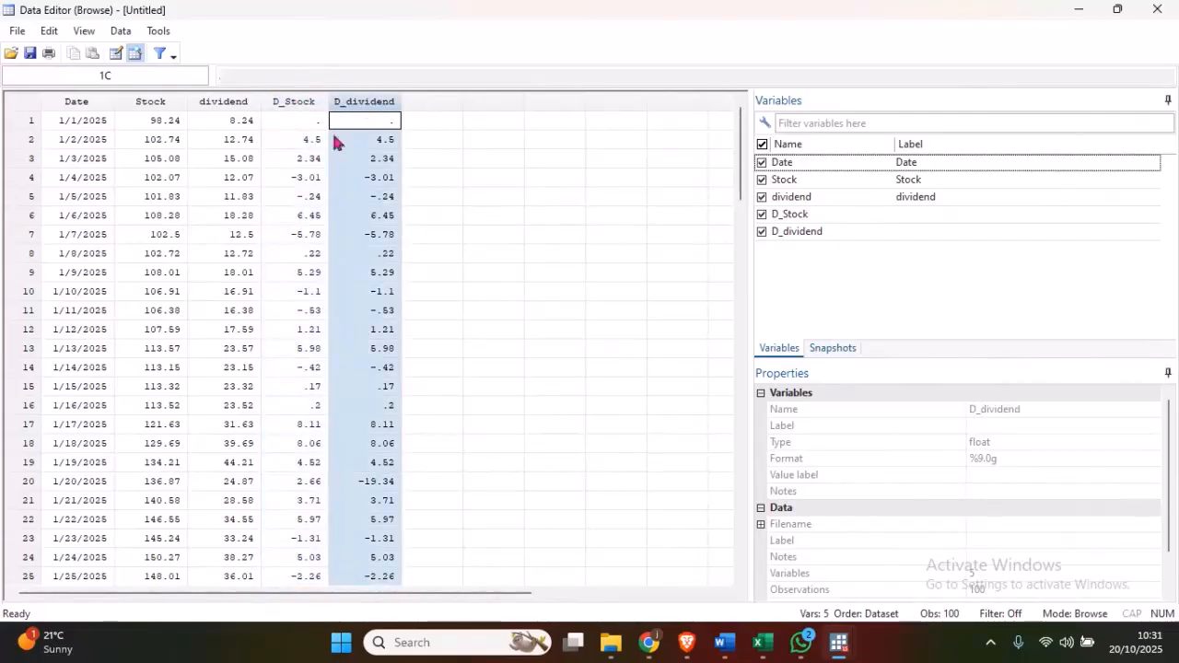
left_click(292, 106)
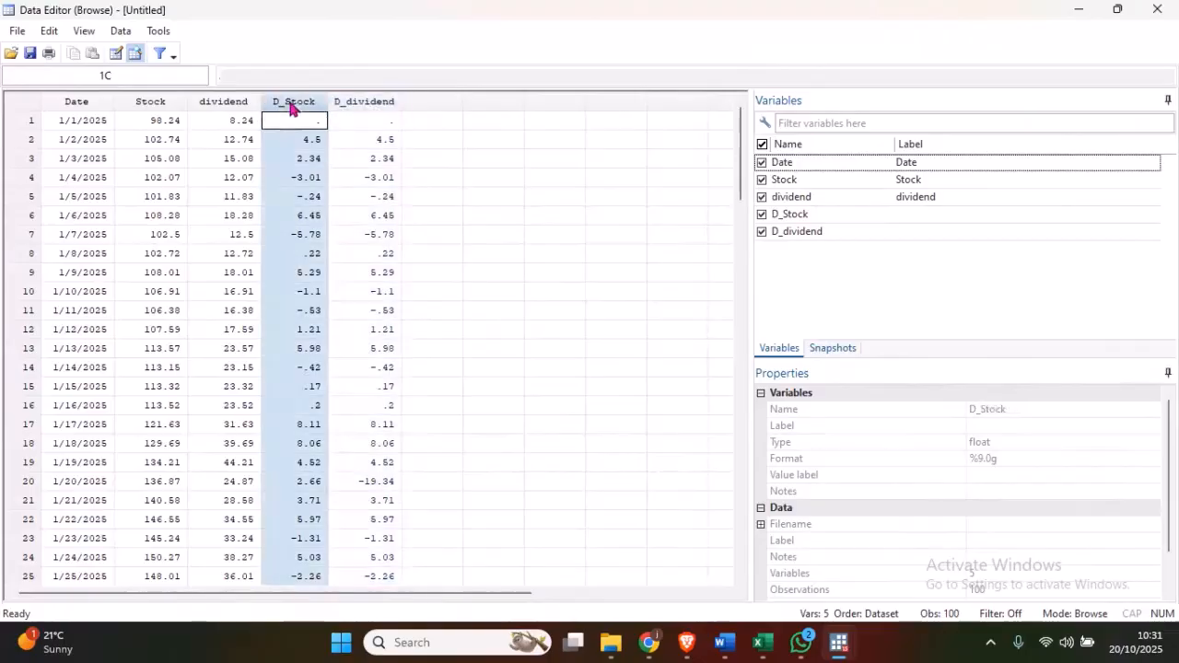
- Compare the first two dividend observations with the second-row differences in D_Stock and D_dividend, and return to the main Stata window
left_click(247, 123)
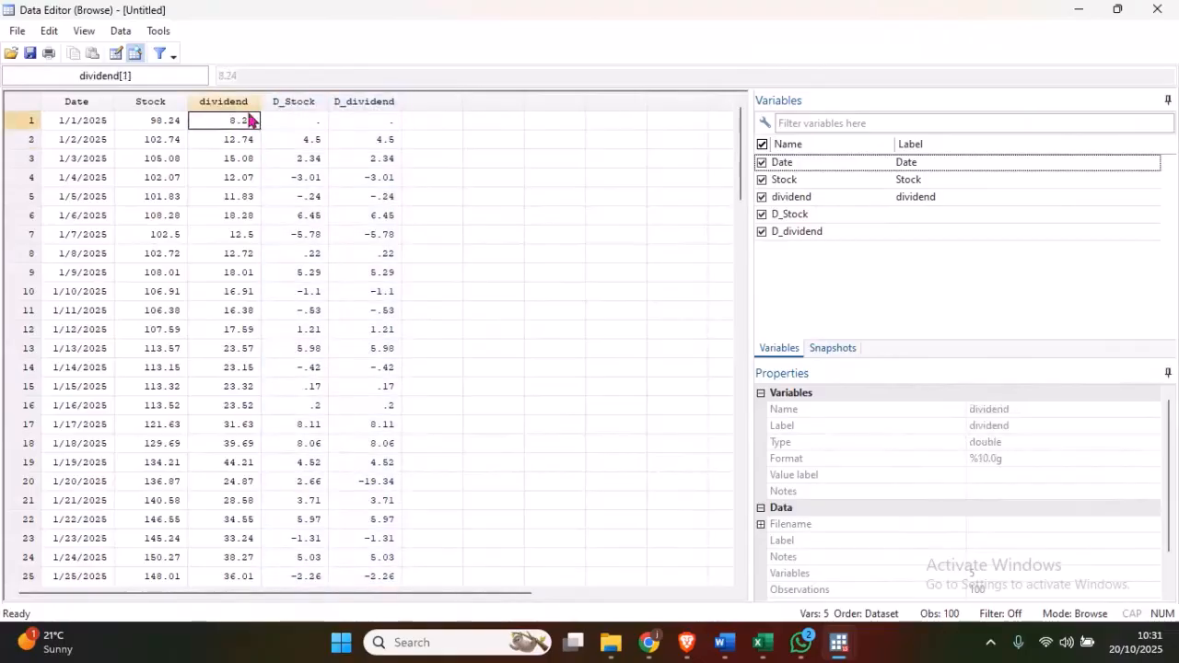
left_click(232, 144)
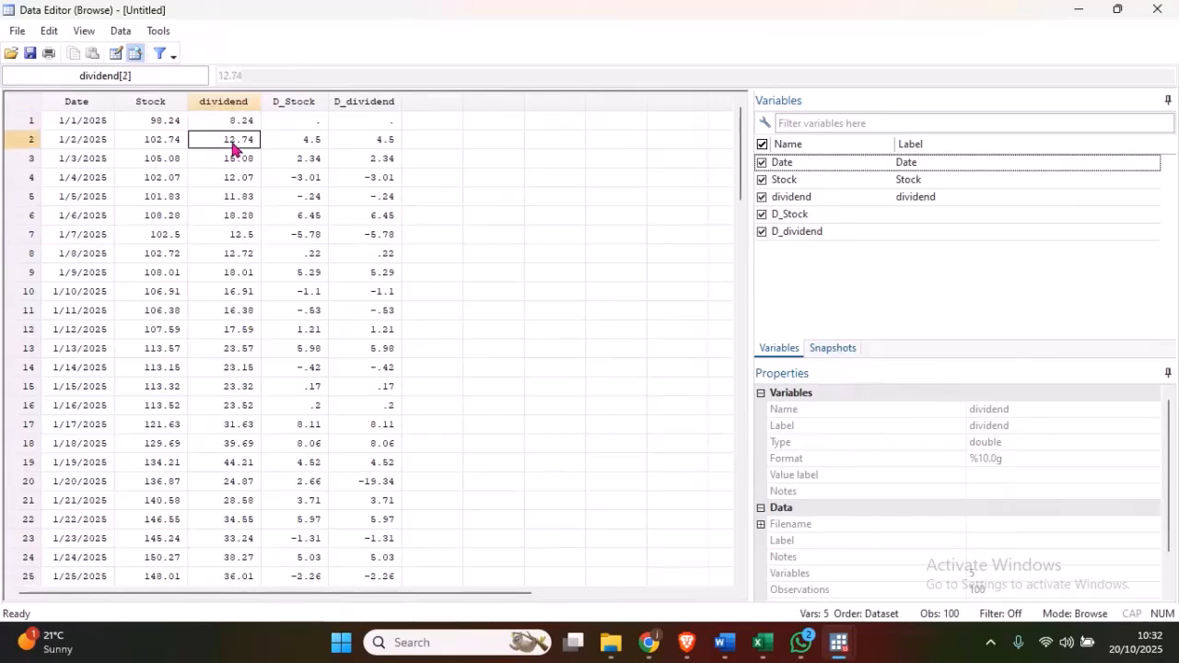
left_click(243, 123)
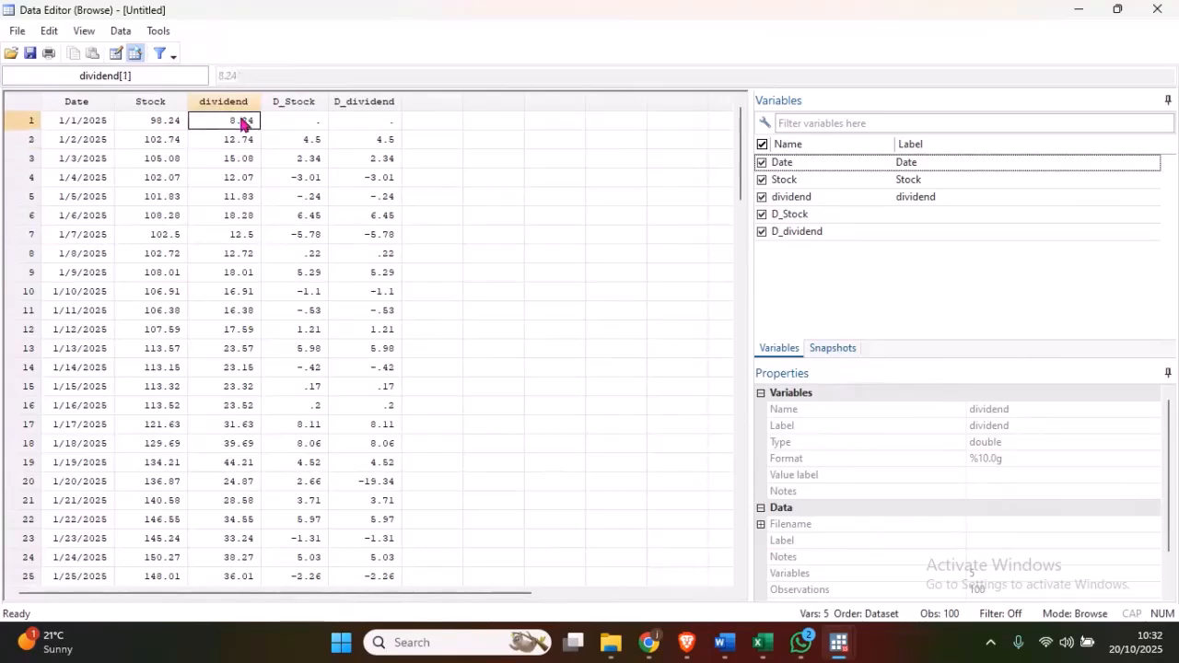
left_click(283, 142)
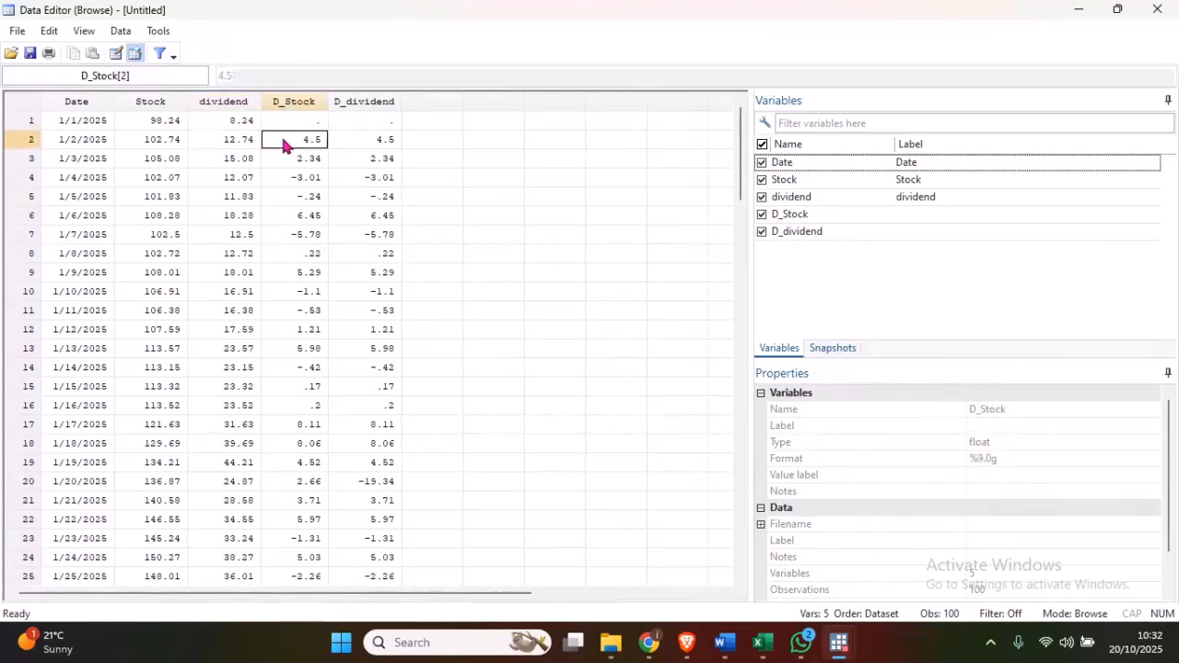
left_click(385, 144)
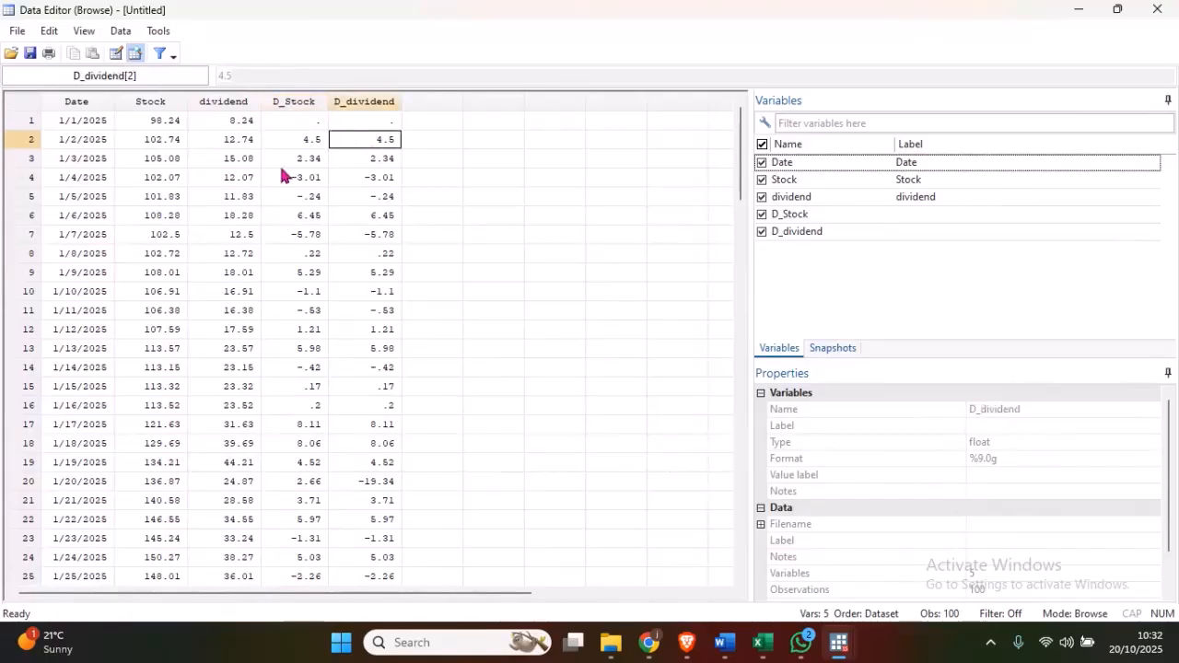
left_click(1078, 11)
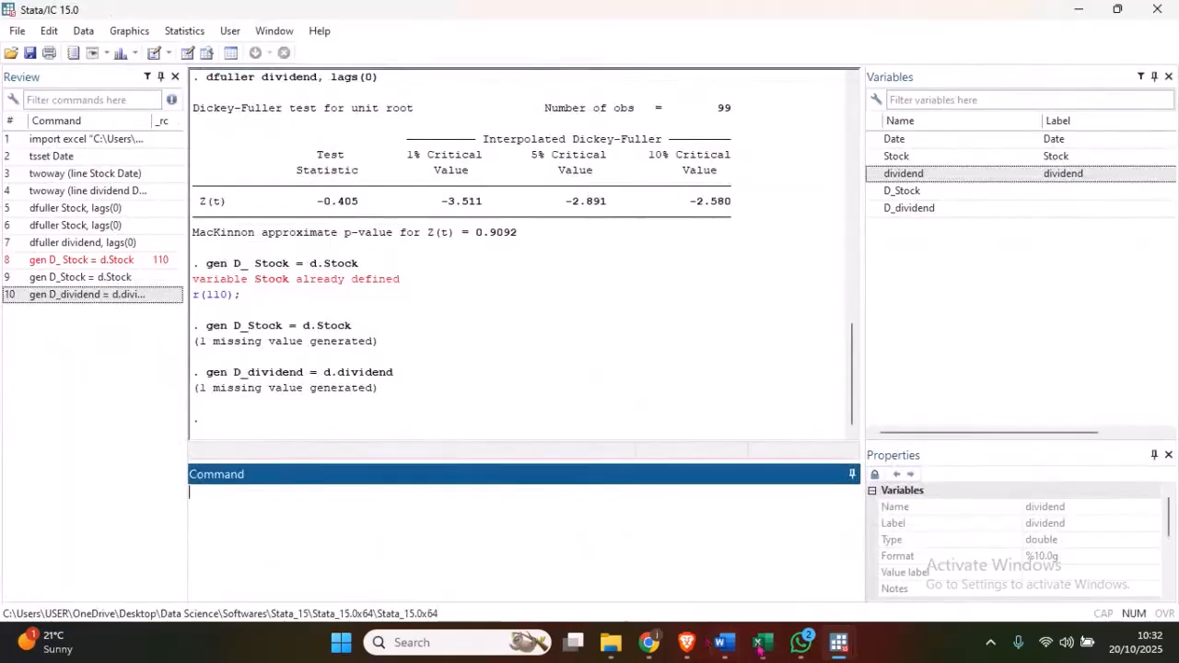
left_click(839, 642)
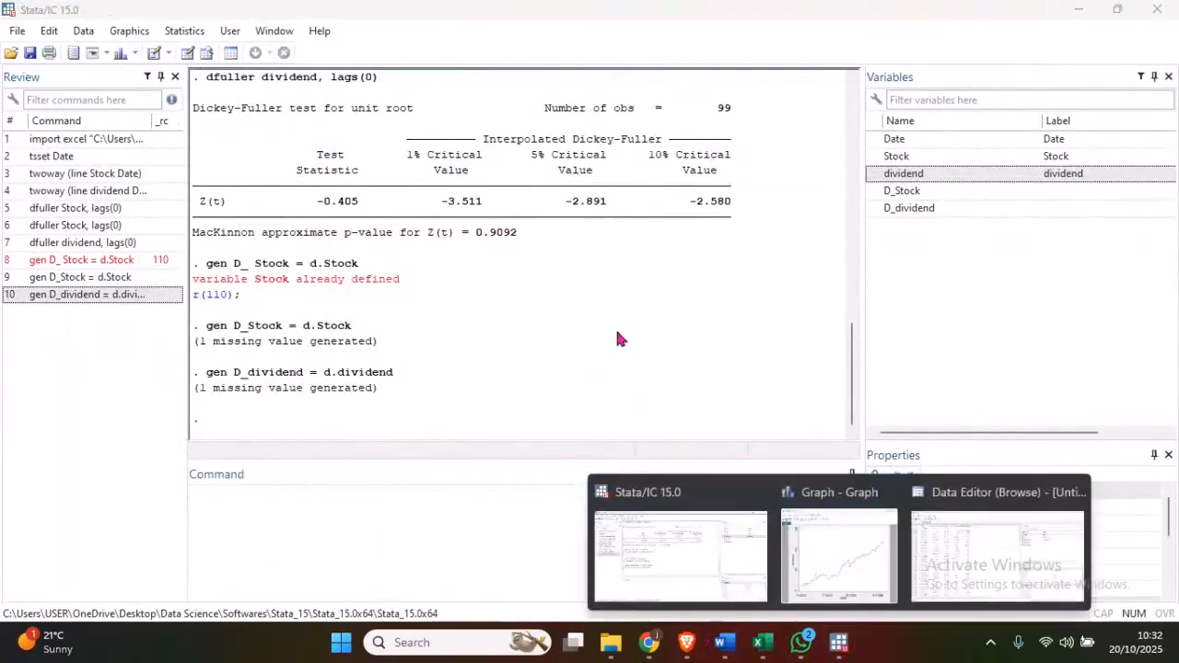
left_click(701, 505)
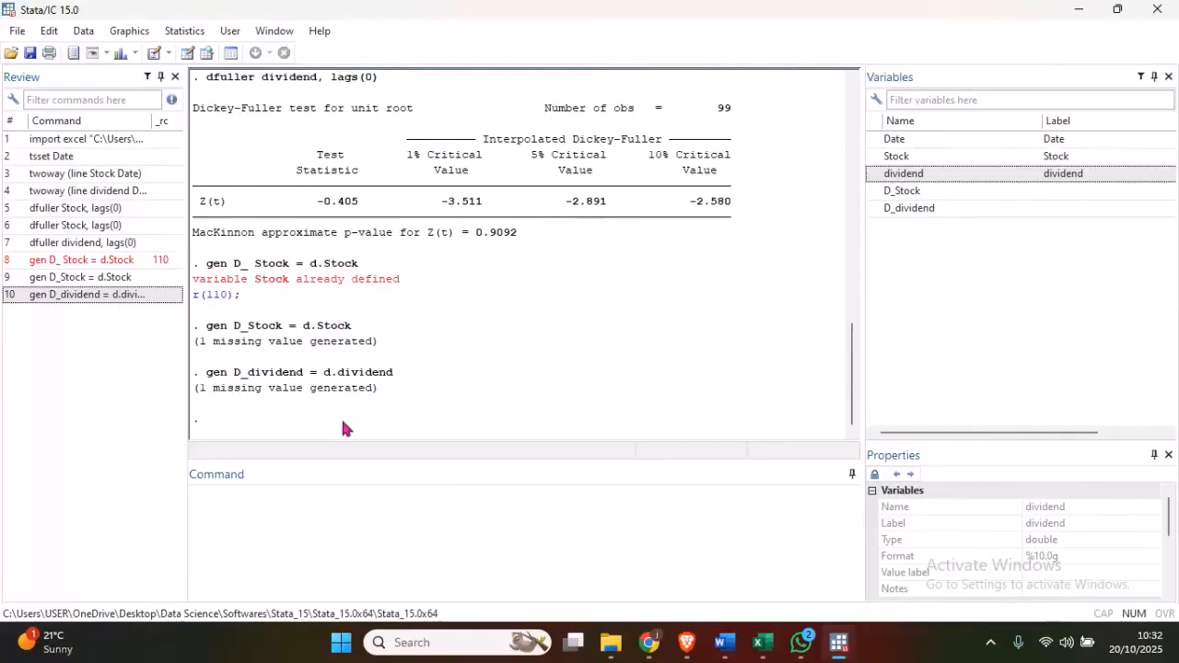
- Run the Augmented Dickey-Fuller unit-root test on D_Stock with 0 lagged differences
left_click(254, 507)
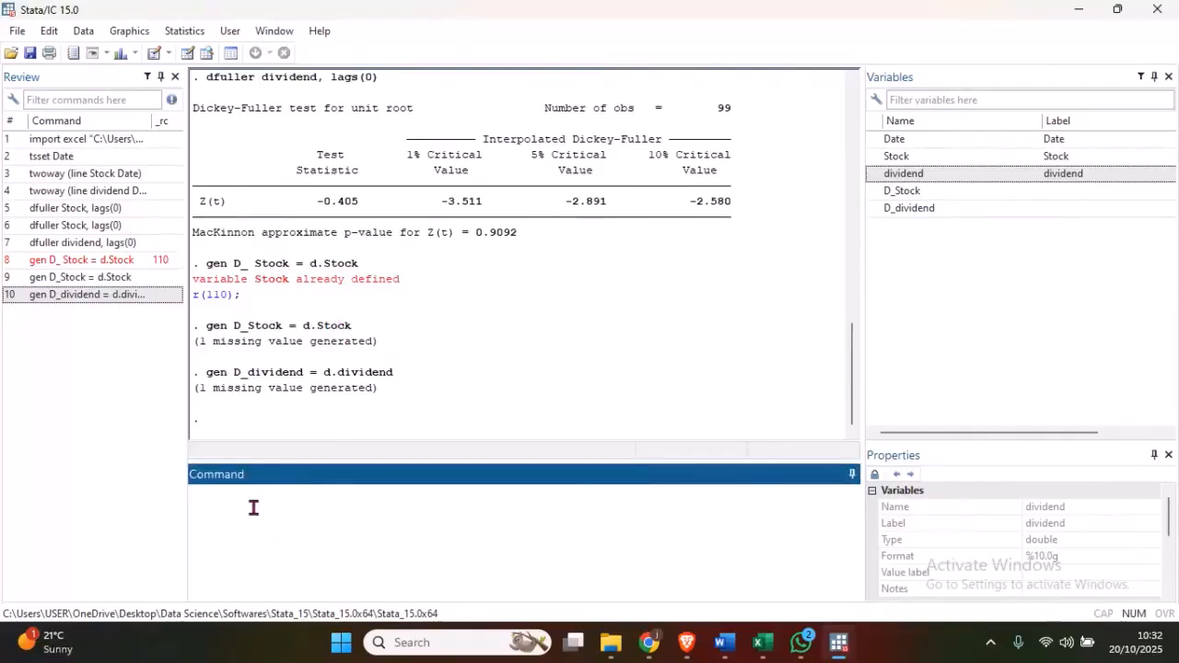
left_click(193, 34)
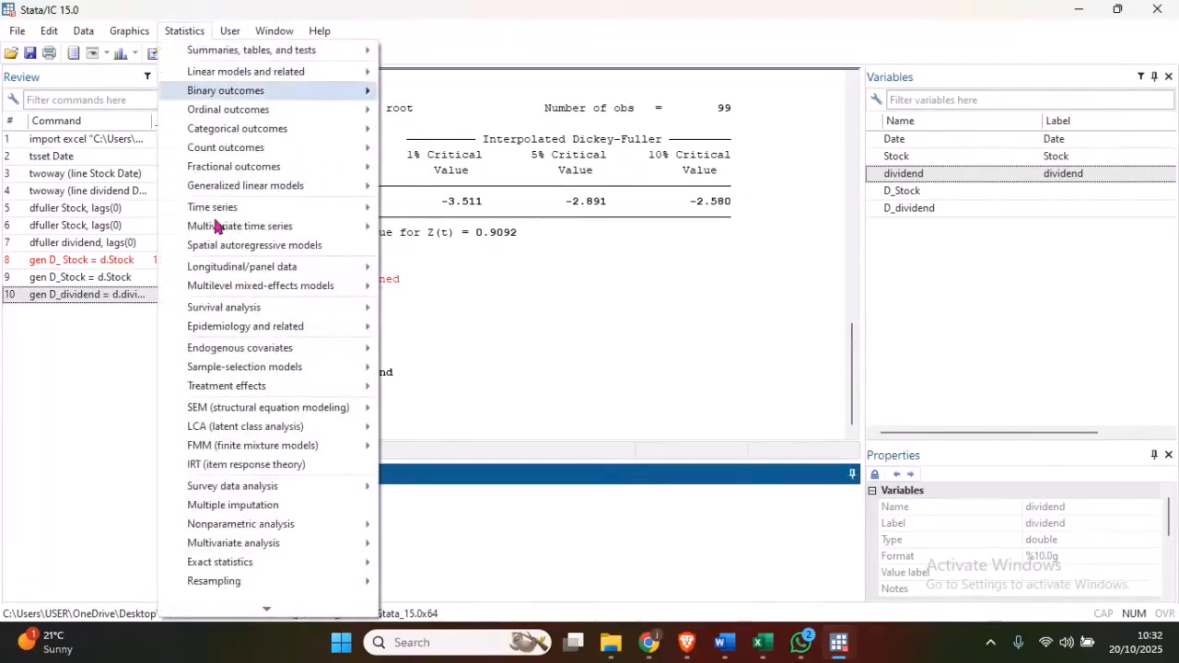
mouse_move(294, 210)
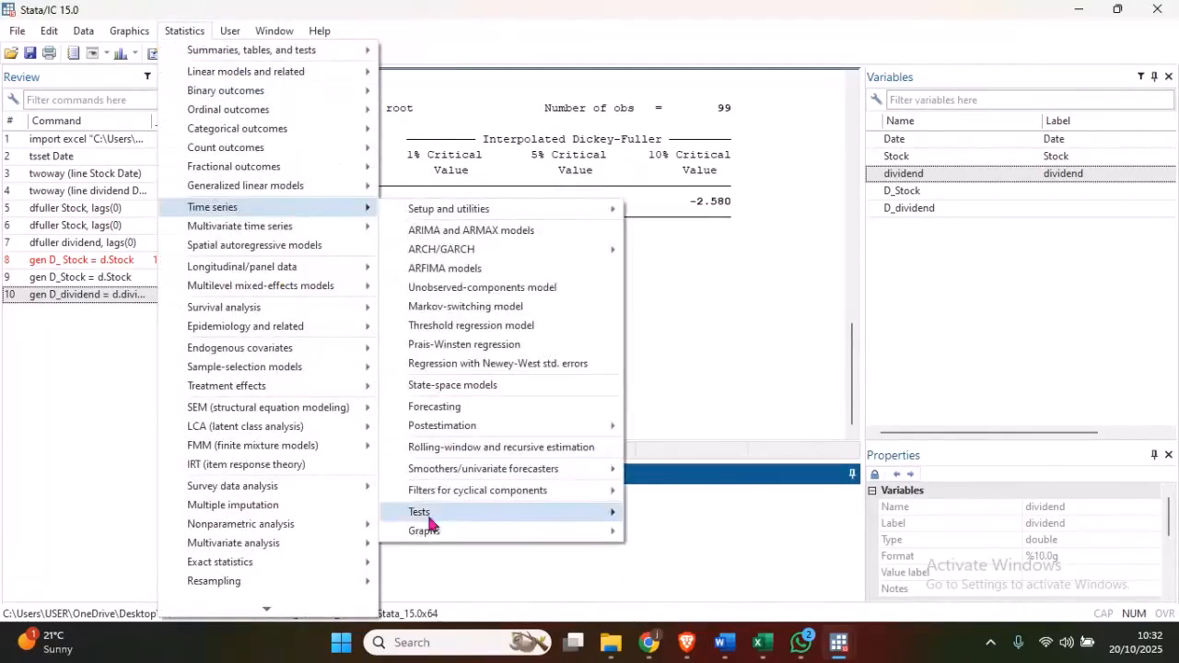
mouse_move(422, 513)
left_click(661, 513)
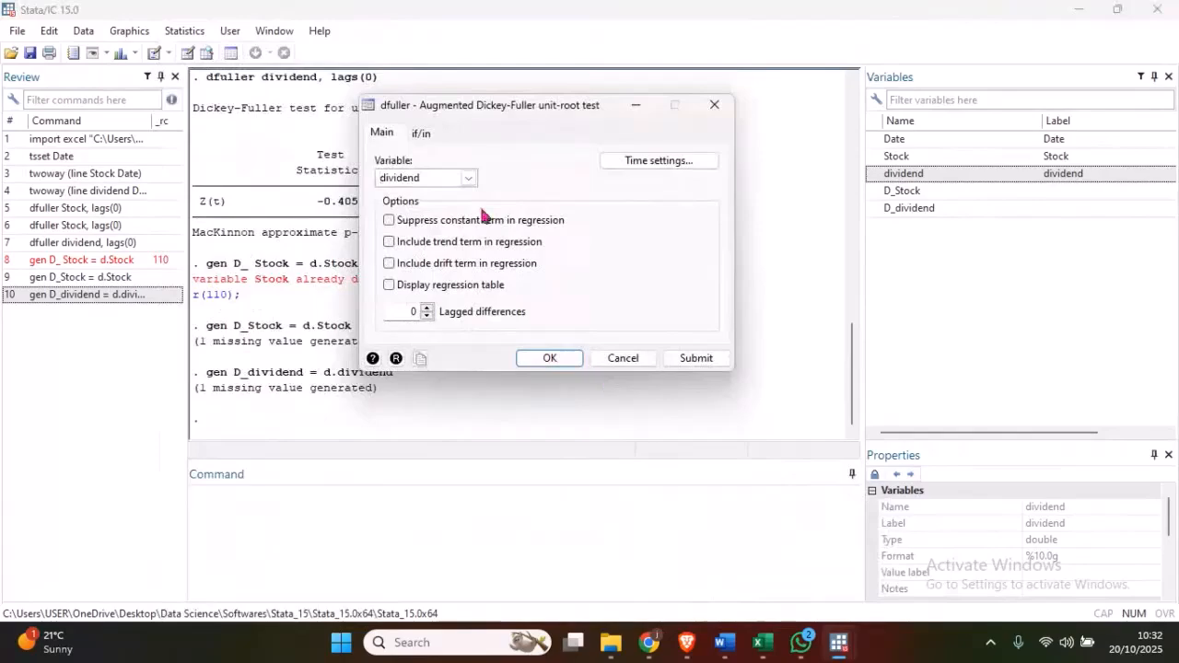
left_click(468, 180)
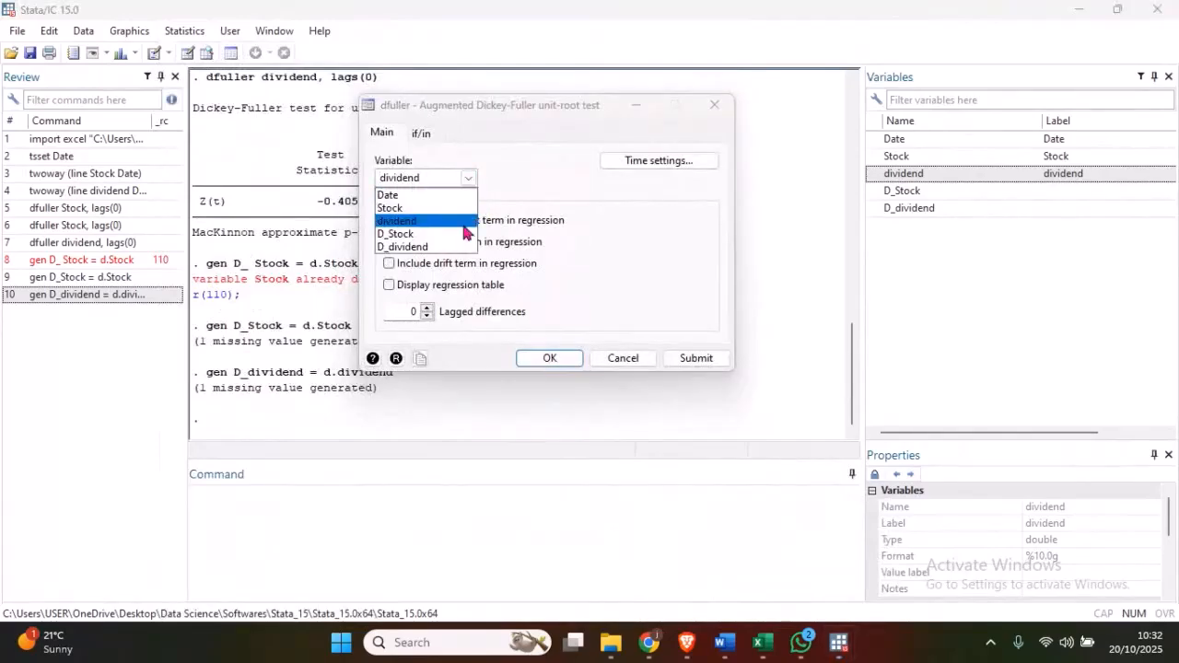
left_click(463, 234)
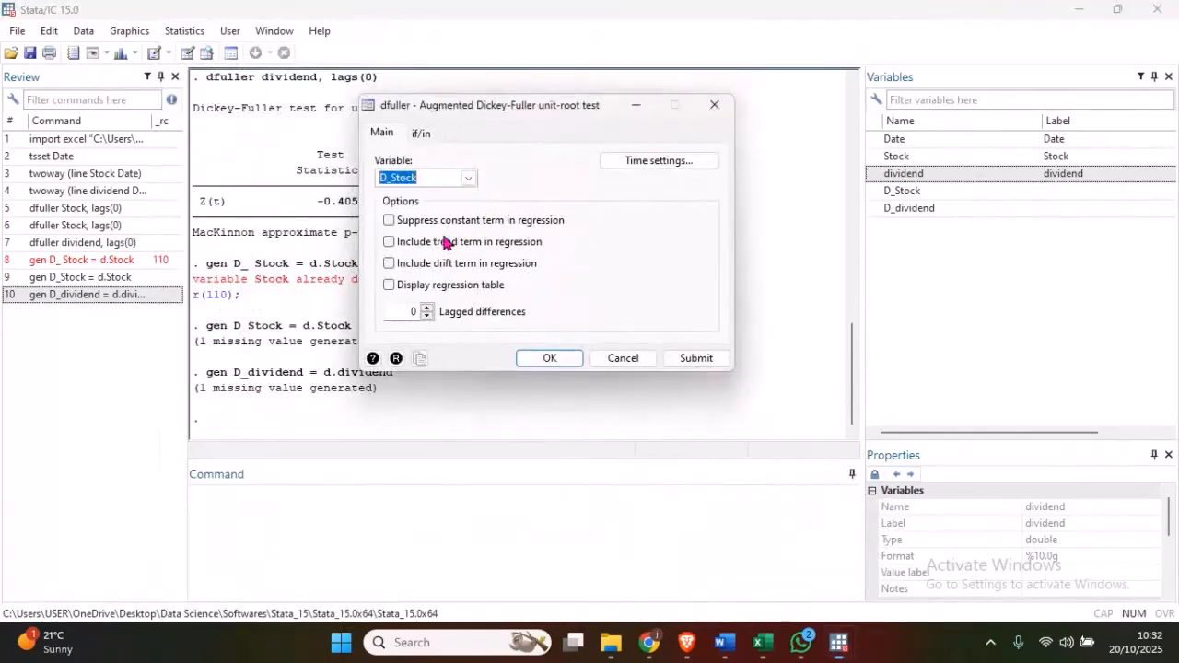
left_click(549, 358)
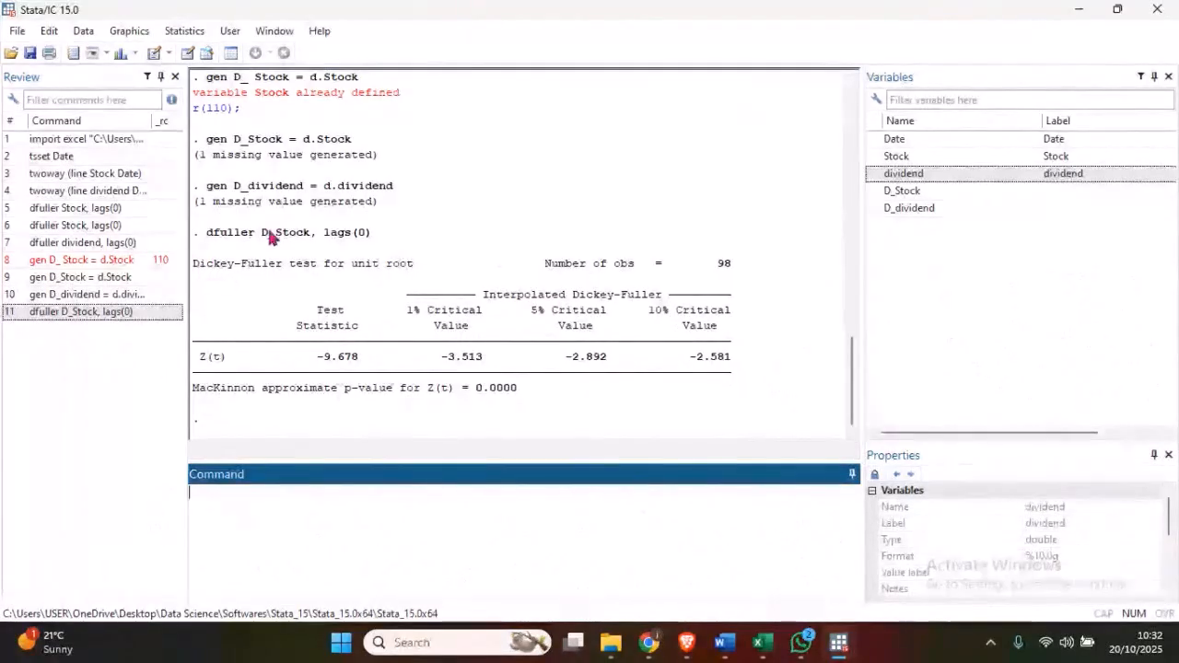
- Examine the MacKinnon approximate p-value in the D_Stock Dickey-Fuller results
left_click_drag(262, 235, 314, 240)
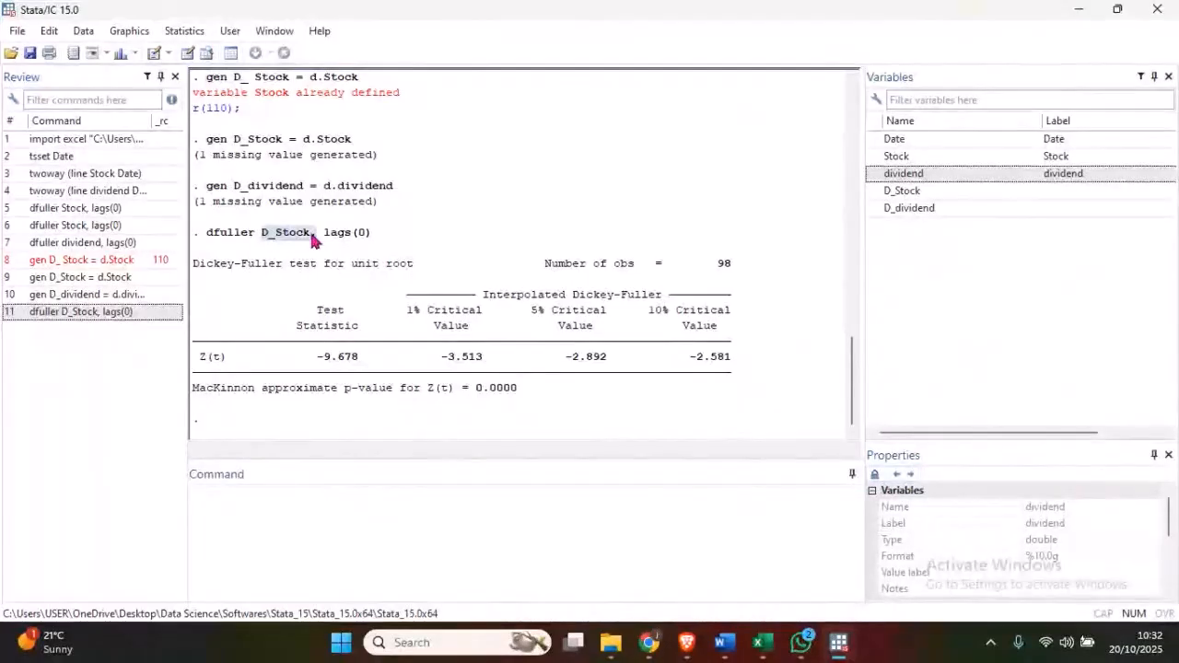
left_click_drag(473, 387, 519, 392)
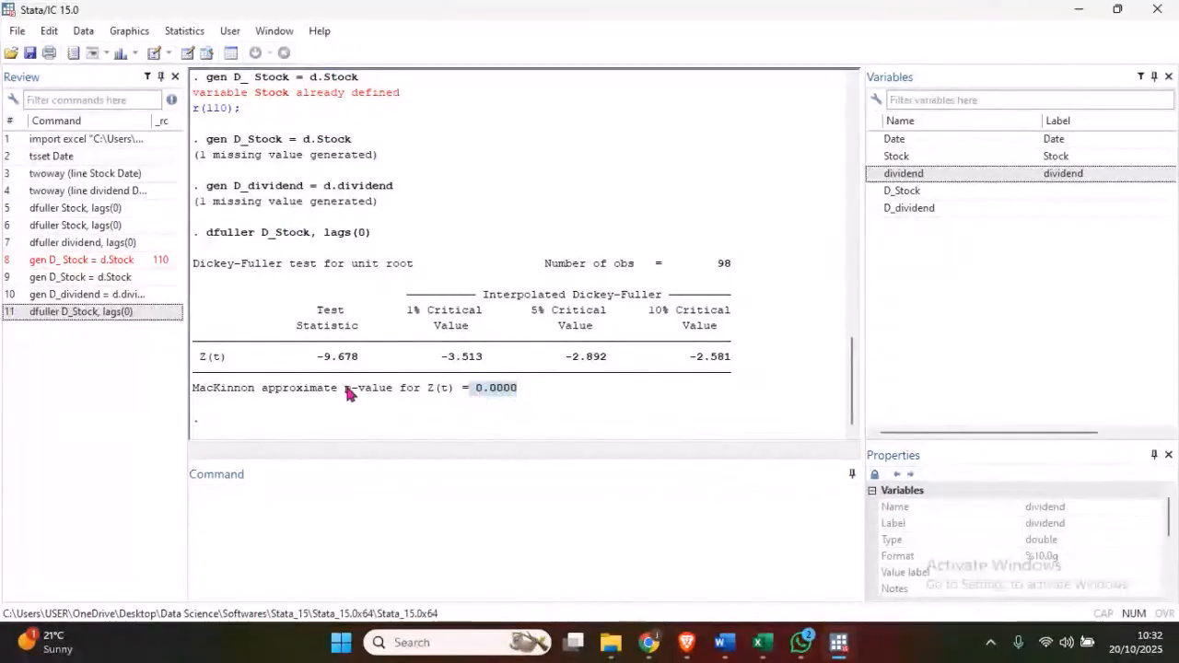
left_click_drag(346, 389, 517, 390)
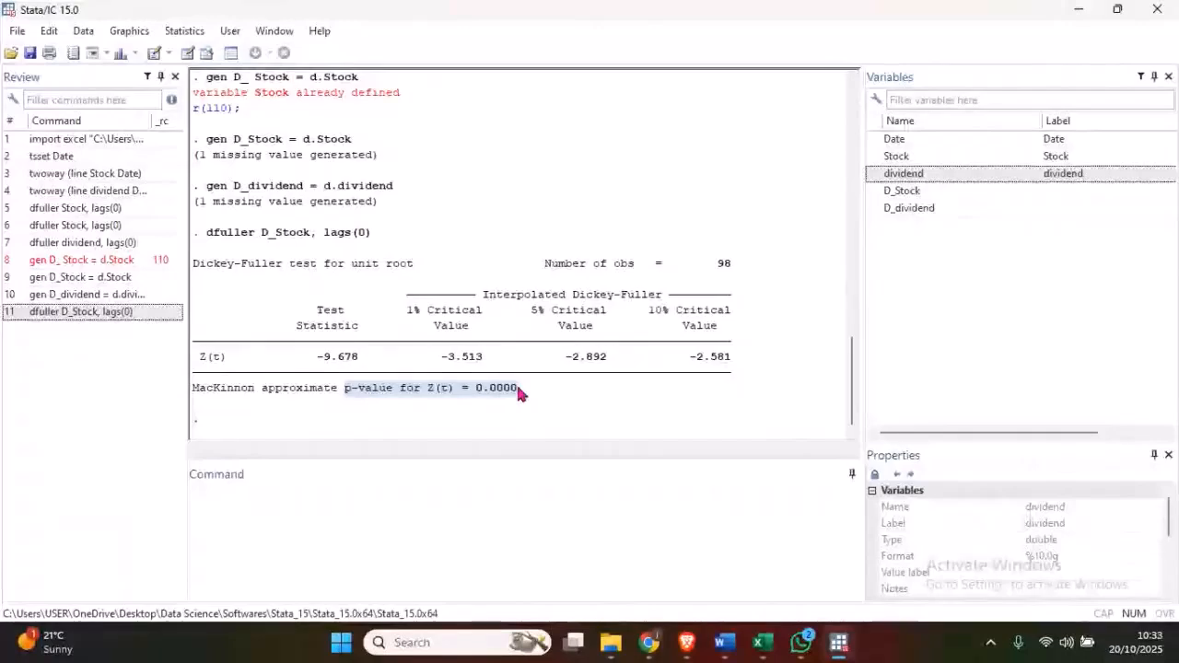
- Run the Augmented Dickey-Fuller unit-root test on D_dividend with 0 lagged differences
left_click(177, 35)
mouse_move(235, 210)
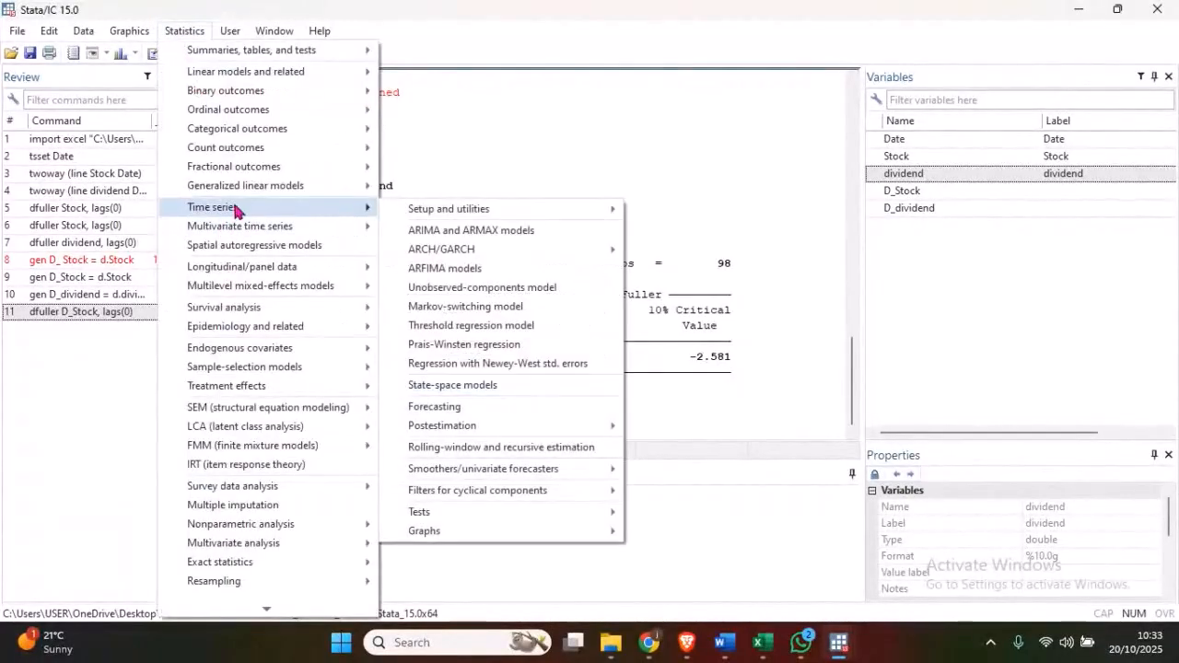
mouse_move(445, 518)
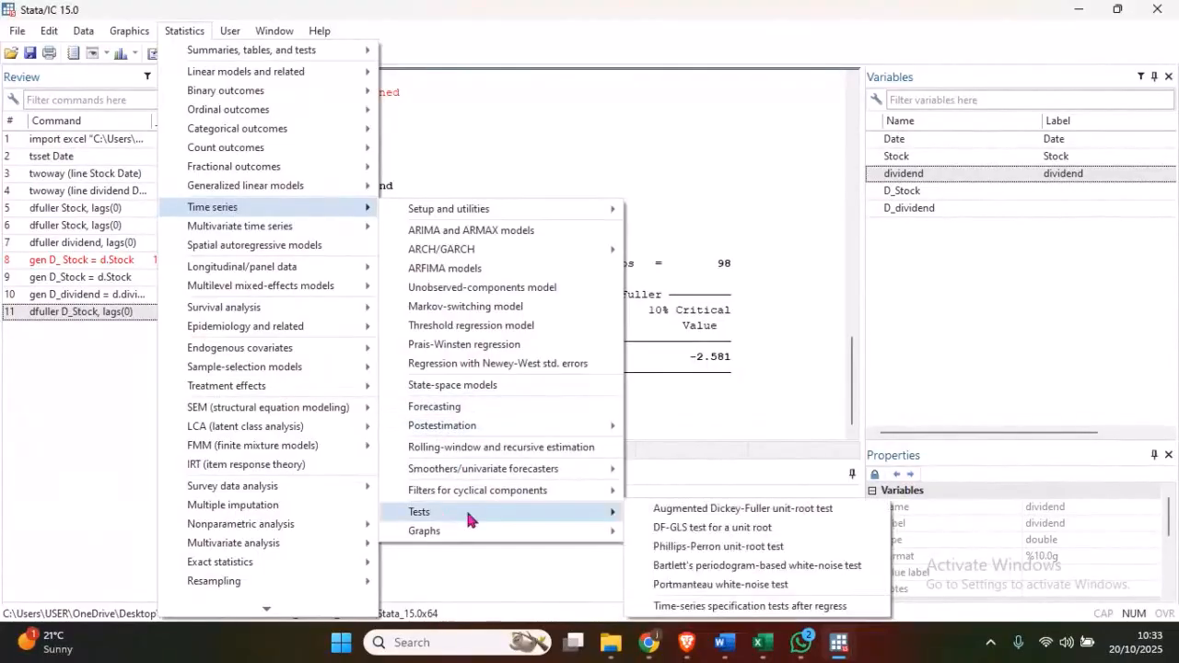
left_click(690, 511)
left_click(467, 180)
left_click(427, 251)
left_click(544, 358)
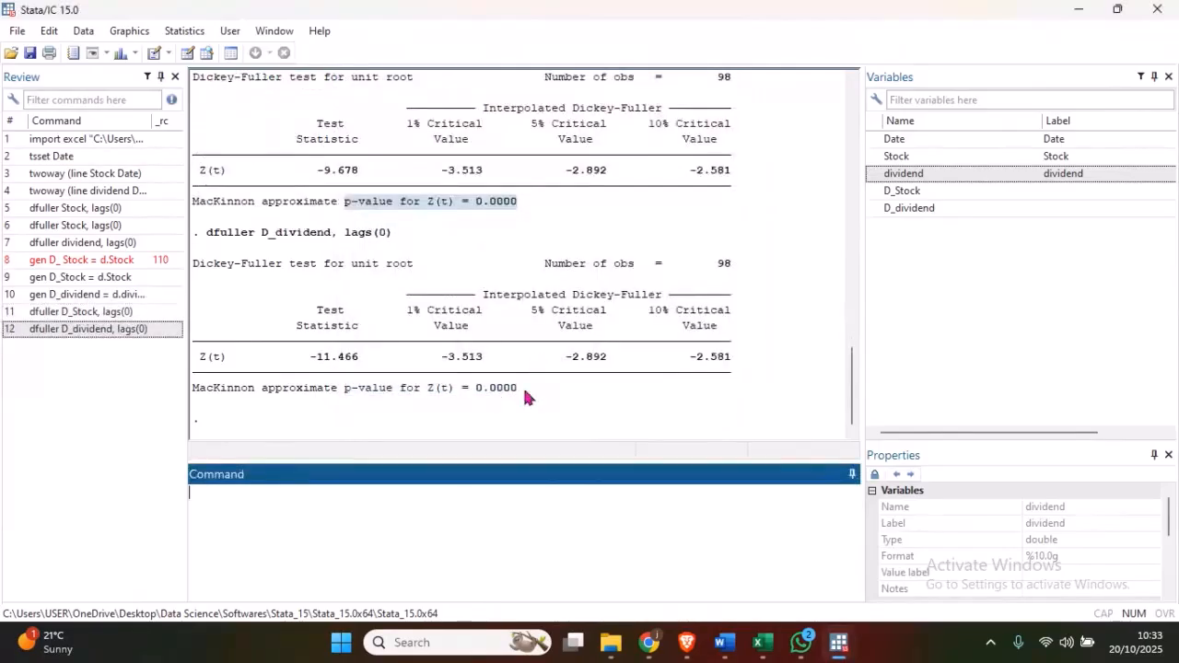
- Examine the tested variable and the MacKinnon approximate p-value in the D_dividend Dickey-Fuller results
left_click(524, 391)
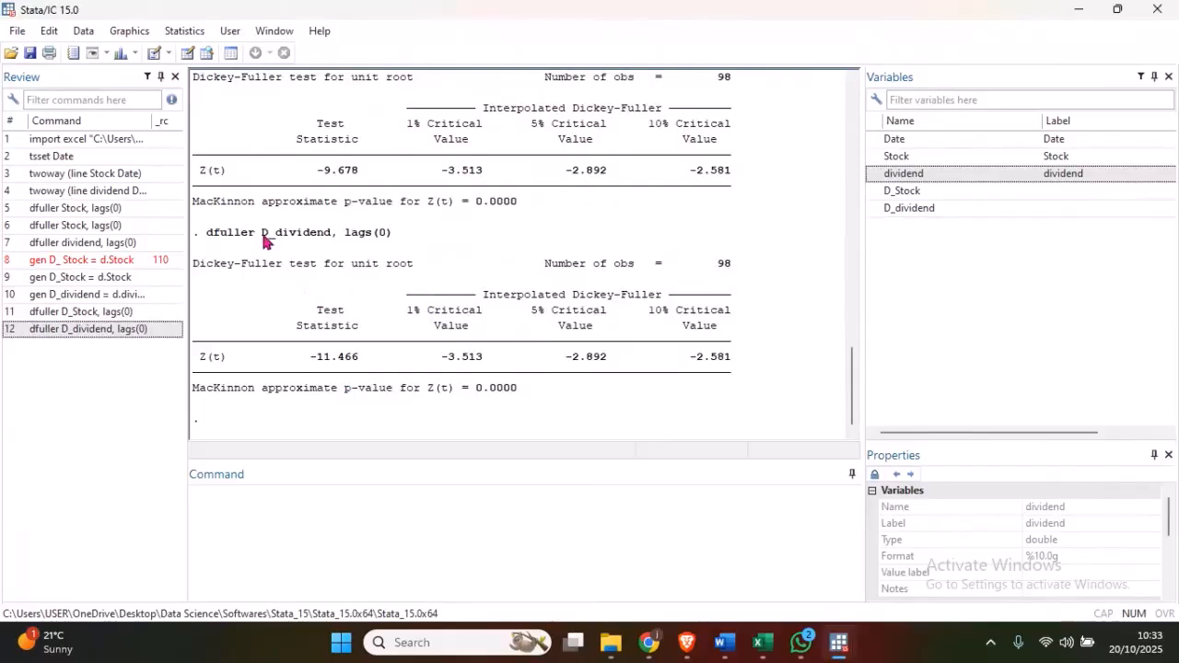
left_click_drag(263, 238, 341, 240)
left_click_drag(347, 390, 517, 399)
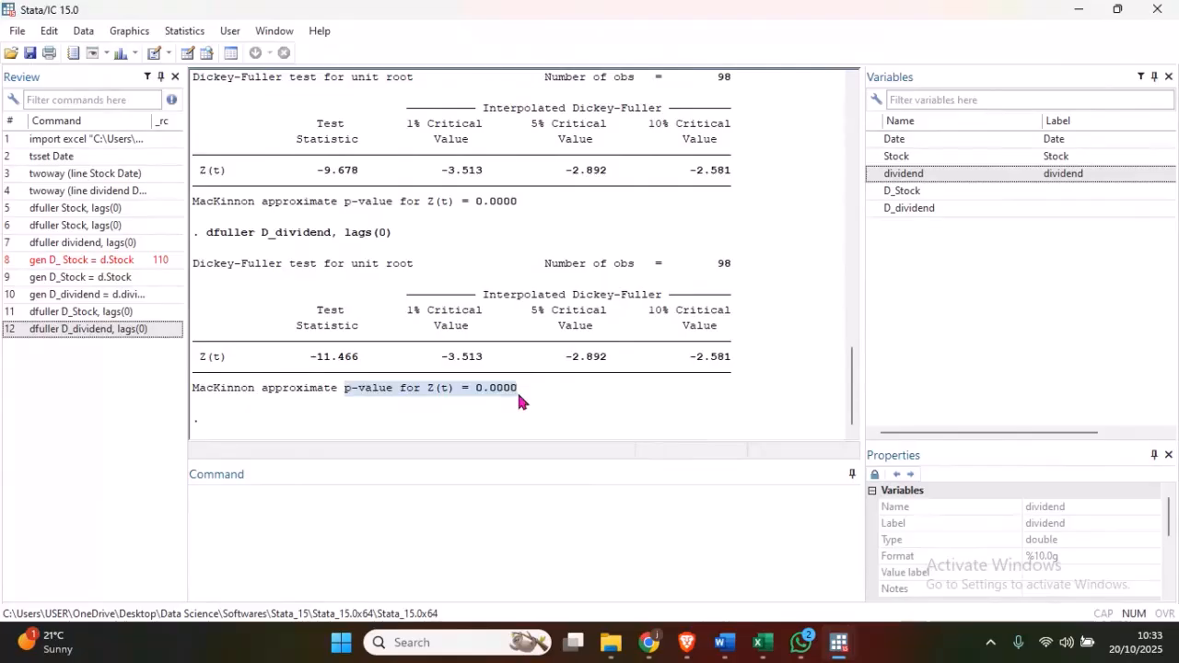
left_click(519, 397)
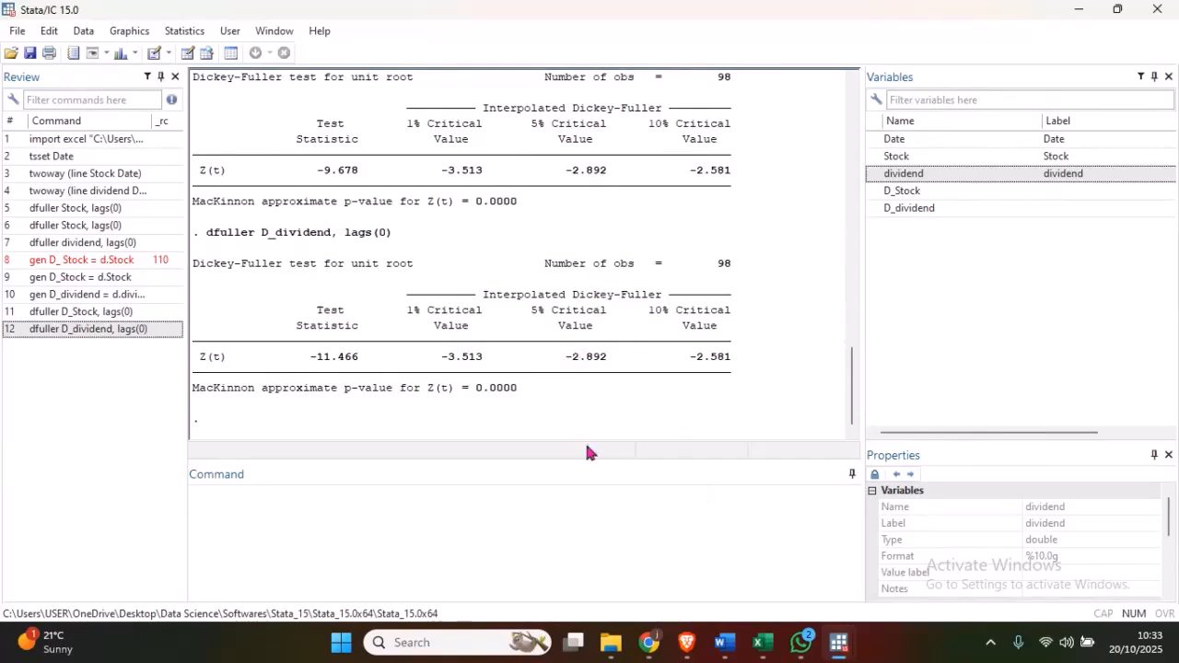
- Switch to the Word notes and review the Stata tutorial guidelines for the STEP 3 regression and STEP 4 residual test
left_click(728, 643)
scroll(439, 313, "down", 2)
left_click_drag(1175, 304, 1176, 482)
scroll(450, 289, "down", 1)
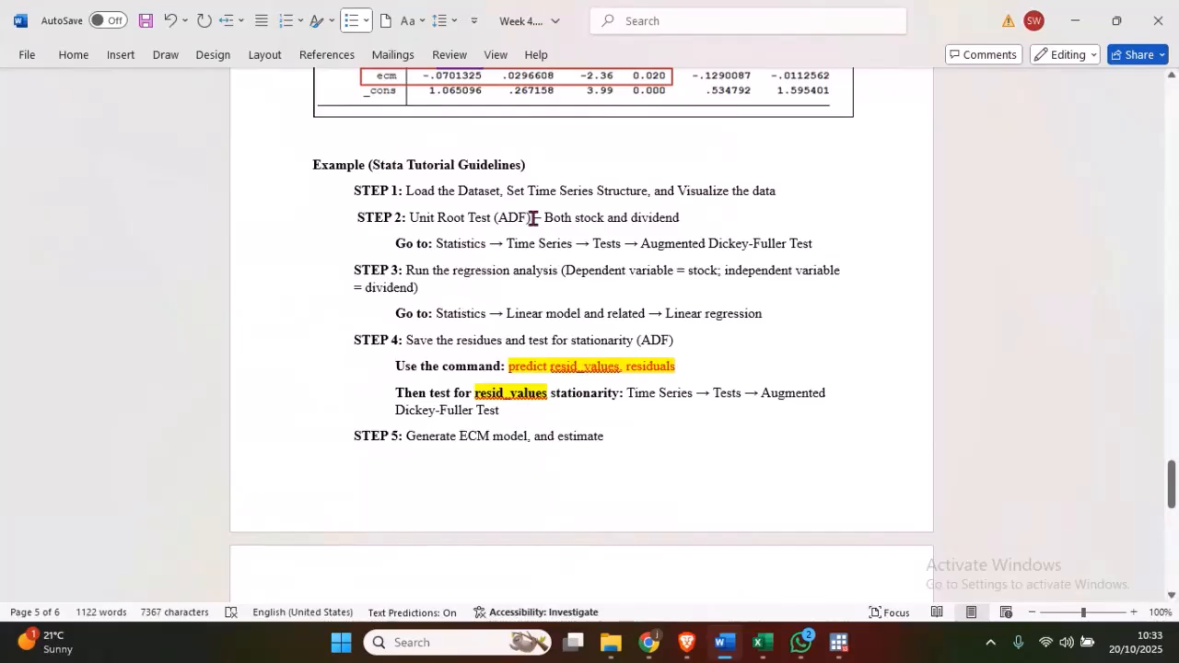
scroll(397, 244, "down", 1)
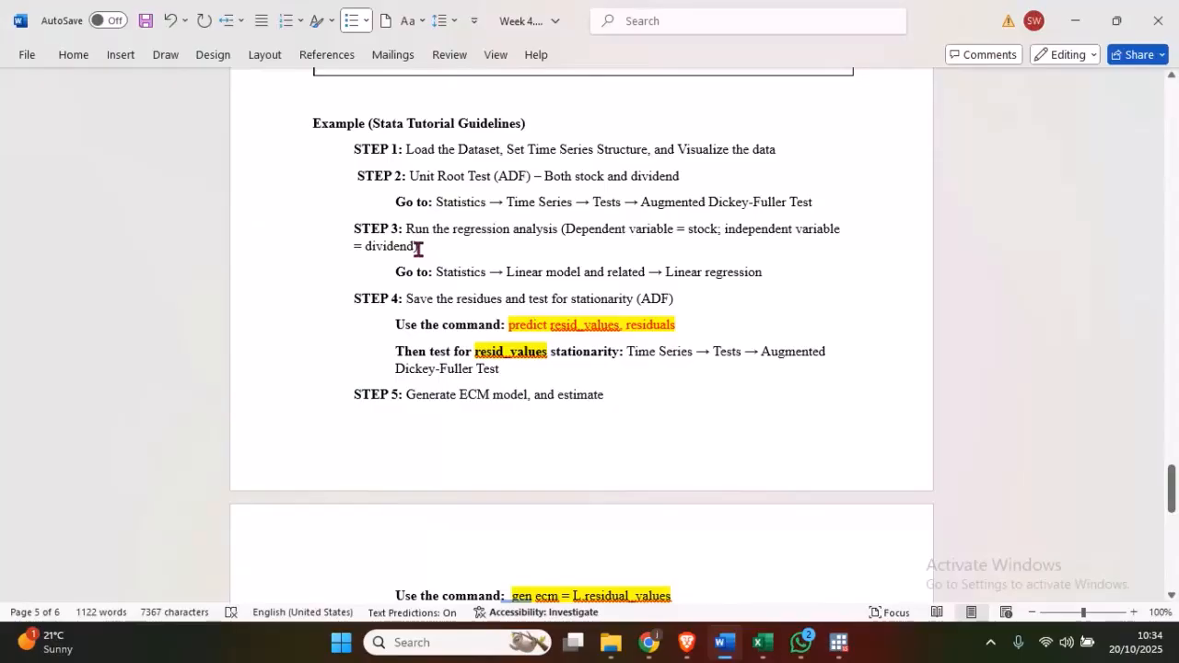
scroll(486, 251, "down", 1)
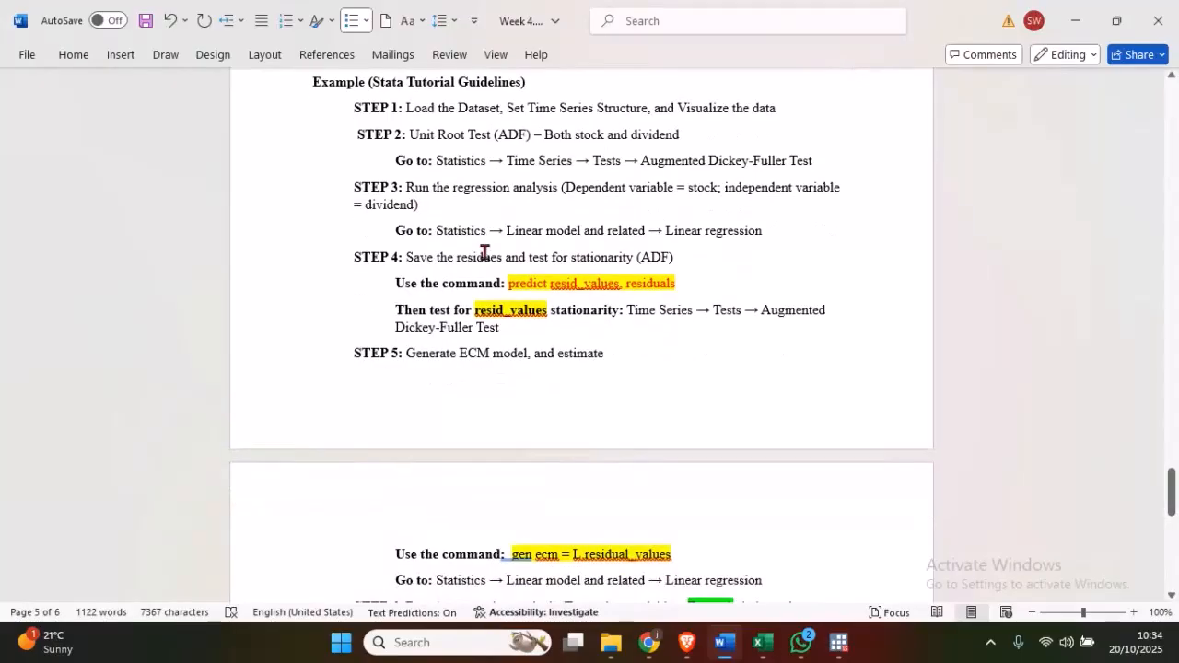
left_click_drag(403, 230, 737, 241)
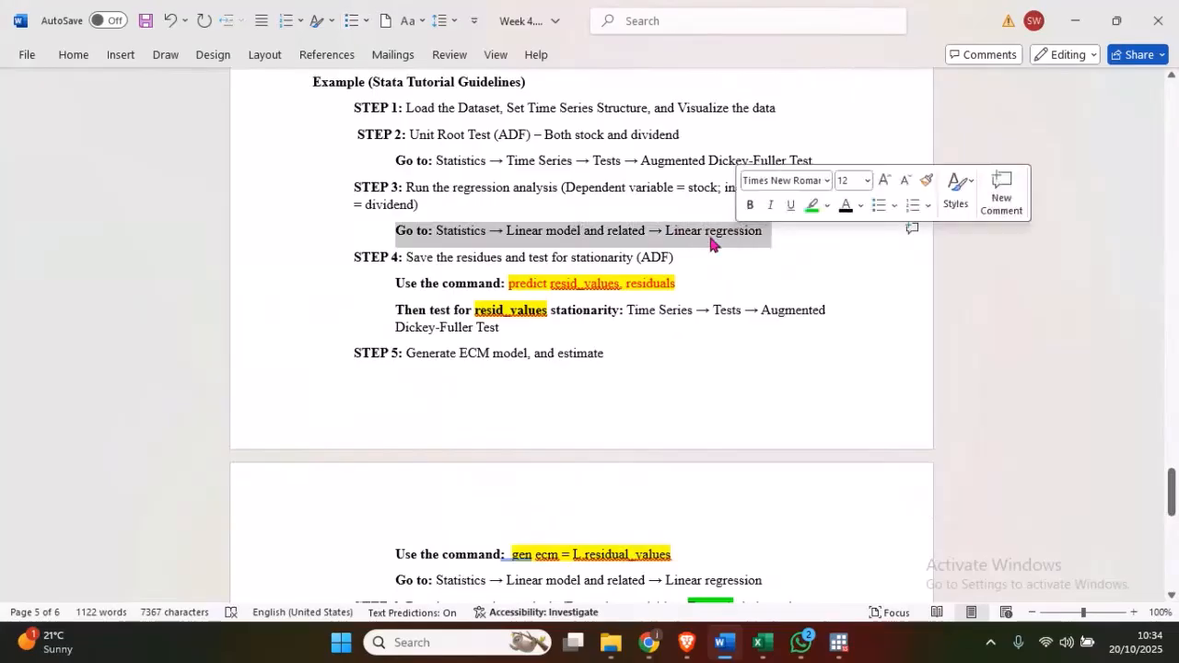
left_click(595, 231)
left_click(706, 230)
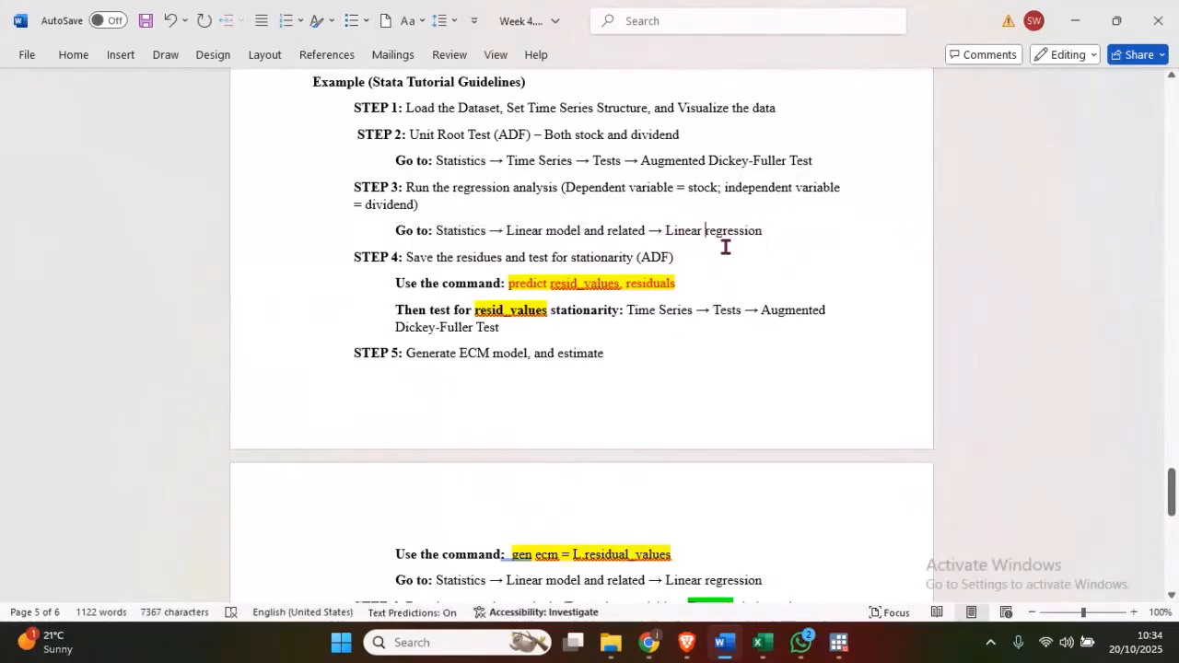
scroll(568, 222, "down", 1)
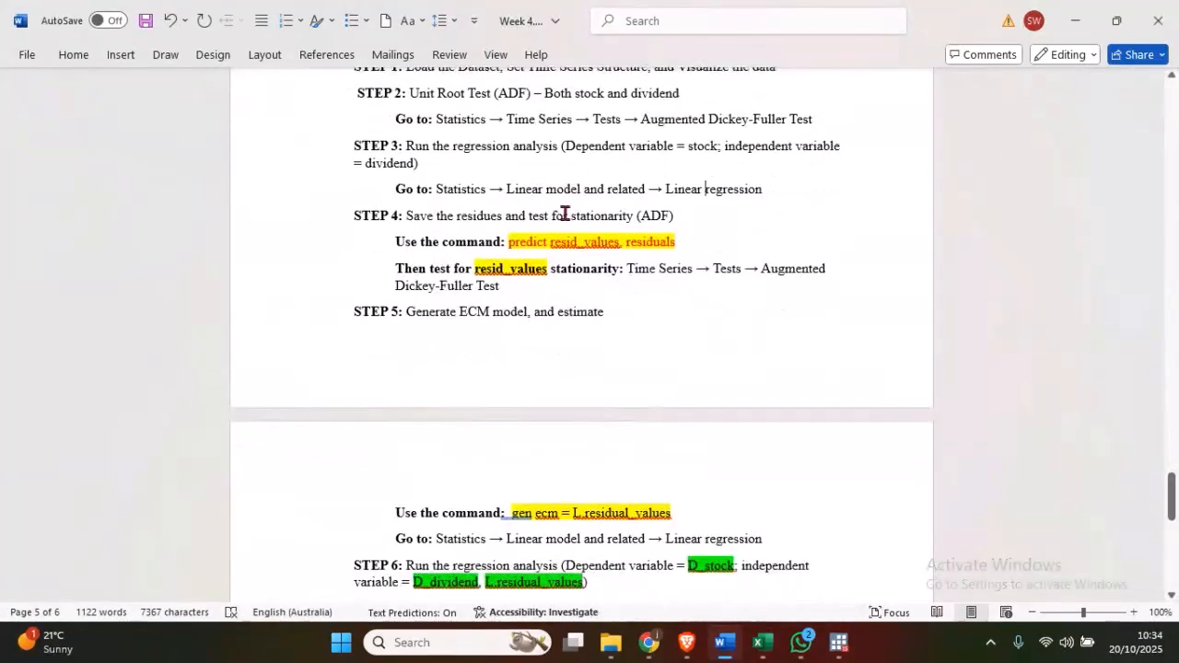
mouse_move(839, 642)
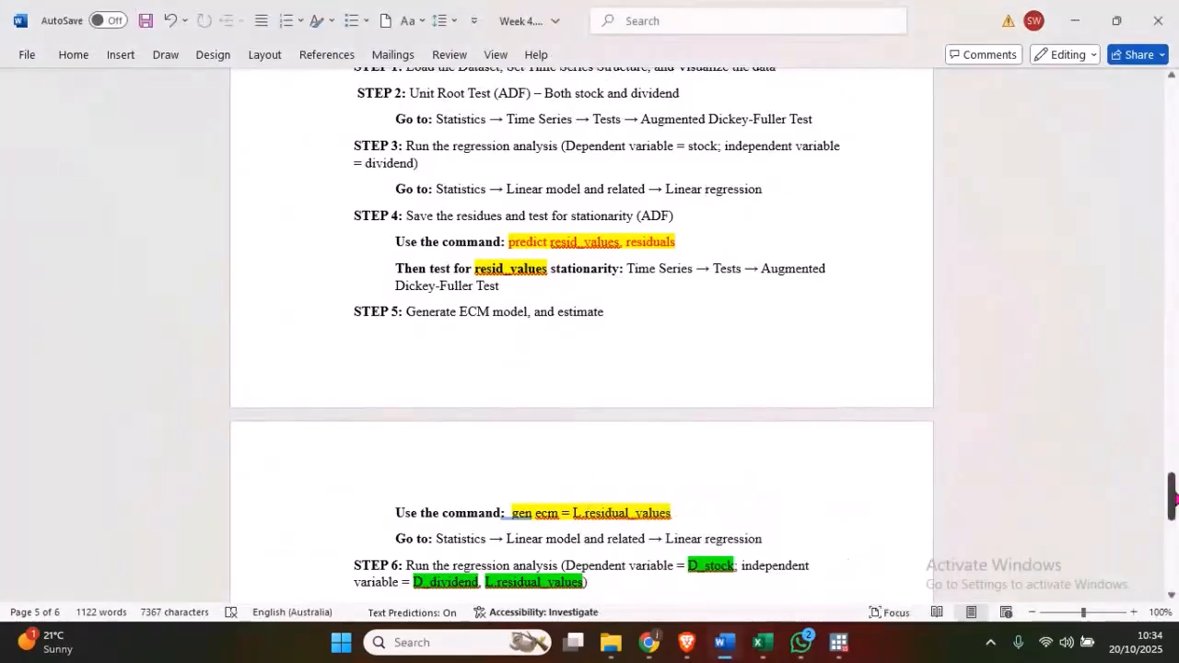
- Review Step 2 of the notes on estimating the long-run relationship, including the regression equation and its residual term
left_click_drag(1172, 498, 1165, 327)
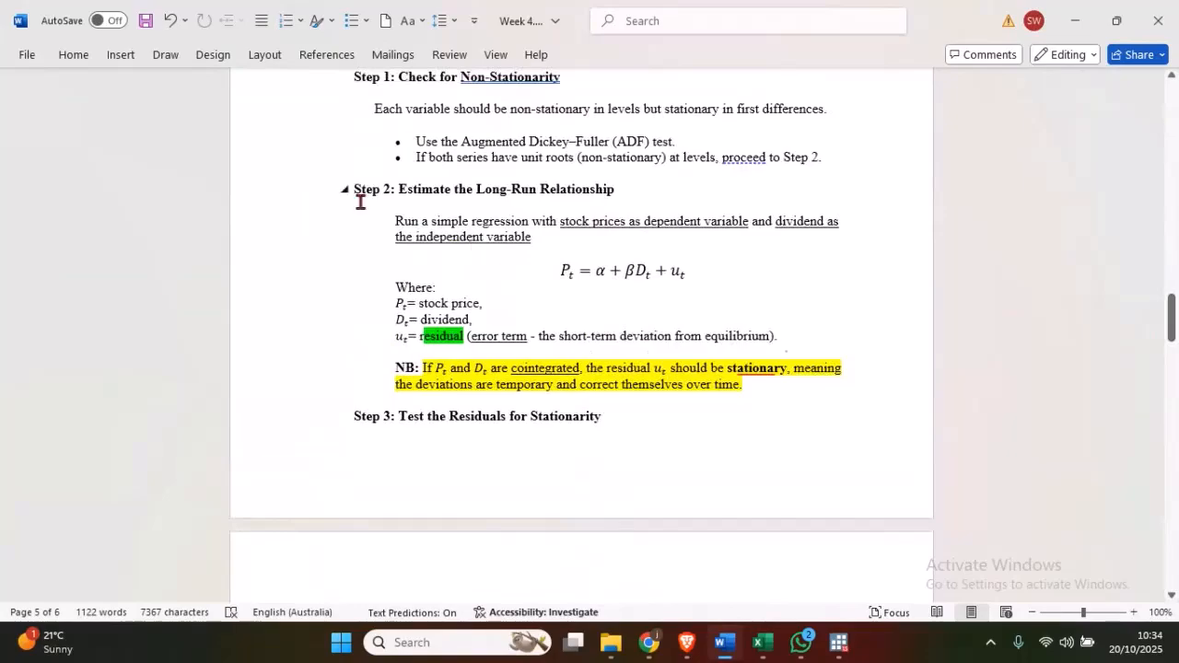
left_click_drag(355, 190, 584, 189)
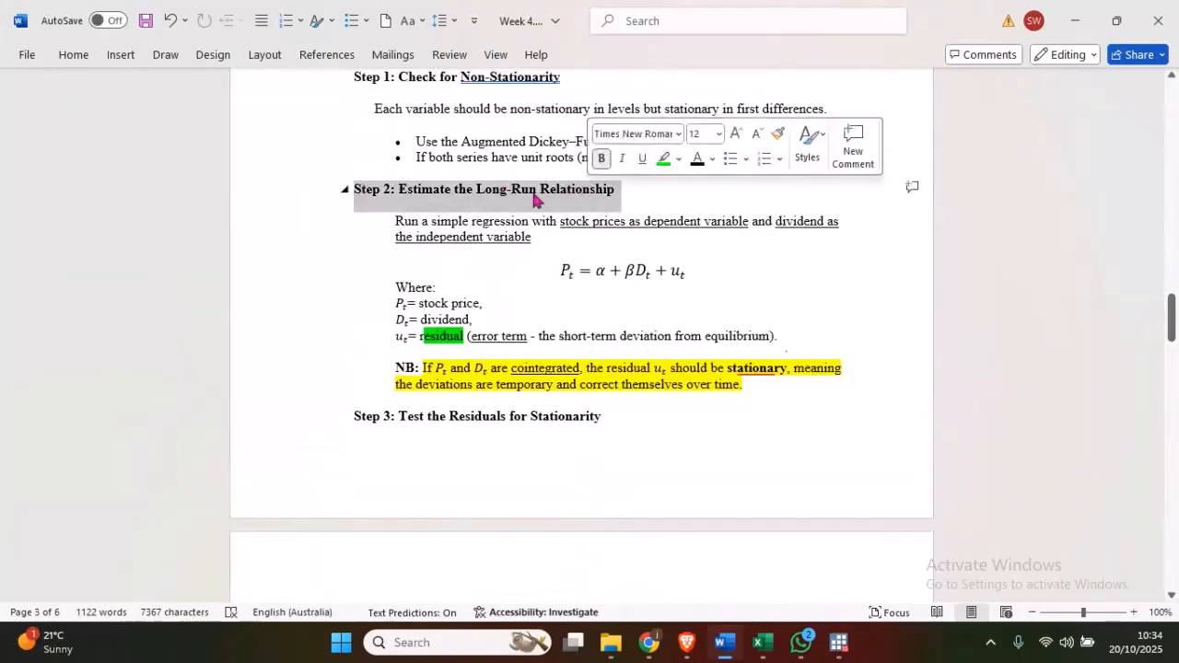
left_click(492, 192)
left_click_drag(394, 221, 545, 221)
left_click(572, 267)
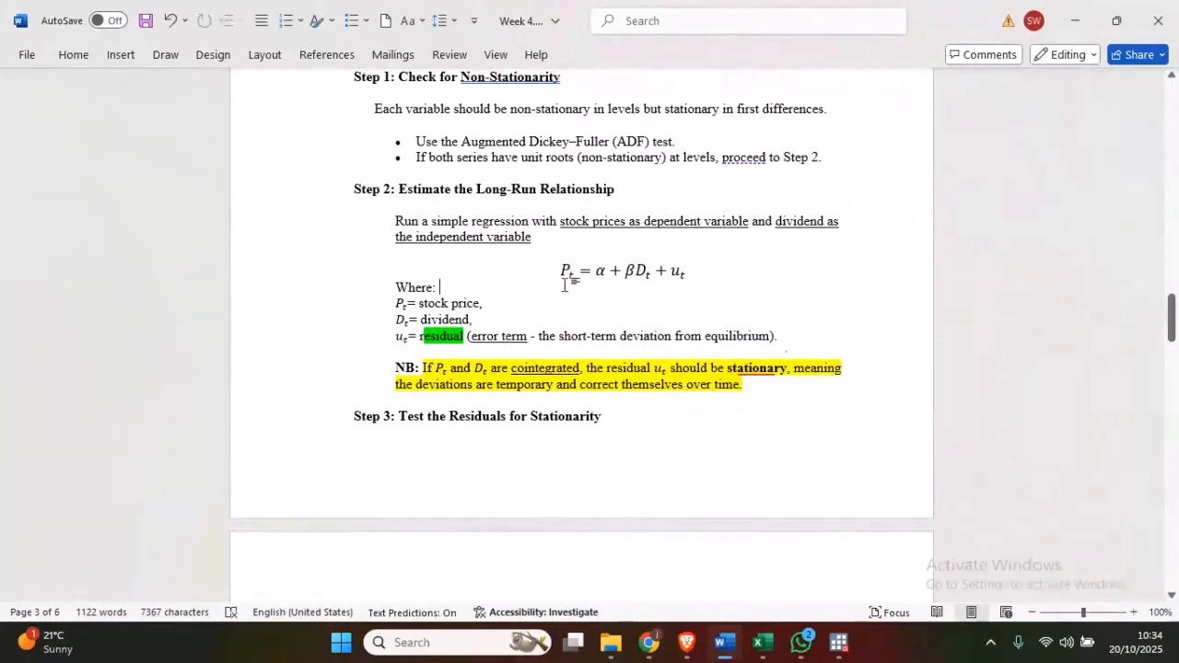
left_click(675, 274, "shift")
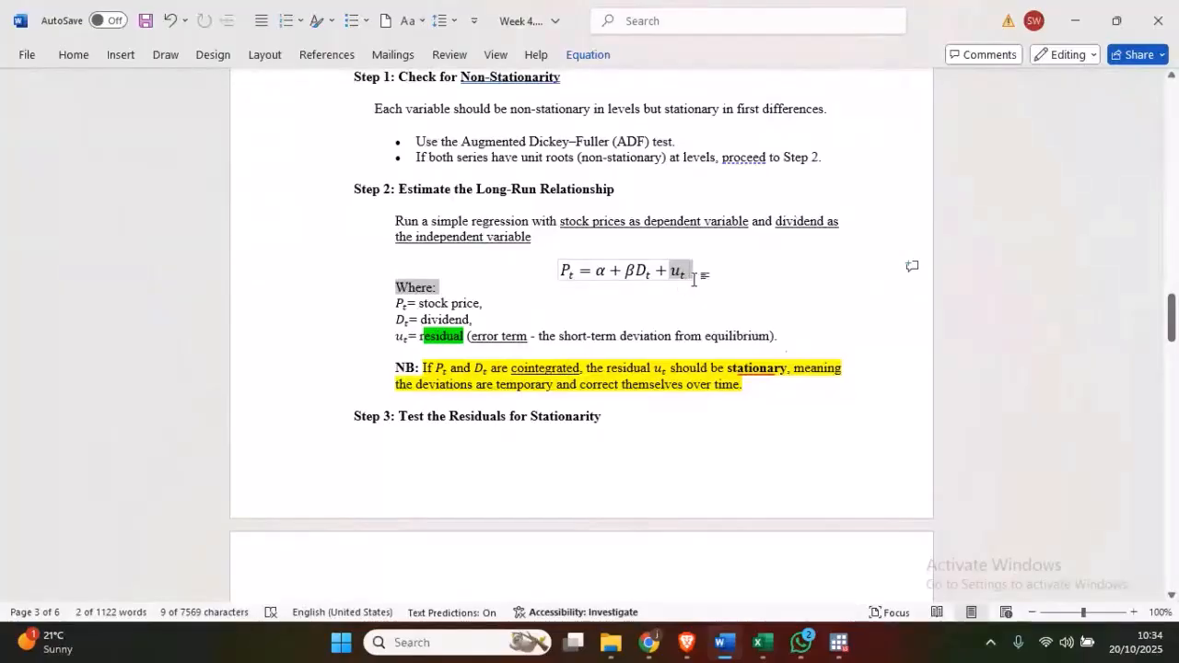
- Switch to Stata and run a linear regression with Stock as the dependent variable and dividend as the independent variable
left_click(839, 642)
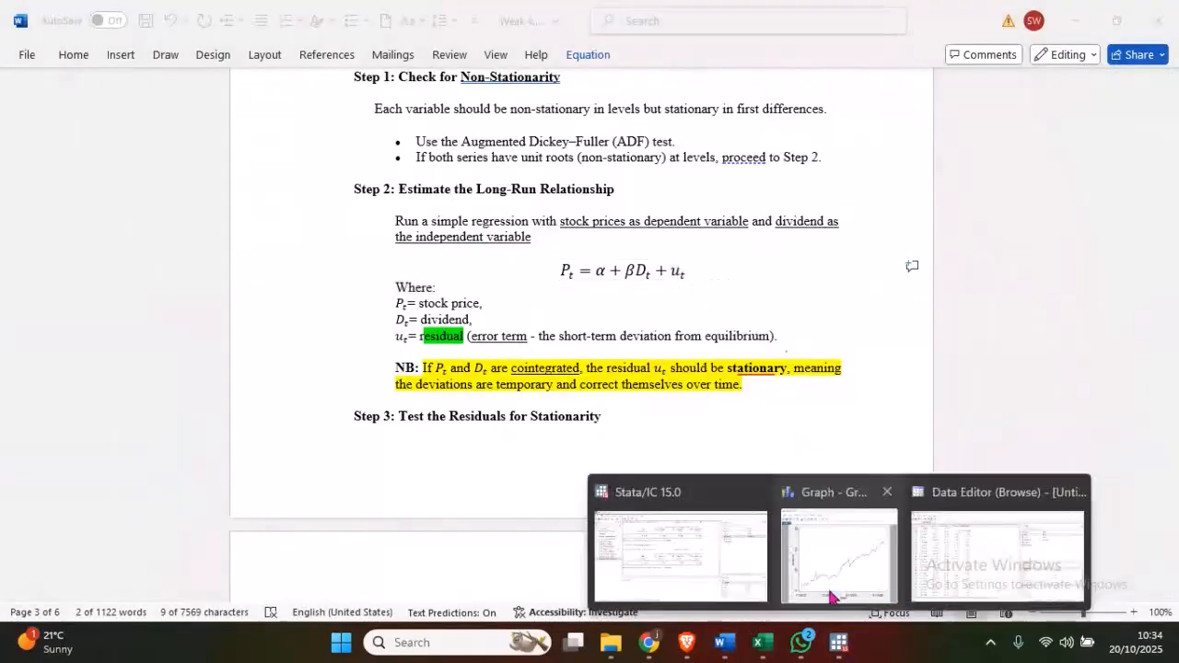
left_click(682, 553)
left_click(184, 30)
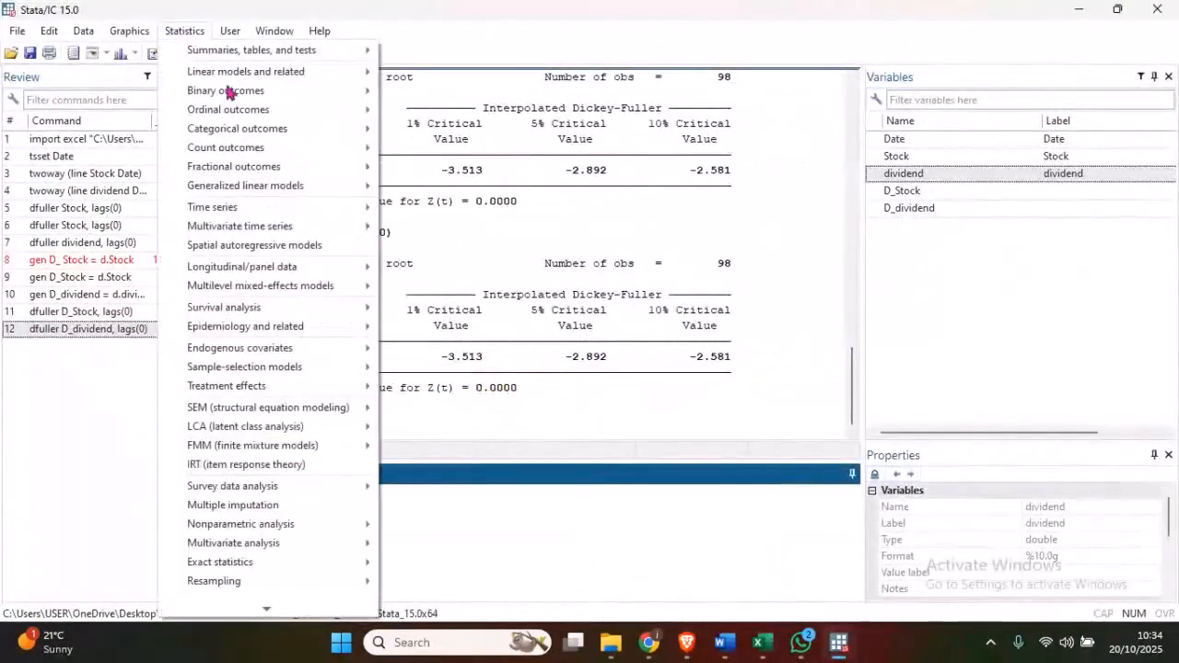
mouse_move(270, 74)
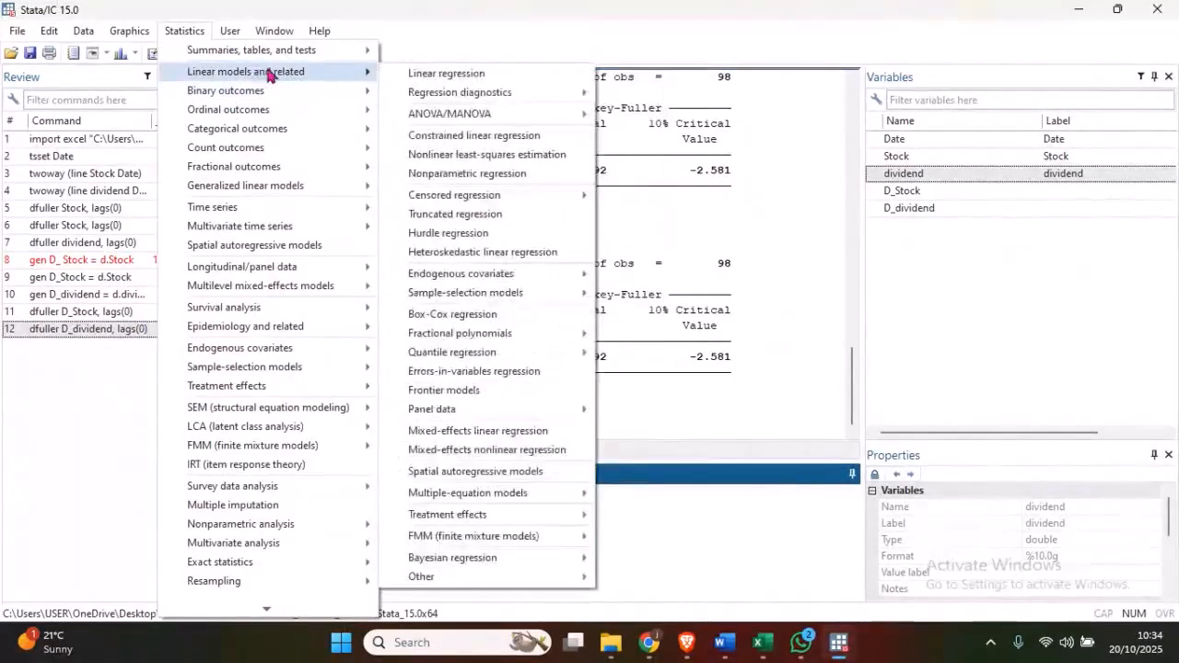
left_click(406, 73)
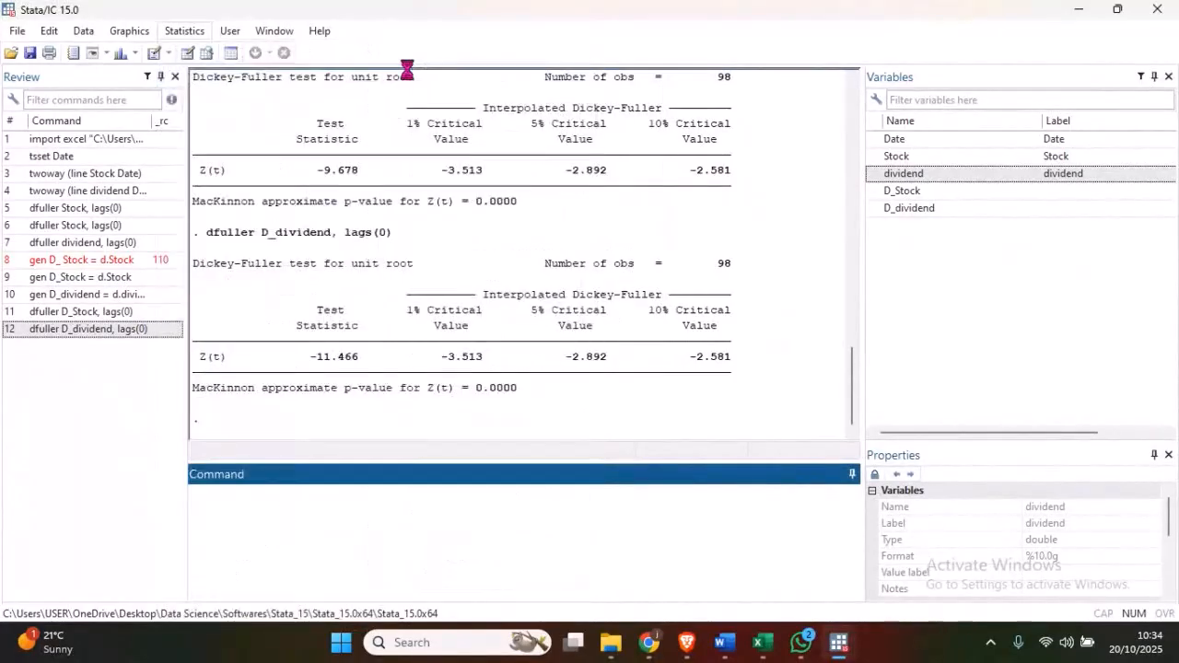
left_click(471, 200)
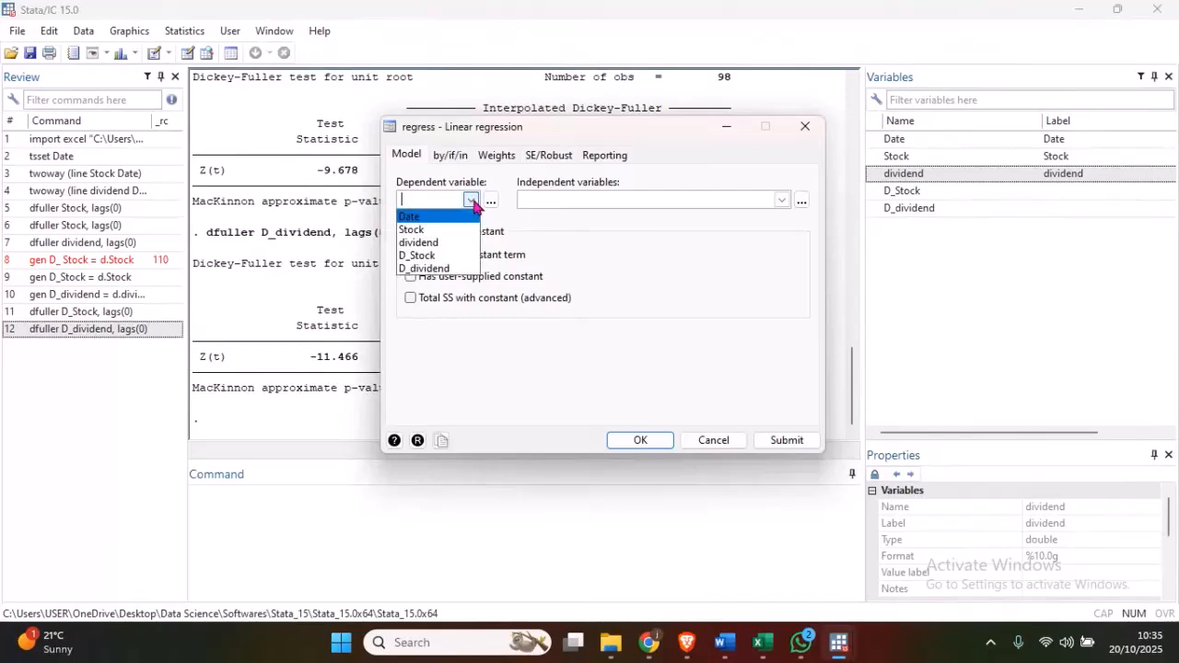
left_click(414, 230)
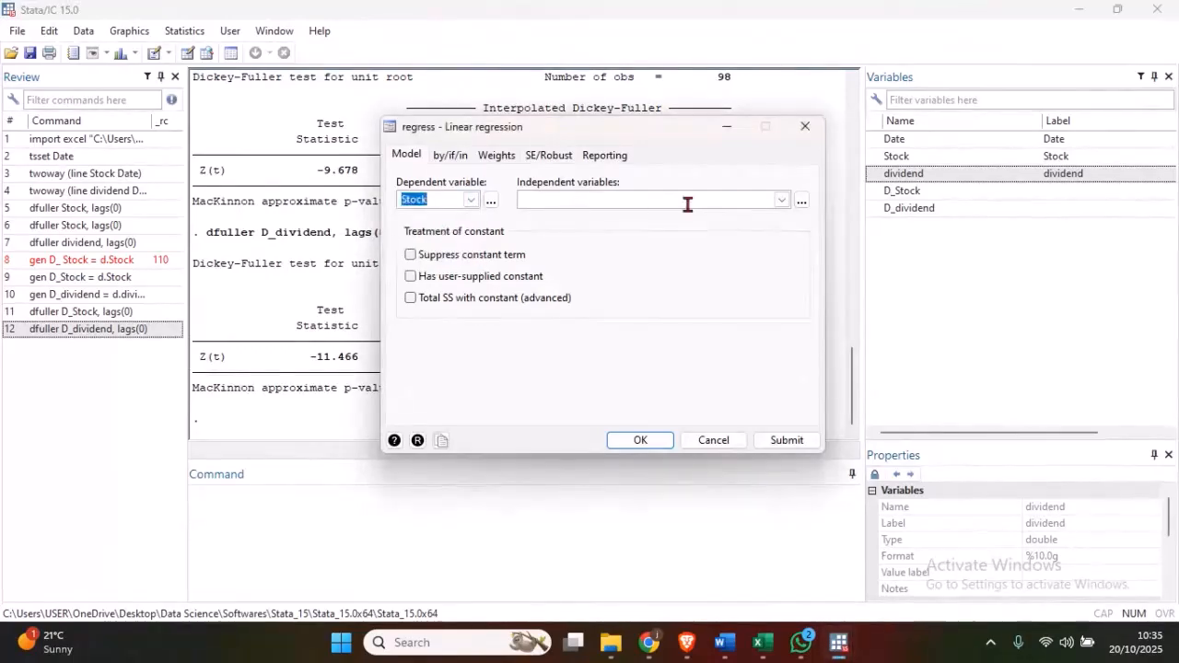
left_click(782, 200)
left_click(551, 244)
left_click(577, 342)
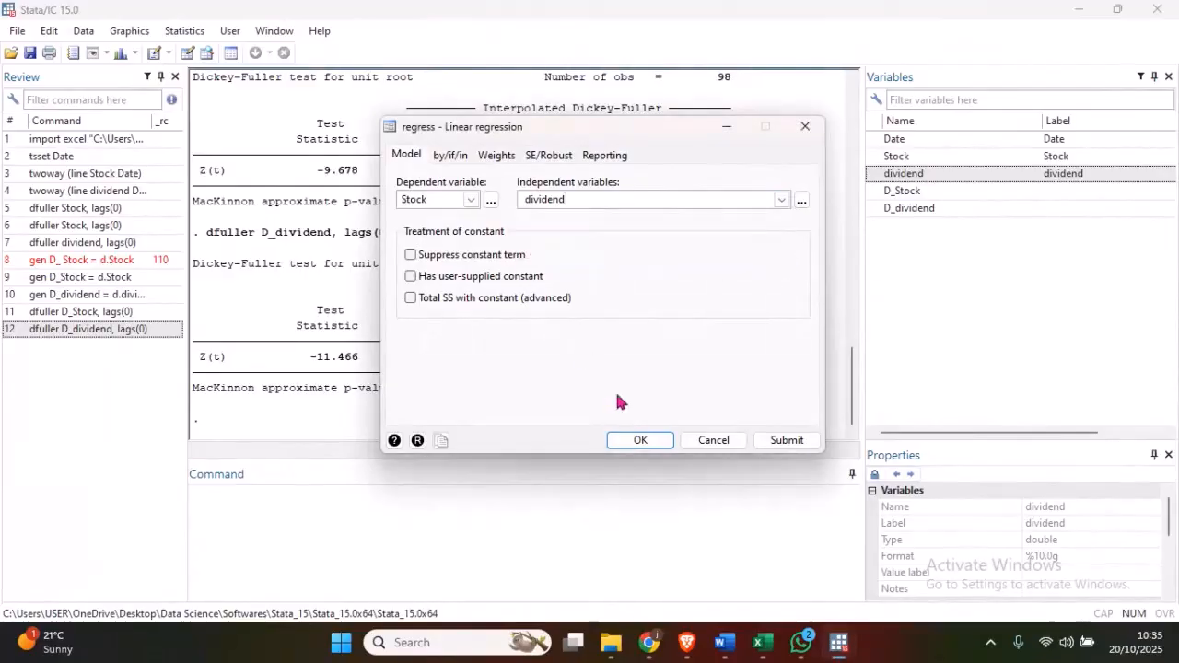
left_click(640, 440)
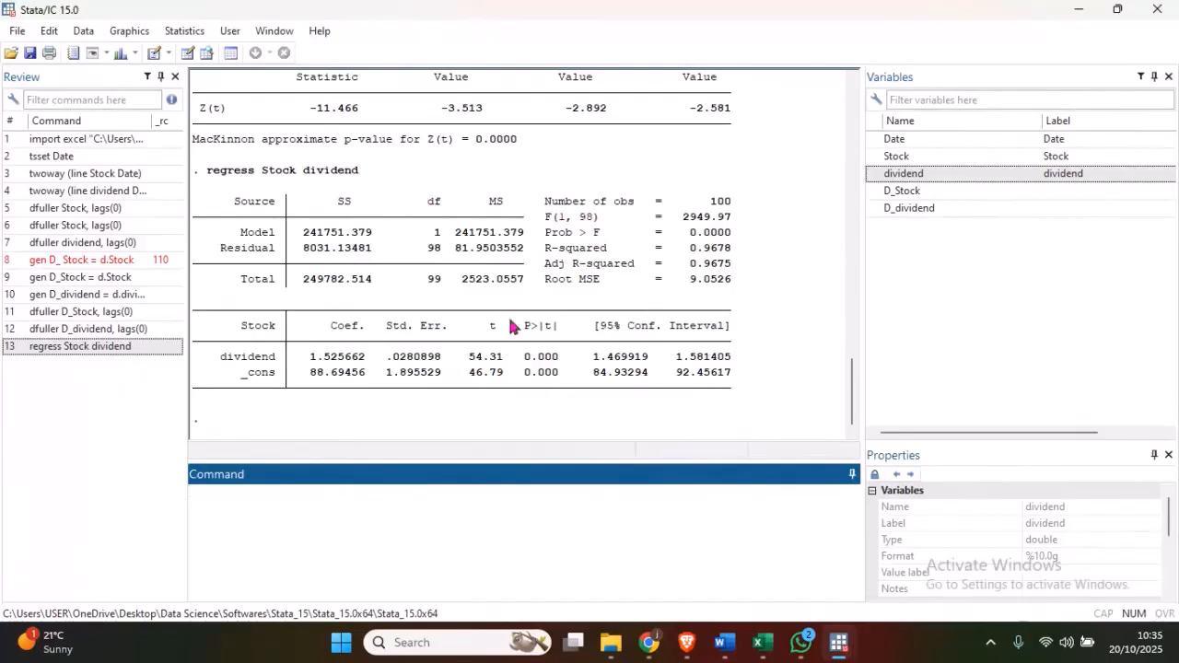
- Switch to the Word notes and insert "(error terms)" after "residues" in STEP 4 of the tutorial guidelines
left_click(724, 642)
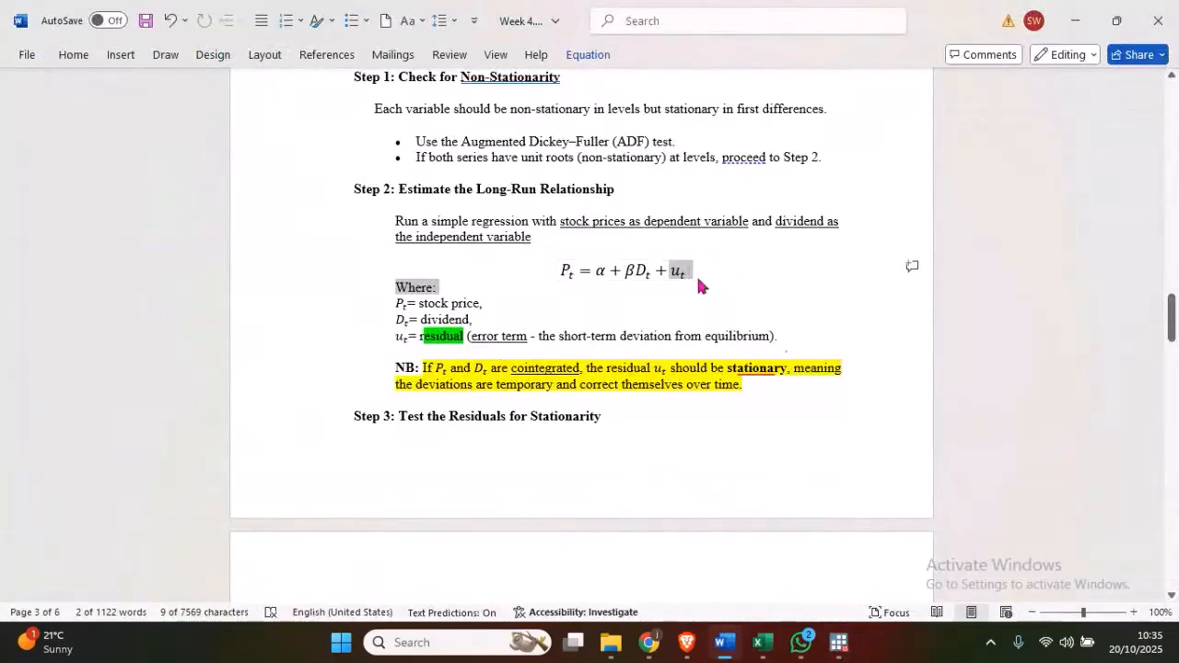
left_click_drag(1175, 318, 1175, 498)
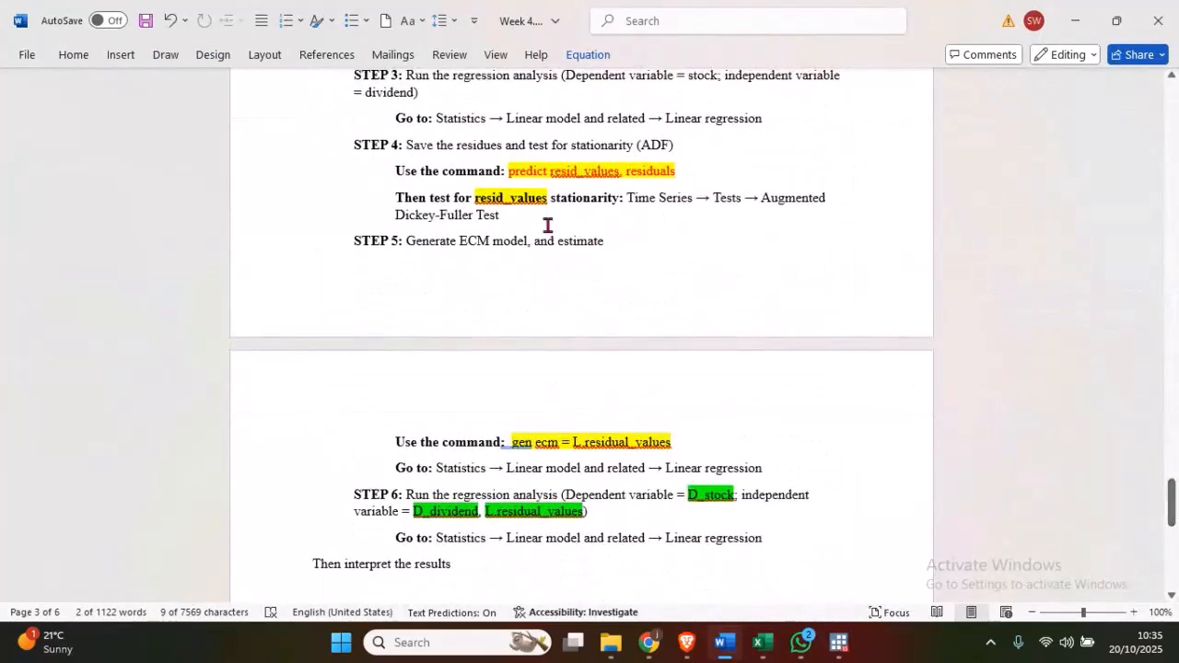
scroll(535, 221, "up", 1)
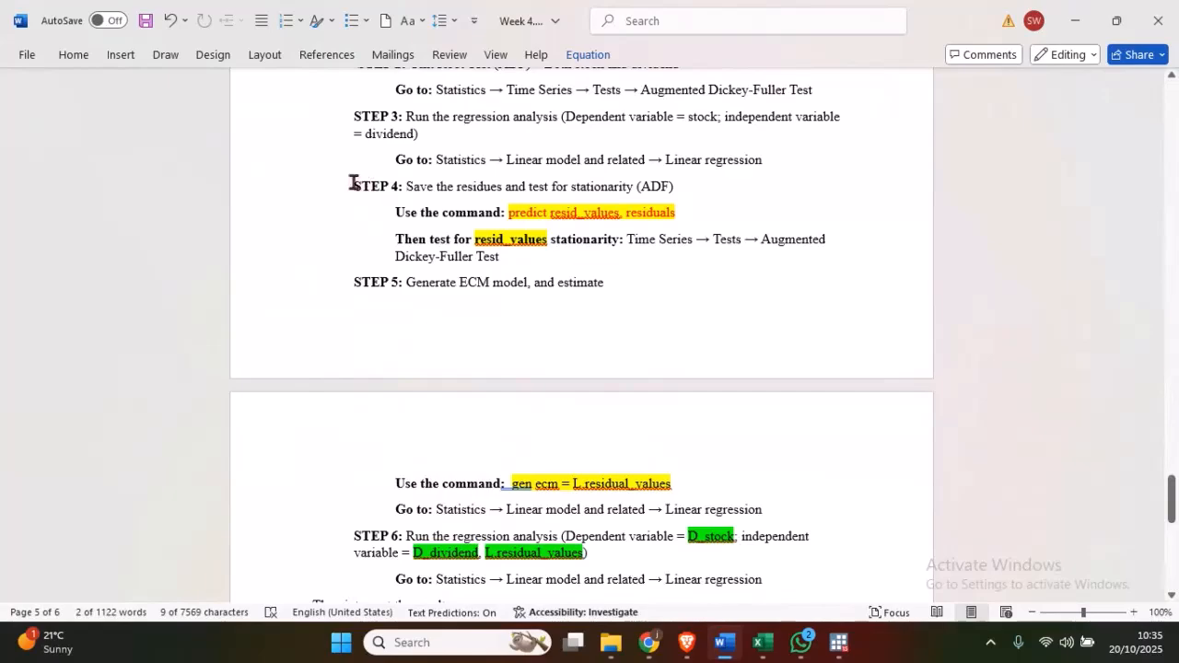
left_click(502, 188)
type("(")
type("error")
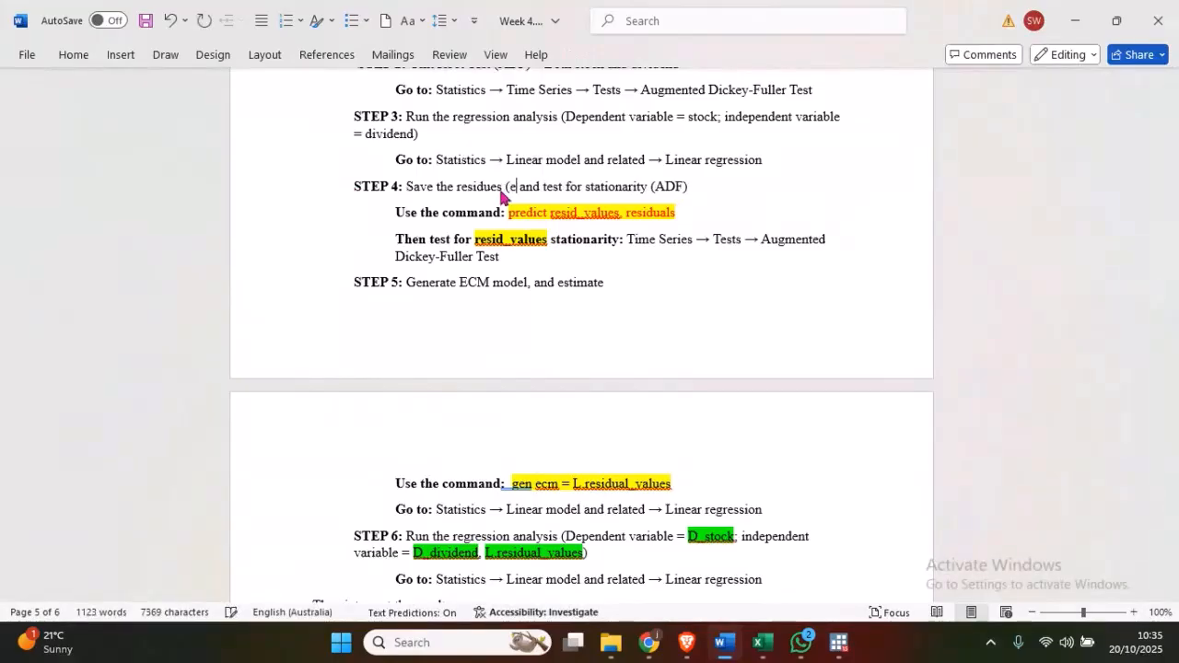
type(" terma0")
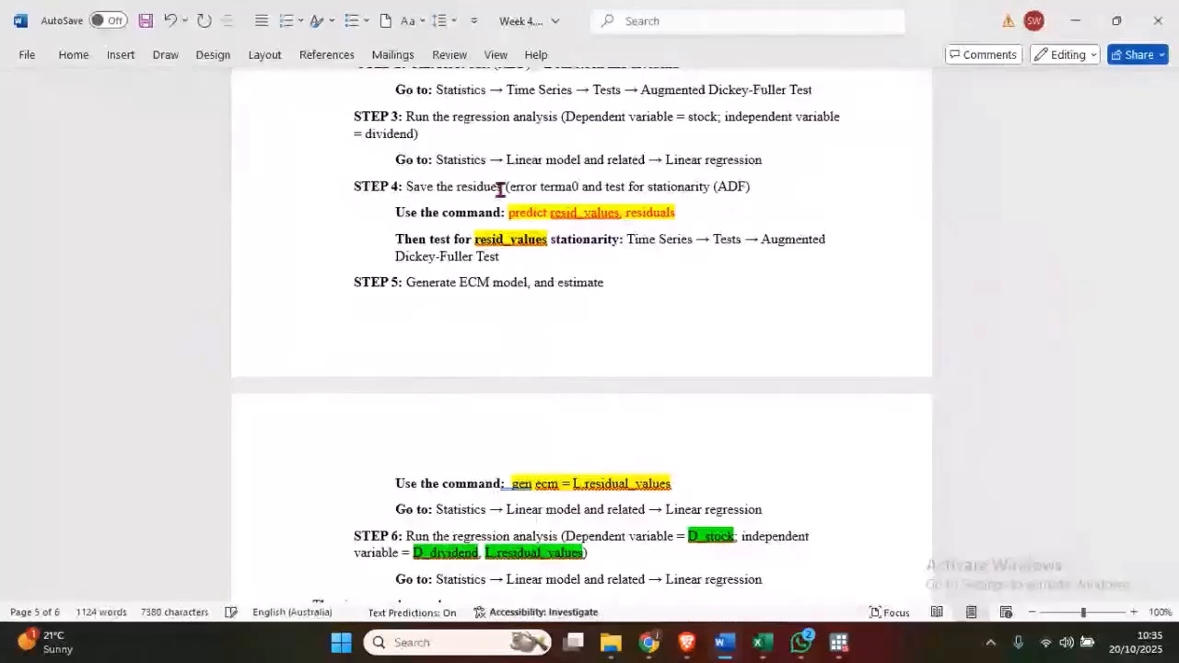
key("BackSpace")
key("BackSpace")
type("s)")
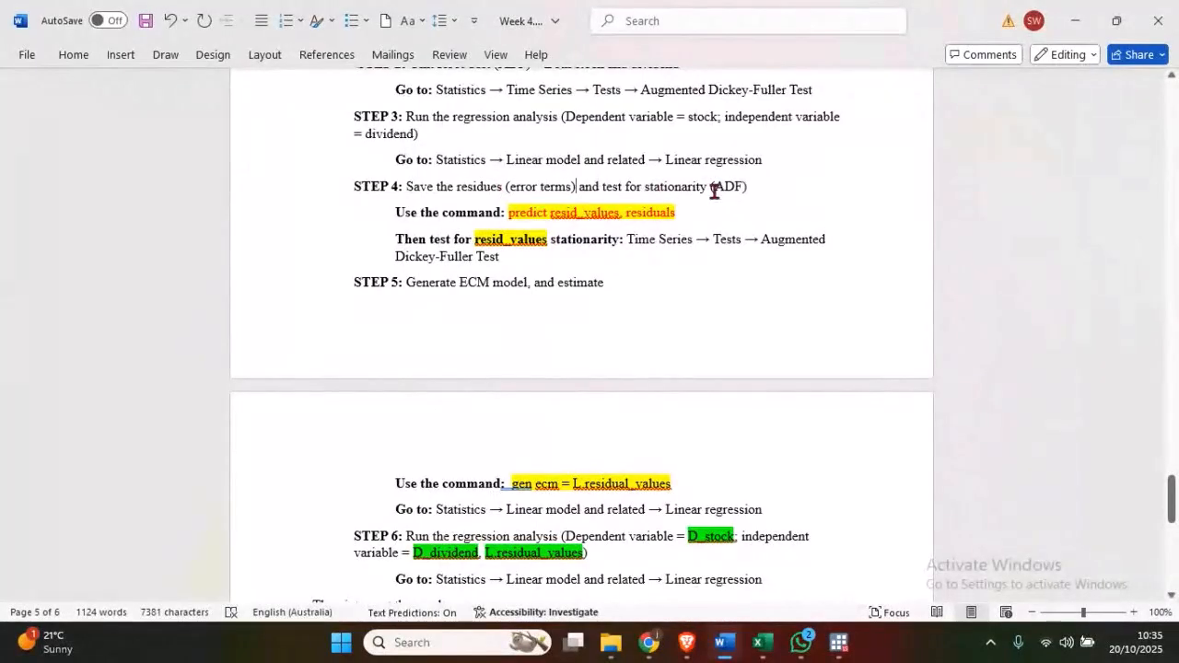
- Copy the command "predict resid_values, residuals" from STEP 4 of the notes into Stata's command line
left_click_drag(678, 214, 515, 215)
key("ctrl+c")
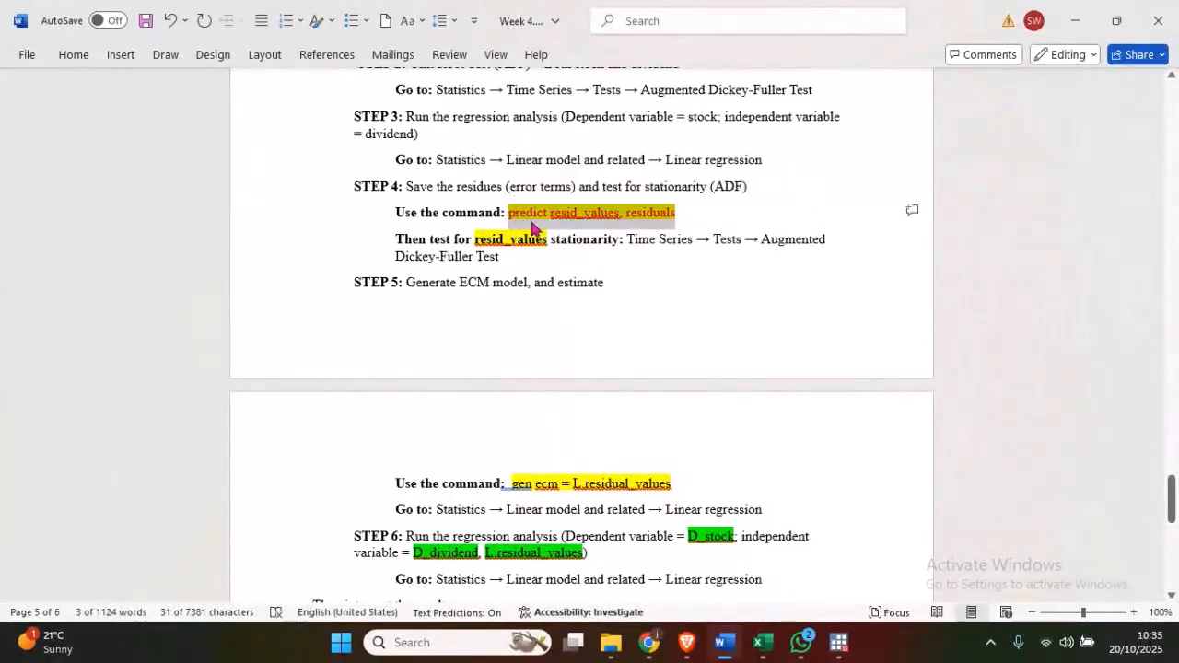
left_click(649, 213)
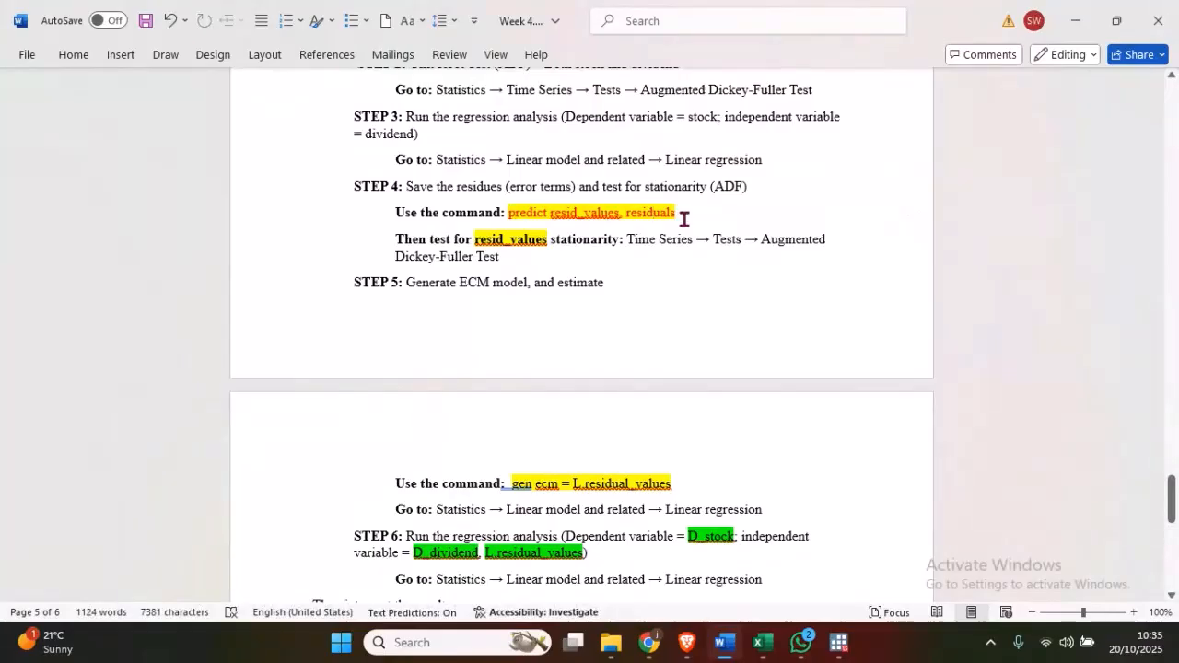
double_click(476, 241)
mouse_move(838, 642)
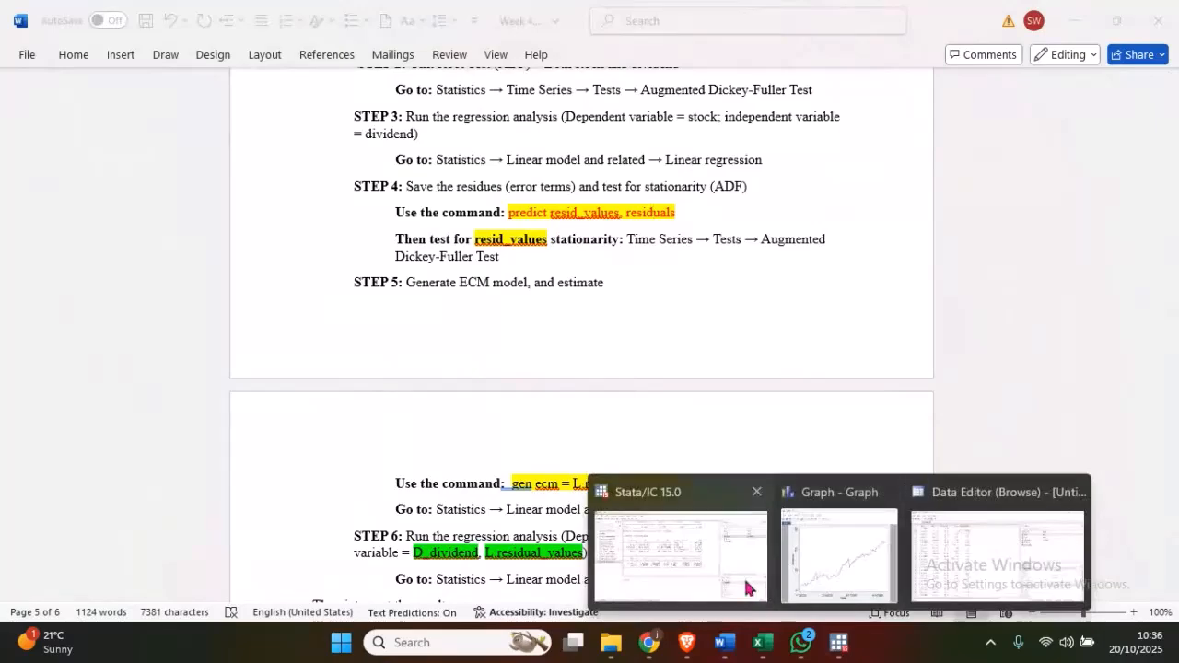
left_click(748, 587)
key("ctrl+v")
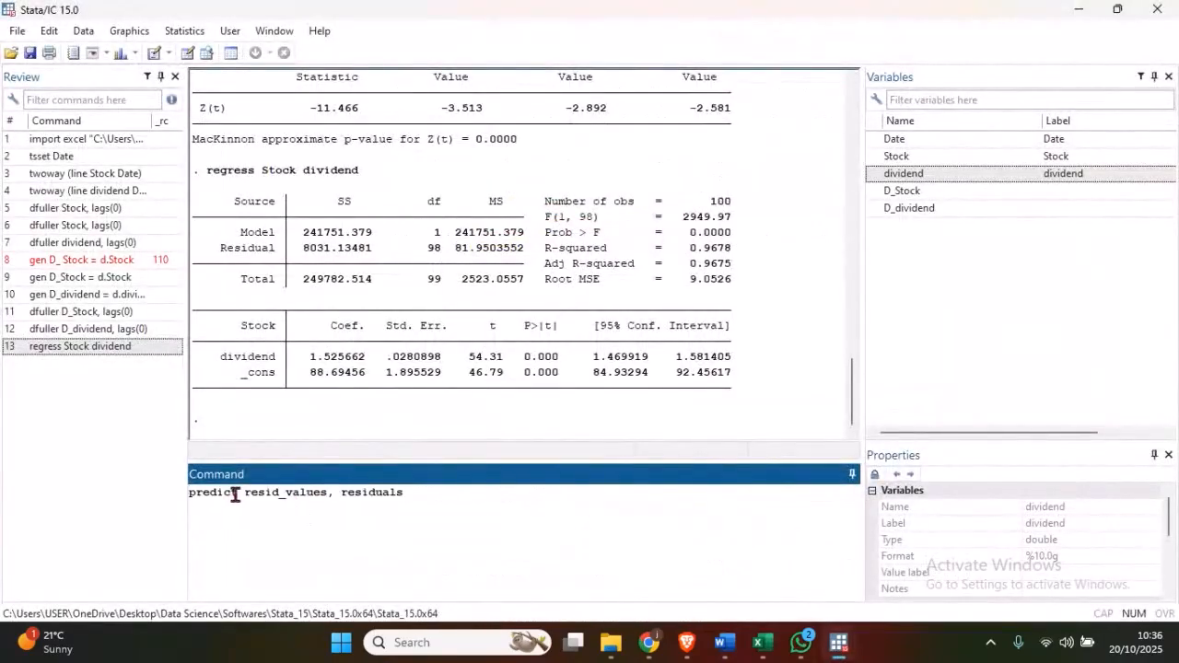
- Check the parts of the pasted predict command and run it to save the regression residuals as resid_values
left_click_drag(235, 495, 193, 493)
left_click(313, 493)
left_click_drag(326, 494, 258, 494)
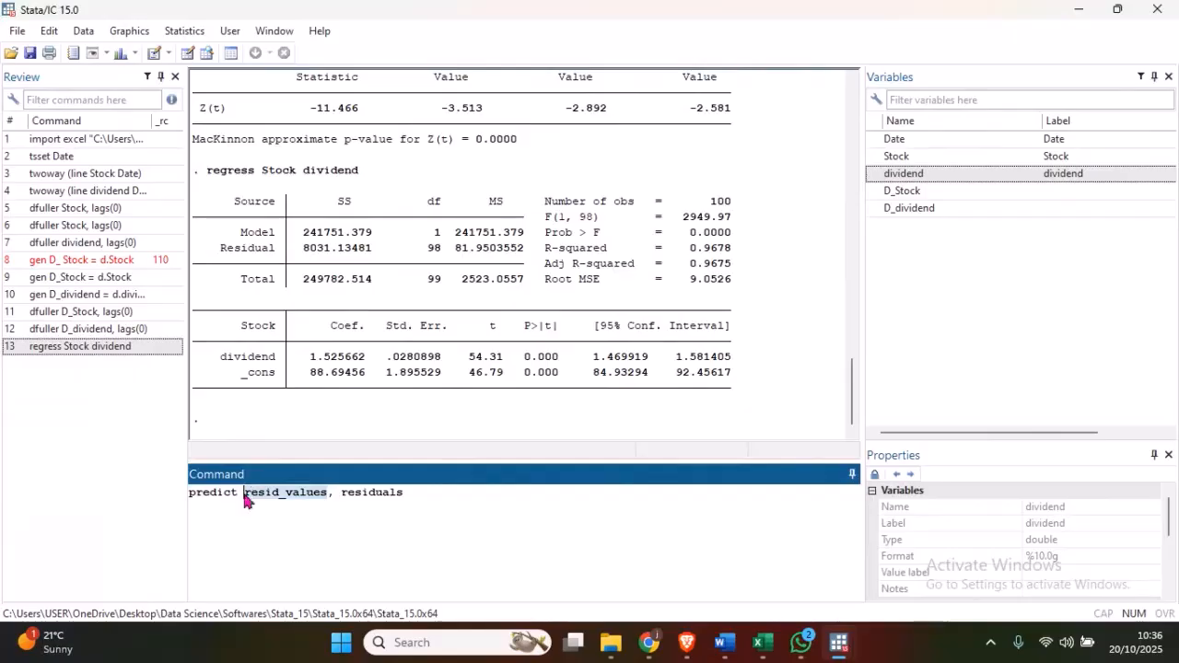
left_click(285, 494)
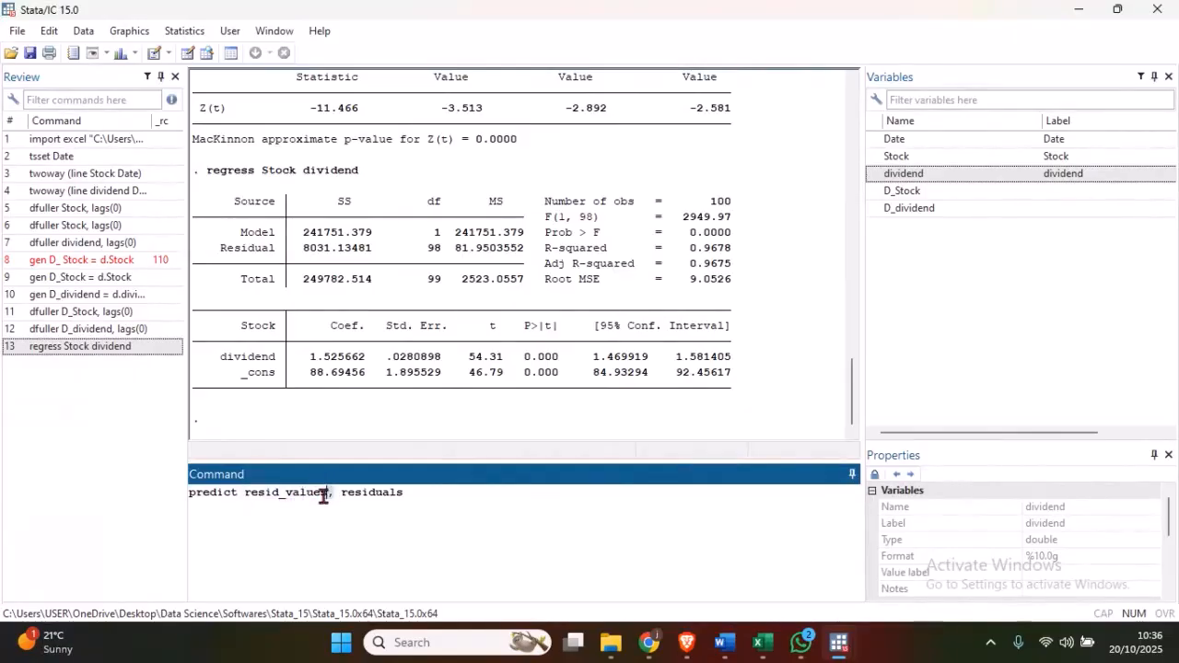
left_click_drag(327, 493, 247, 498)
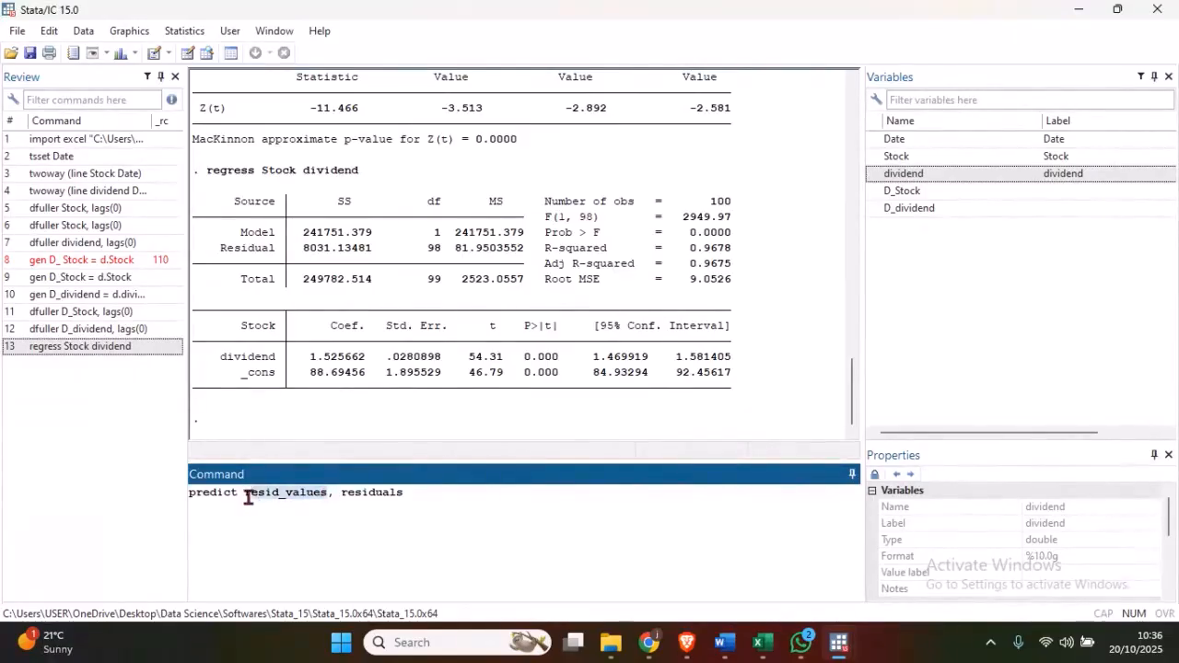
left_click_drag(406, 495, 341, 495)
left_click(211, 493)
left_click_drag(326, 495, 244, 496)
left_click(406, 499)
key("Return")
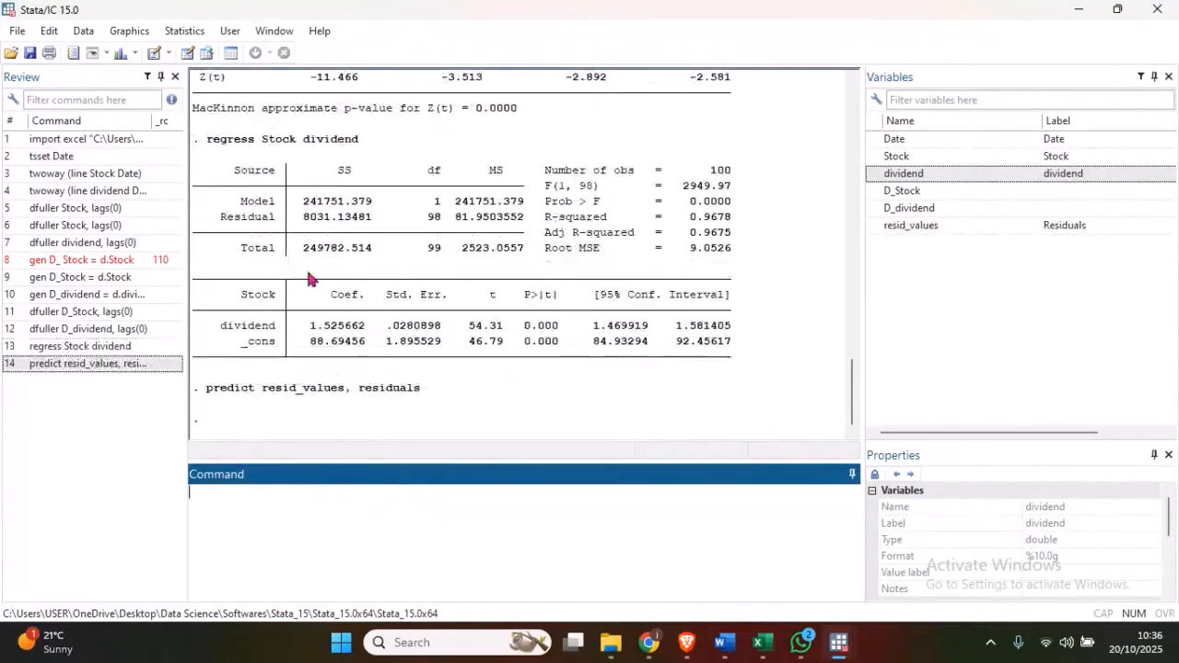
- Browse the dataset to inspect the resid_values column, and minimize the data browser
left_click(206, 54)
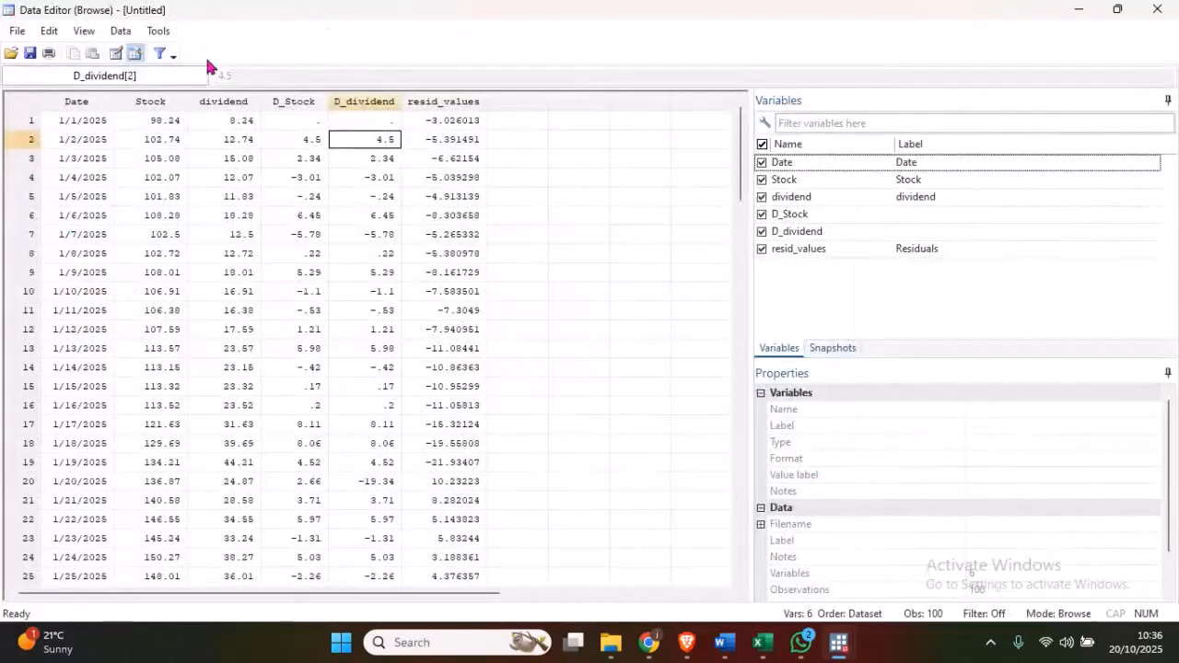
left_click(421, 103)
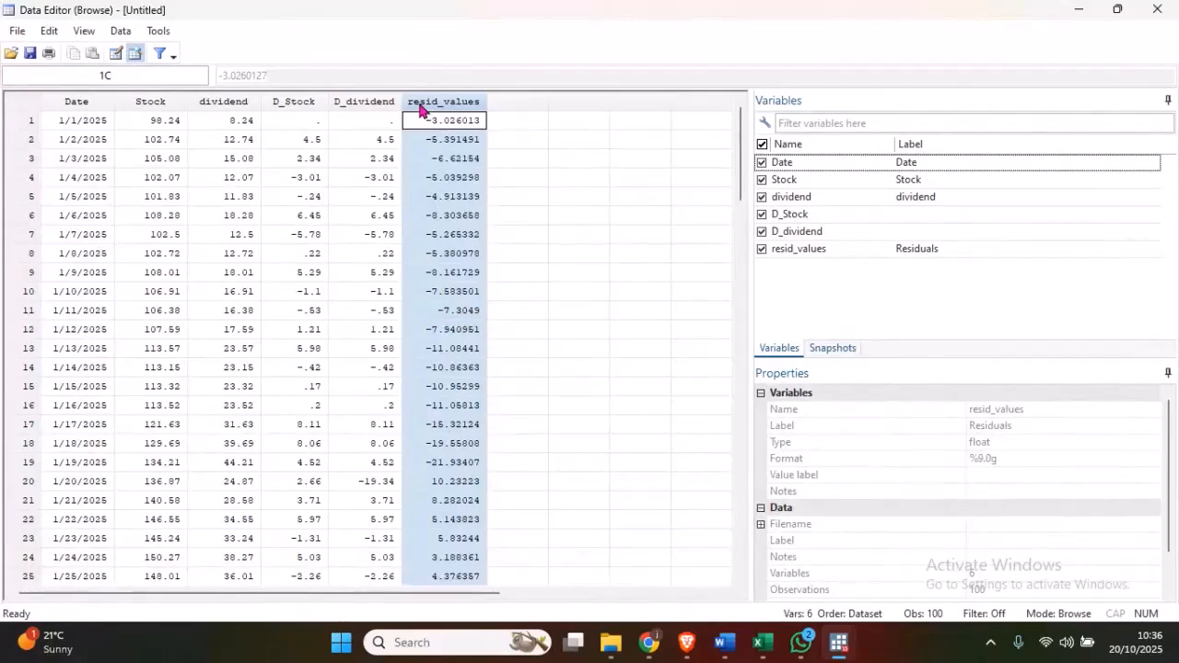
left_click(1079, 11)
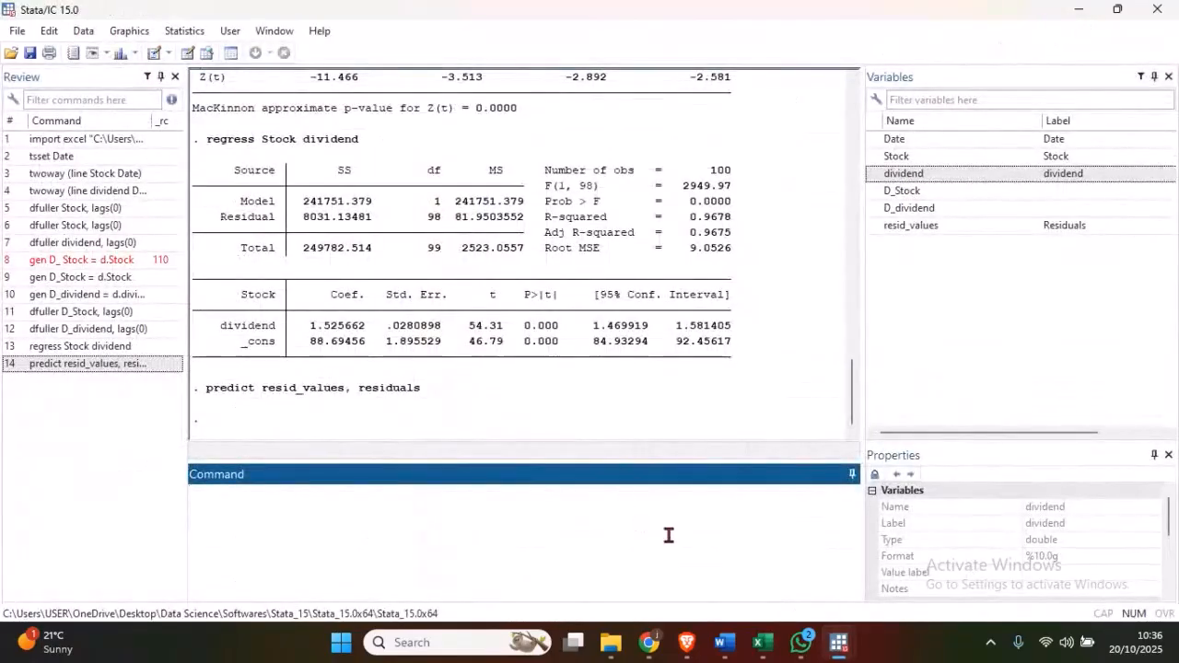
- Check the residual stationarity instruction in the Word notes, and run an Augmented Dickey-Fuller test on resid_values in Stata with 0 lagged differences
left_click(724, 644)
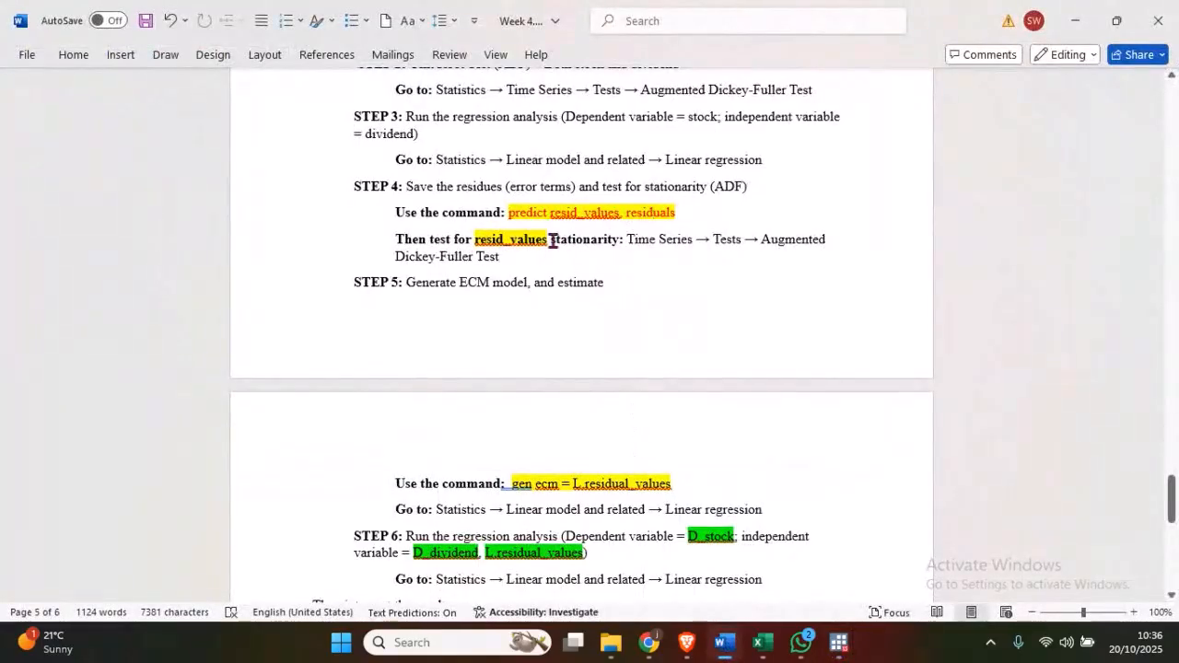
left_click_drag(550, 240, 610, 243)
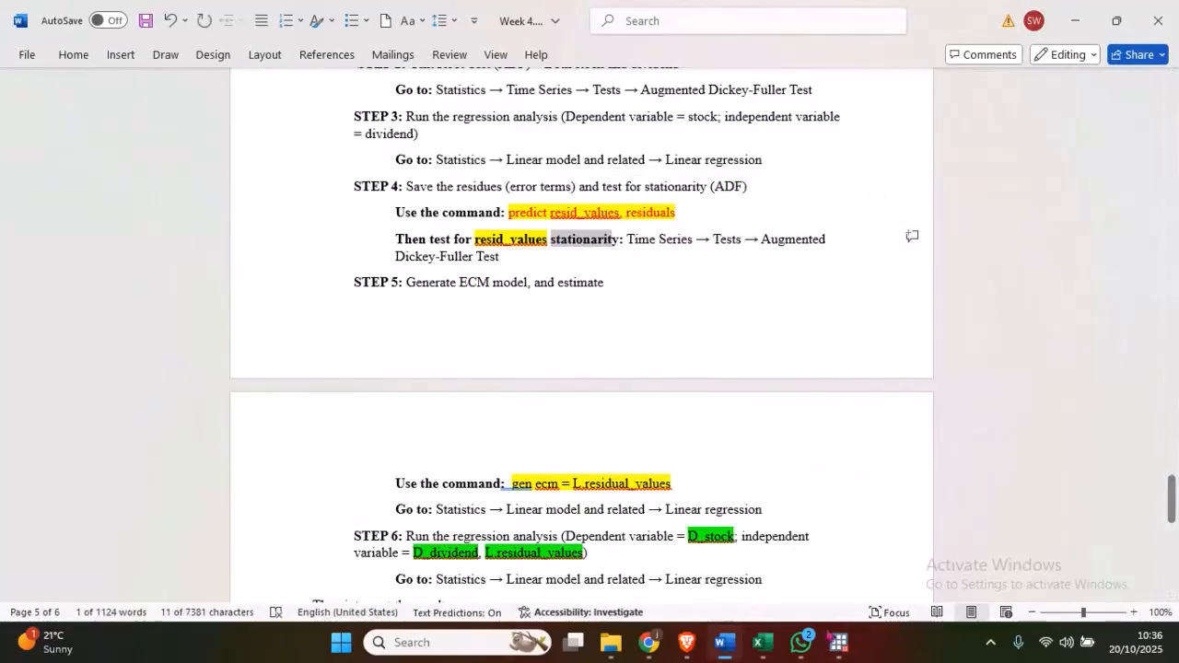
mouse_move(837, 649)
left_click(663, 530)
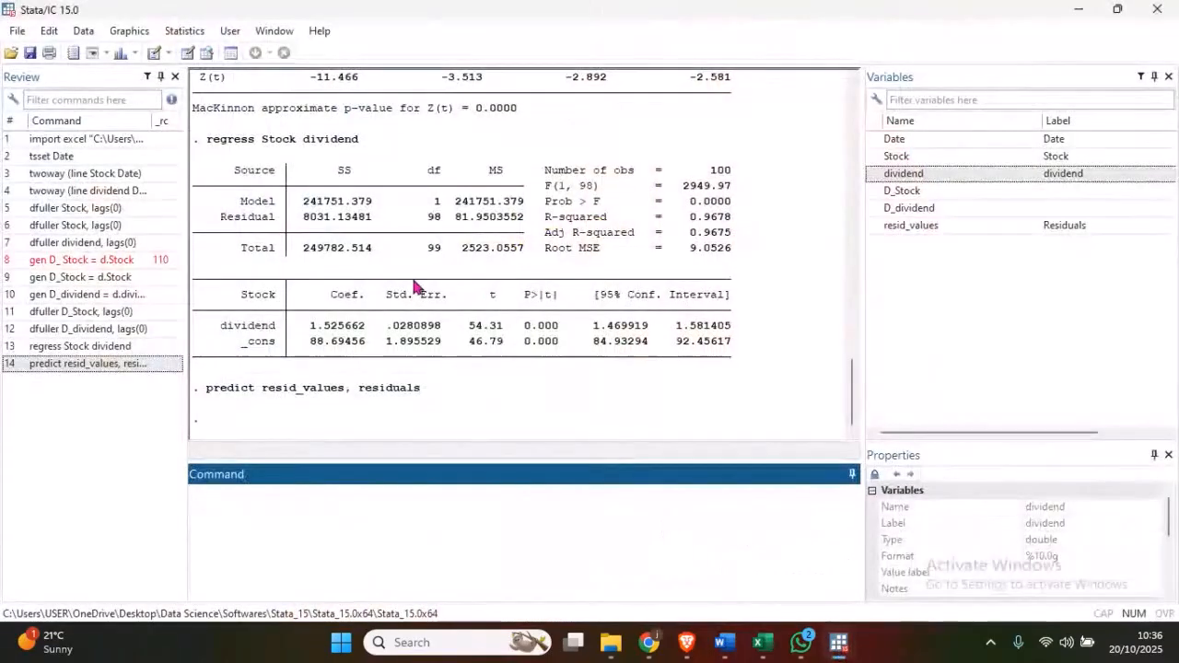
left_click(175, 34)
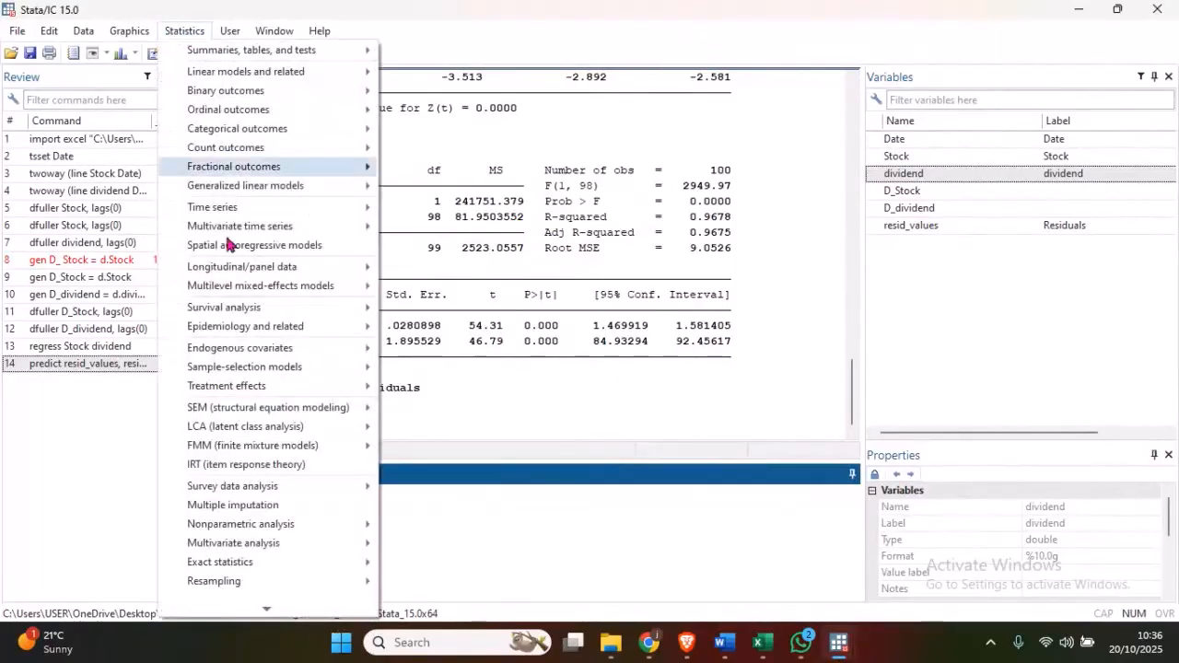
mouse_move(228, 208)
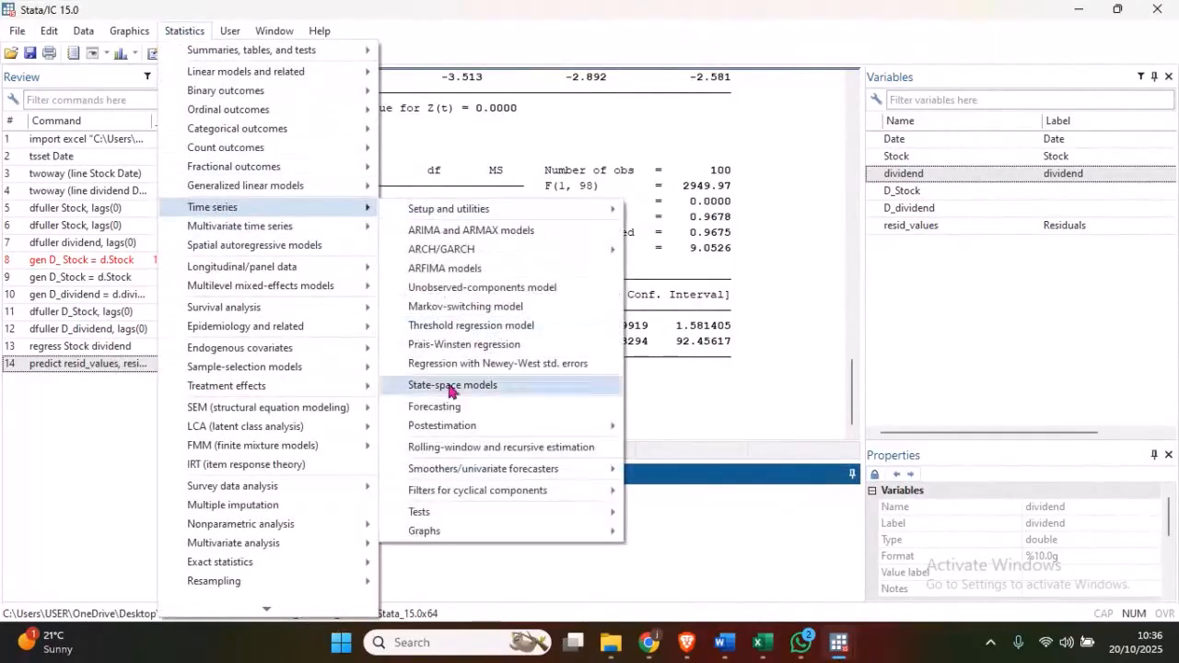
mouse_move(421, 511)
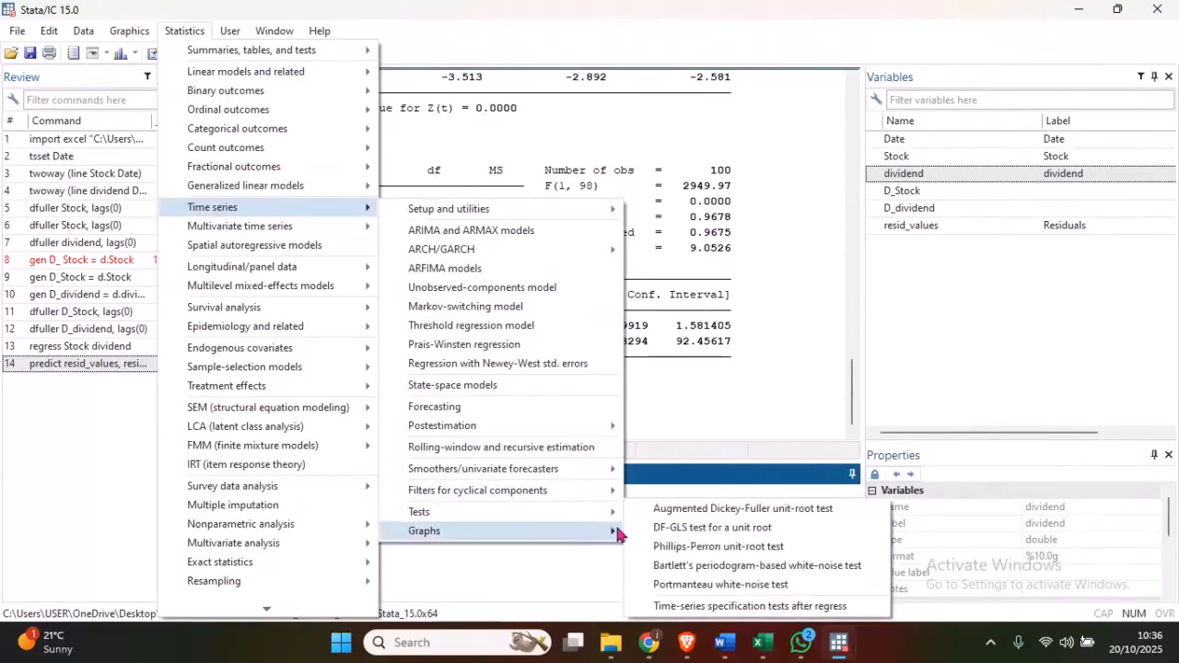
left_click(672, 508)
left_click(469, 177)
left_click(405, 260)
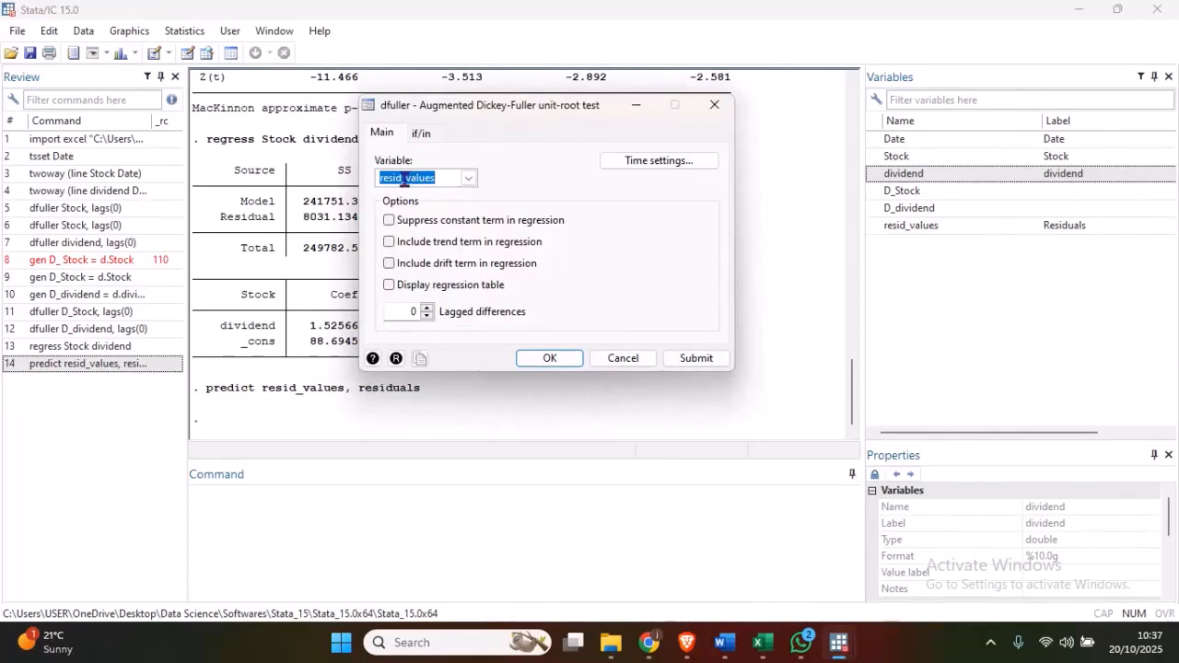
left_click(553, 358)
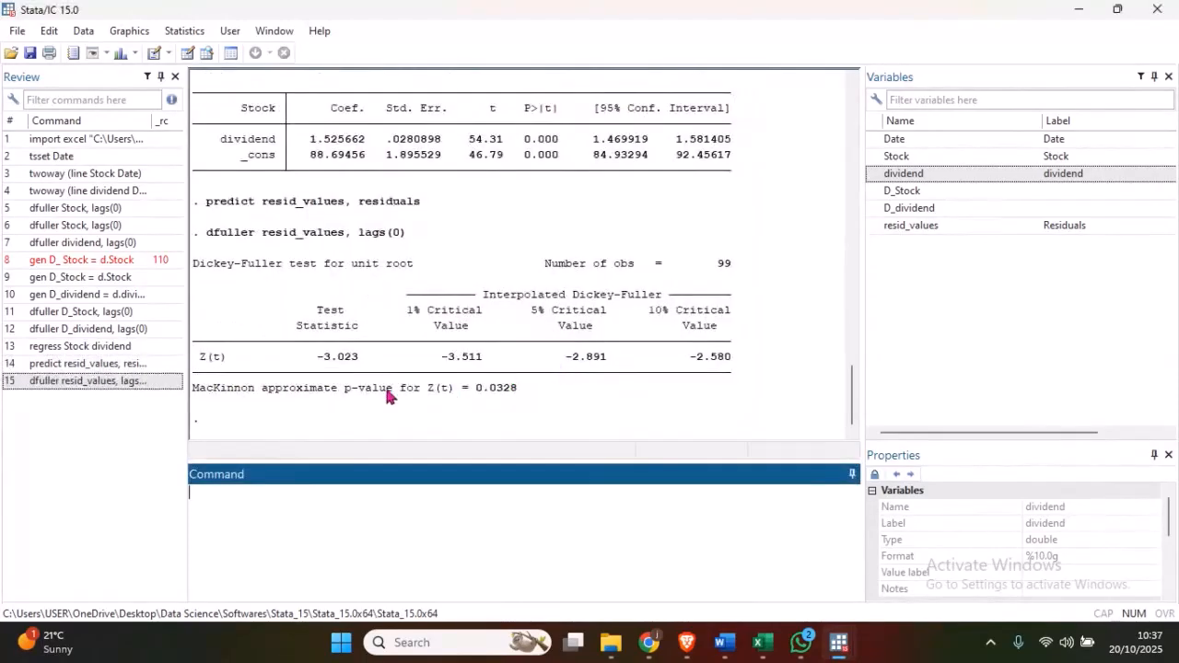
- Examine the residual test's p-value, and switch to the Word notes to compare it with the example Dickey-Fuller output for the residuals
left_click_drag(345, 390, 504, 397)
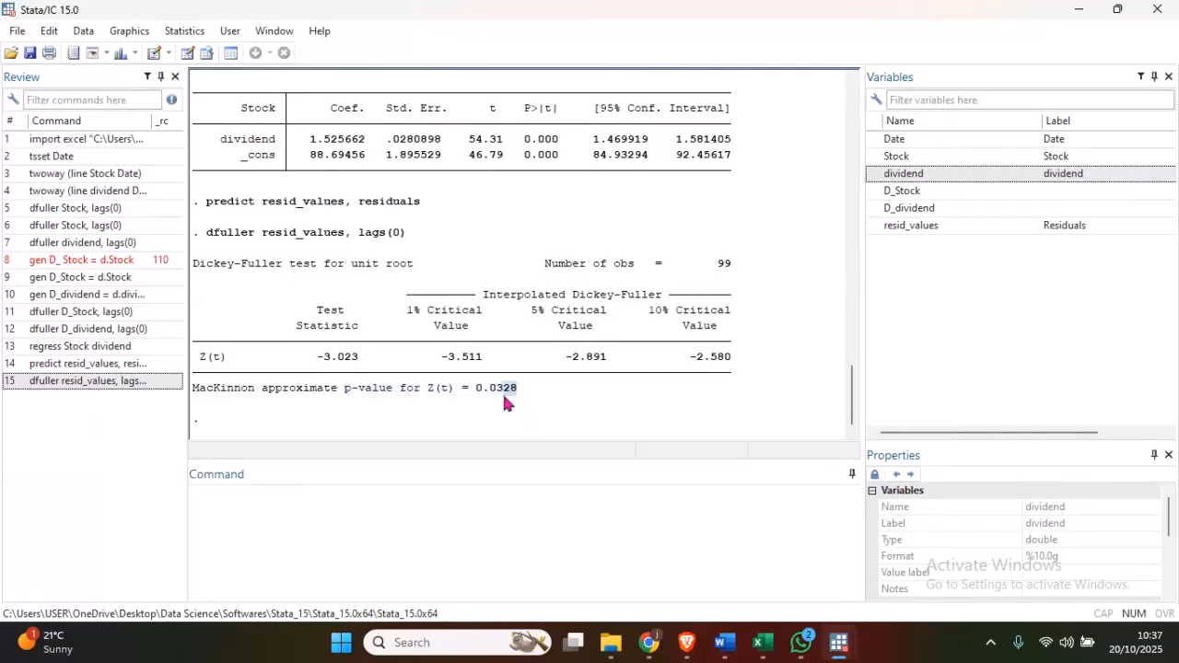
left_click(528, 399)
key("alt+Tab")
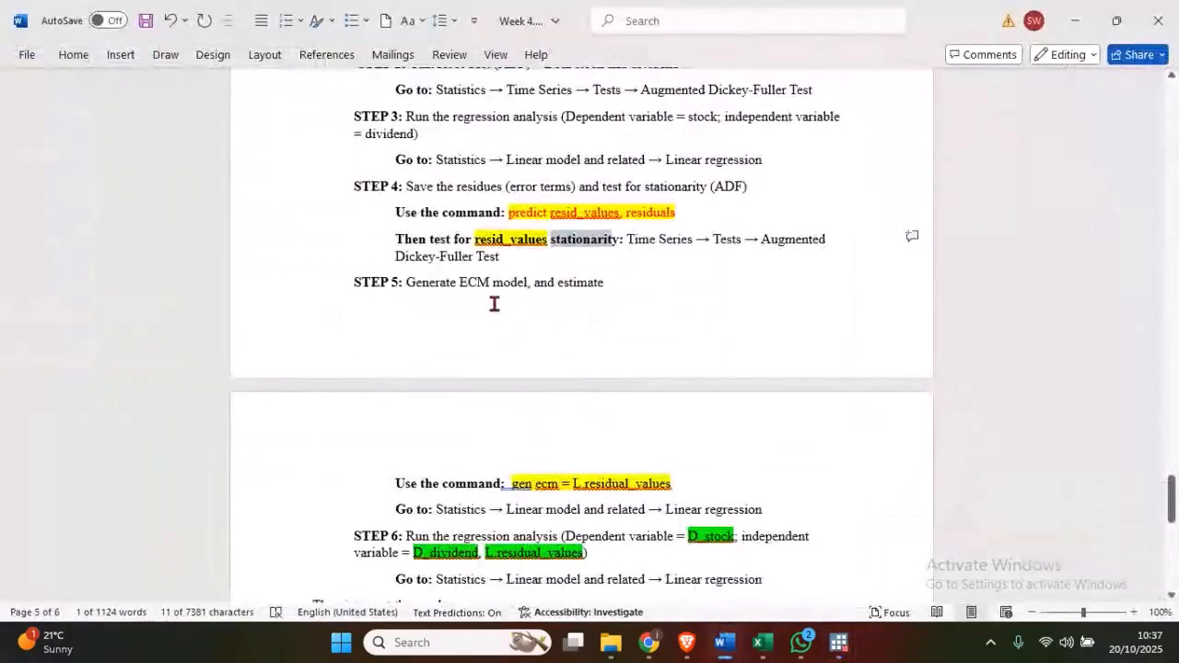
scroll(489, 303, "up", 3)
scroll(486, 295, "up", 5)
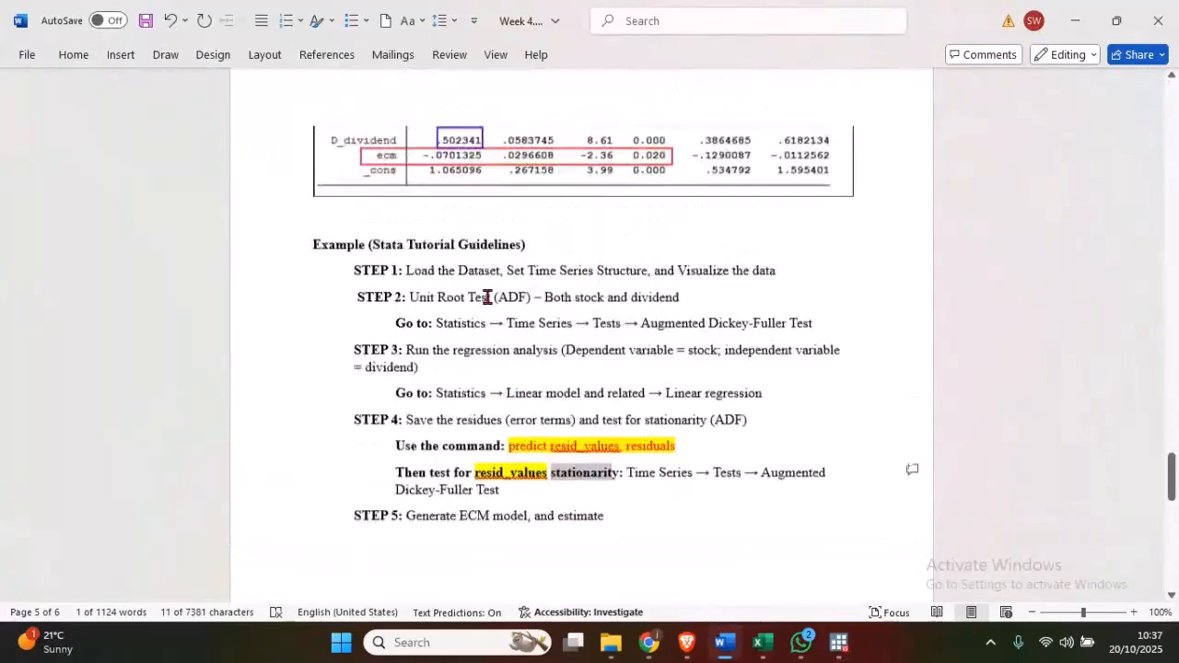
left_click_drag(1176, 495, 1176, 380)
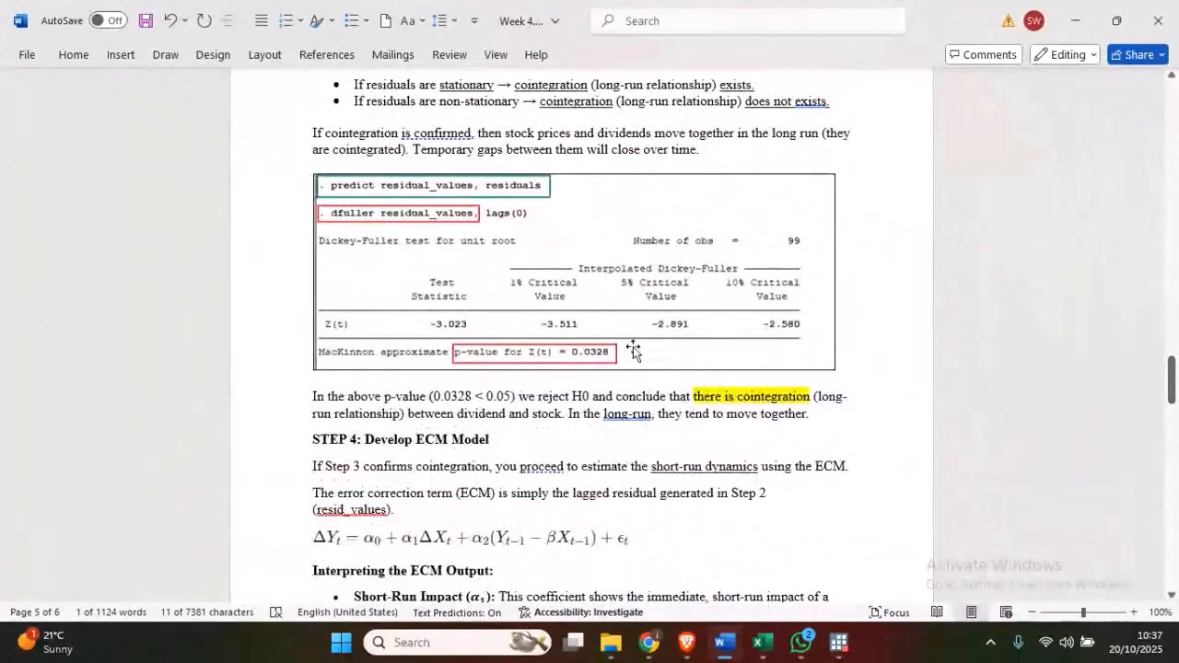
left_click(414, 239)
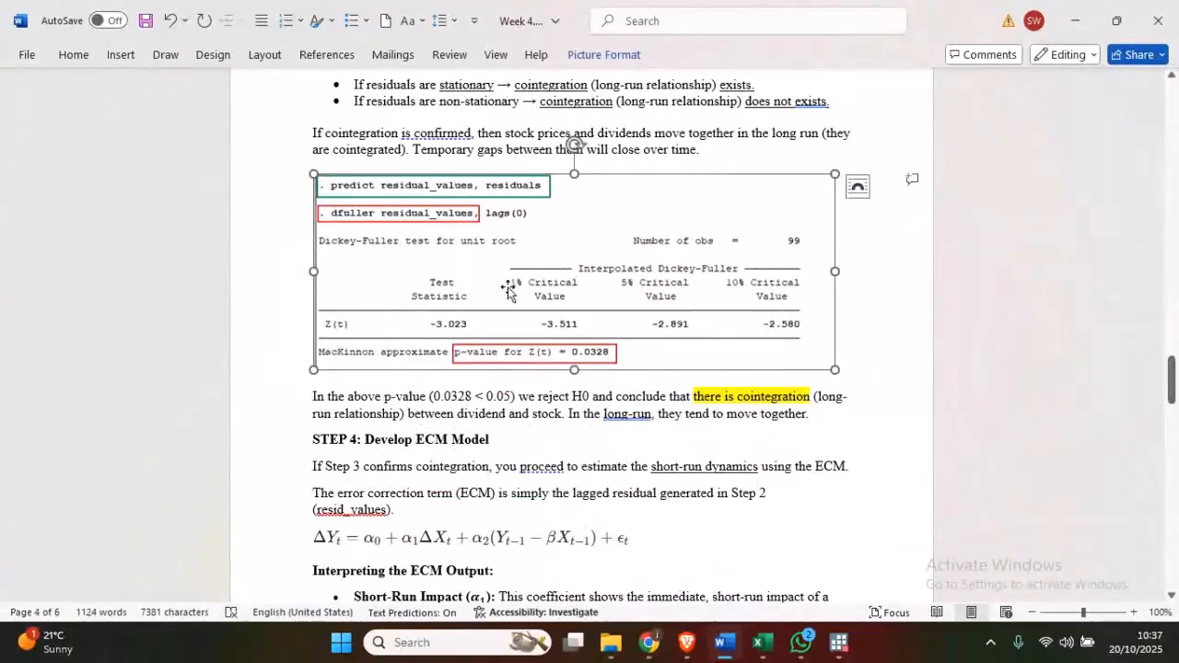
left_click(697, 146)
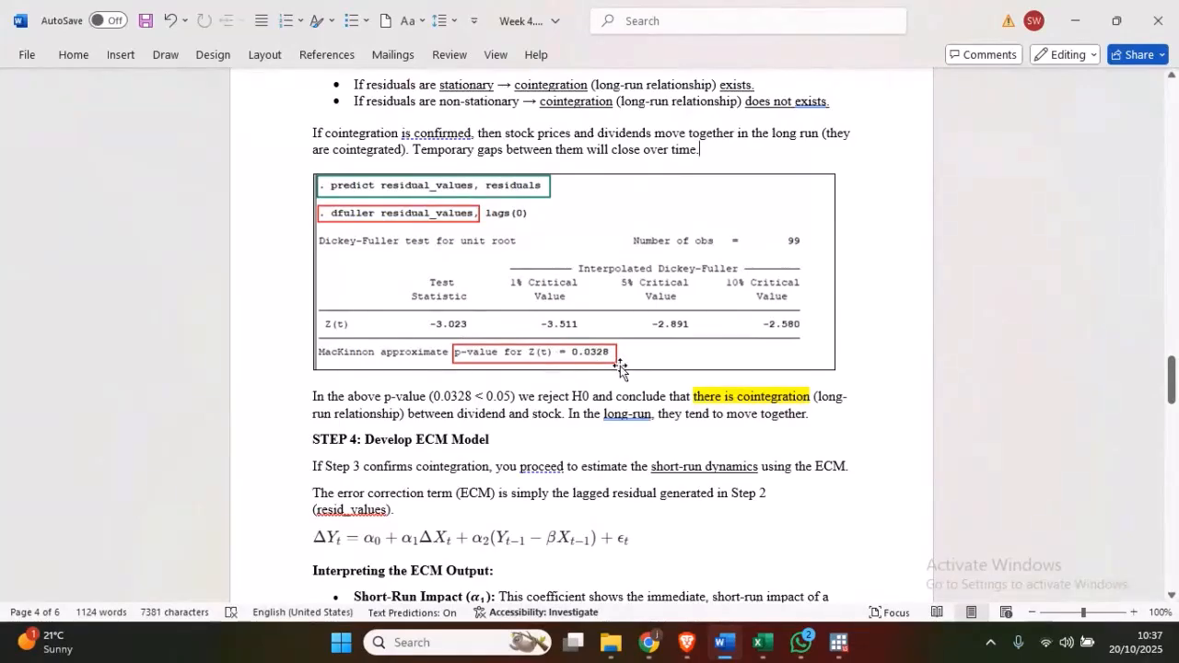
- Review the notes' interpretation of the residual test's p-value and its conclusion about the long-run relationship between dividend and stock
left_click_drag(318, 396, 589, 398)
left_click(636, 414)
left_click_drag(814, 398, 699, 394)
left_click(635, 414)
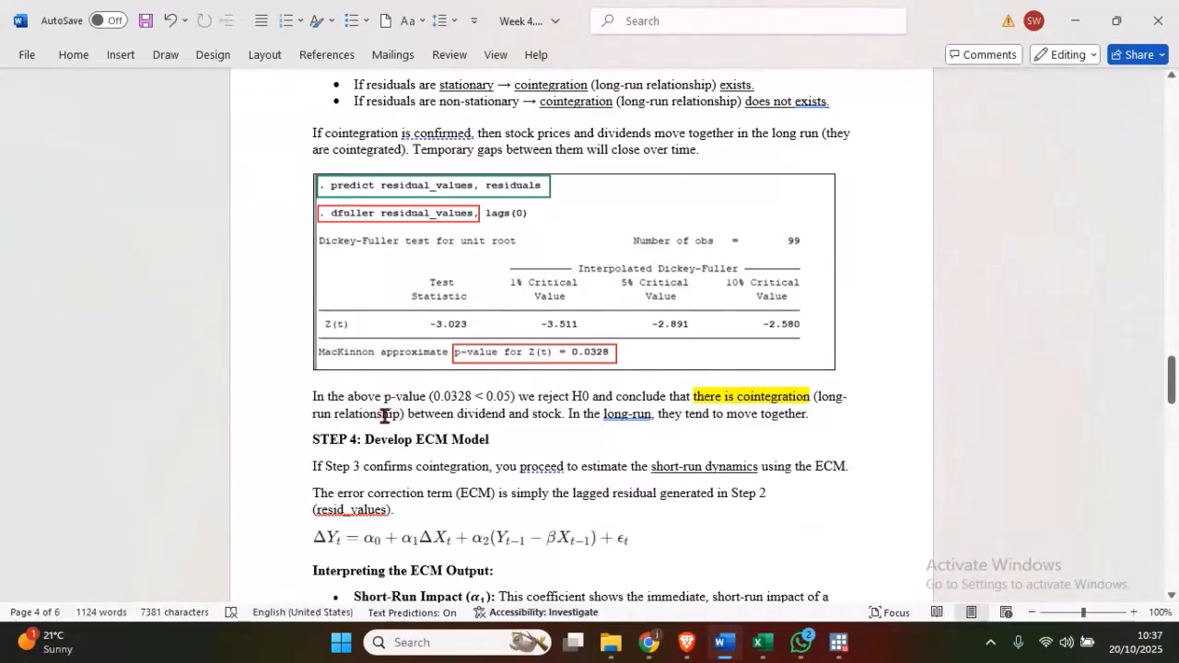
left_click_drag(821, 397, 405, 414)
left_click(413, 414)
- Review the "STEP 4: Develop ECM Model" section of the notes, including its equation and output interpretation
scroll(439, 372, "down", 2)
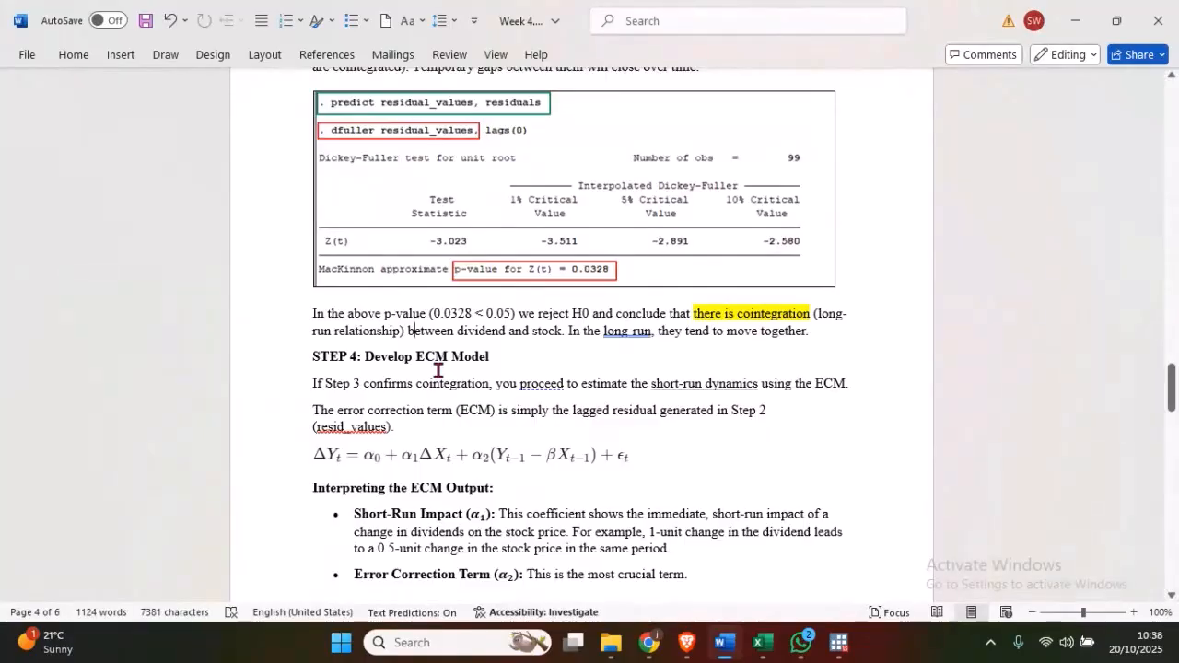
scroll(461, 378, "down", 1)
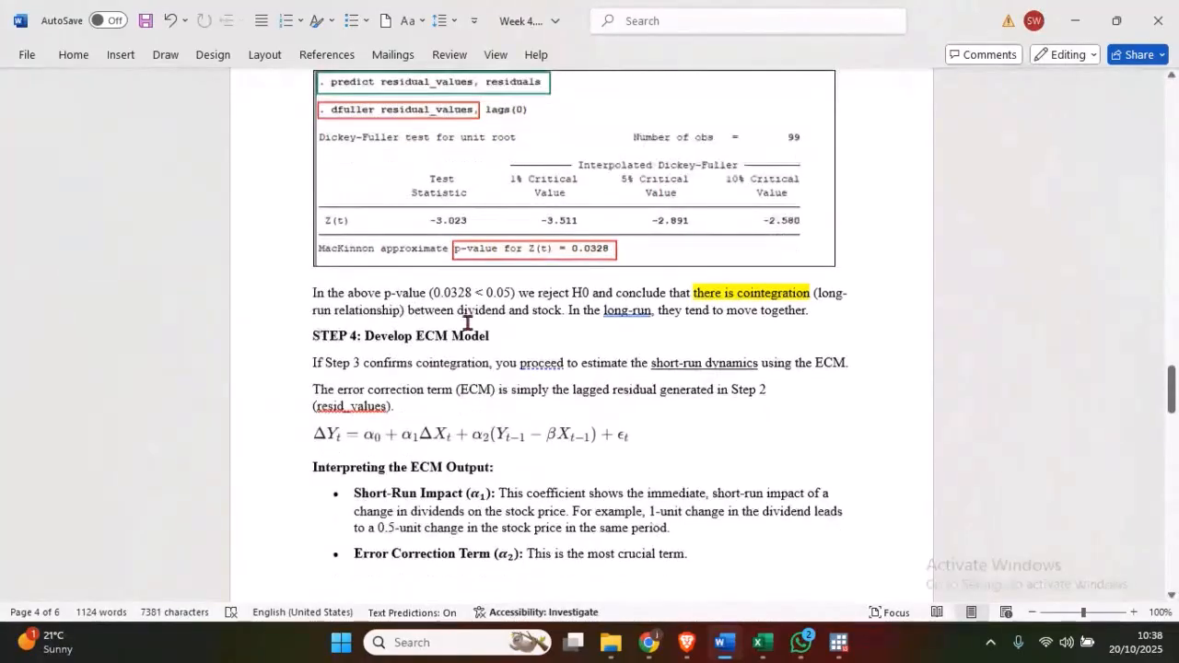
scroll(467, 322, "down", 2)
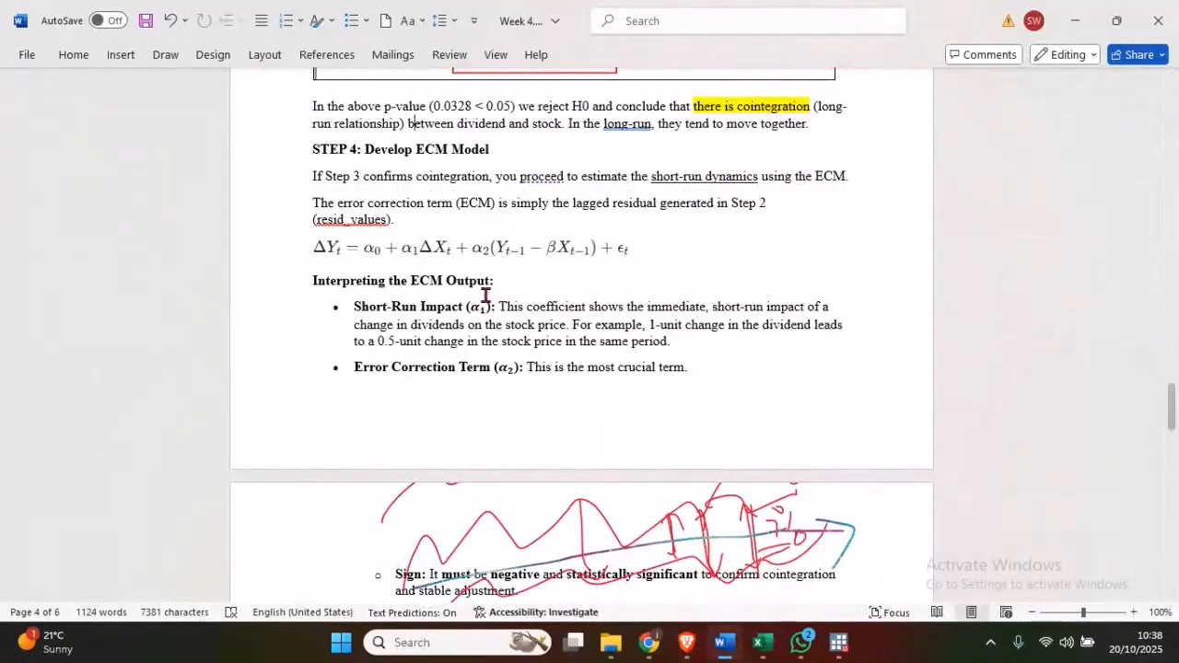
left_click_drag(508, 152, 386, 145)
left_click(453, 151)
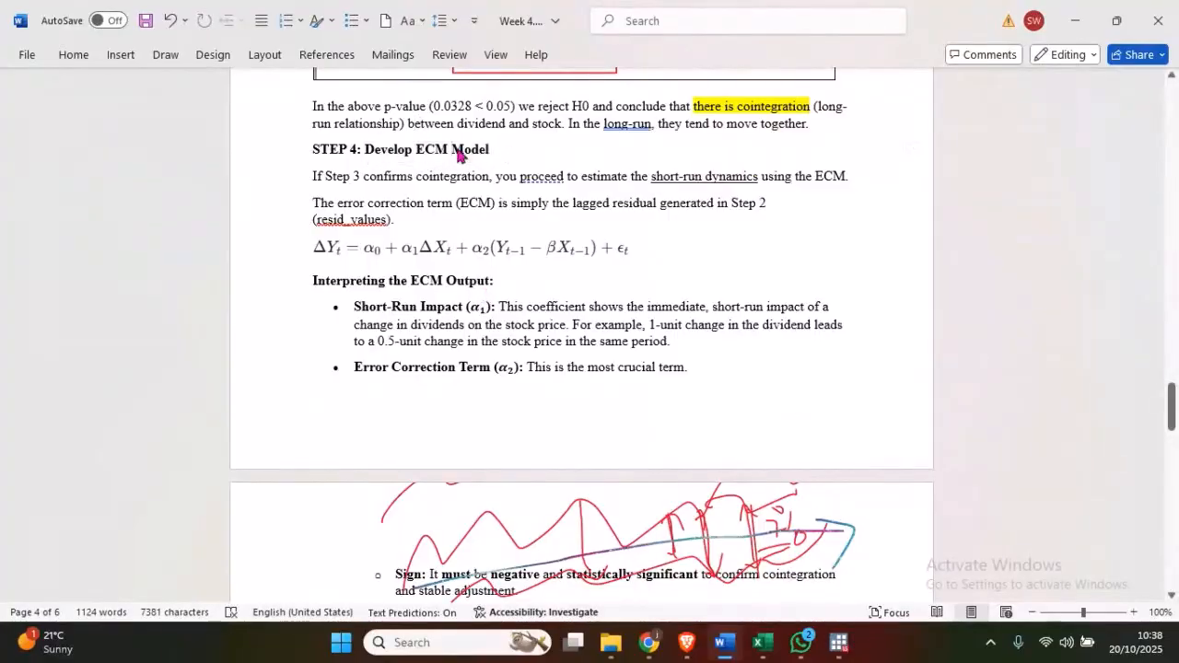
- Return to the Stata tutorial guidelines and examine STEP 5 on generating the ECM model, including its gen ecm command
left_click_drag(1174, 411, 1176, 513)
left_click_drag(614, 227, 340, 221)
left_click(454, 224)
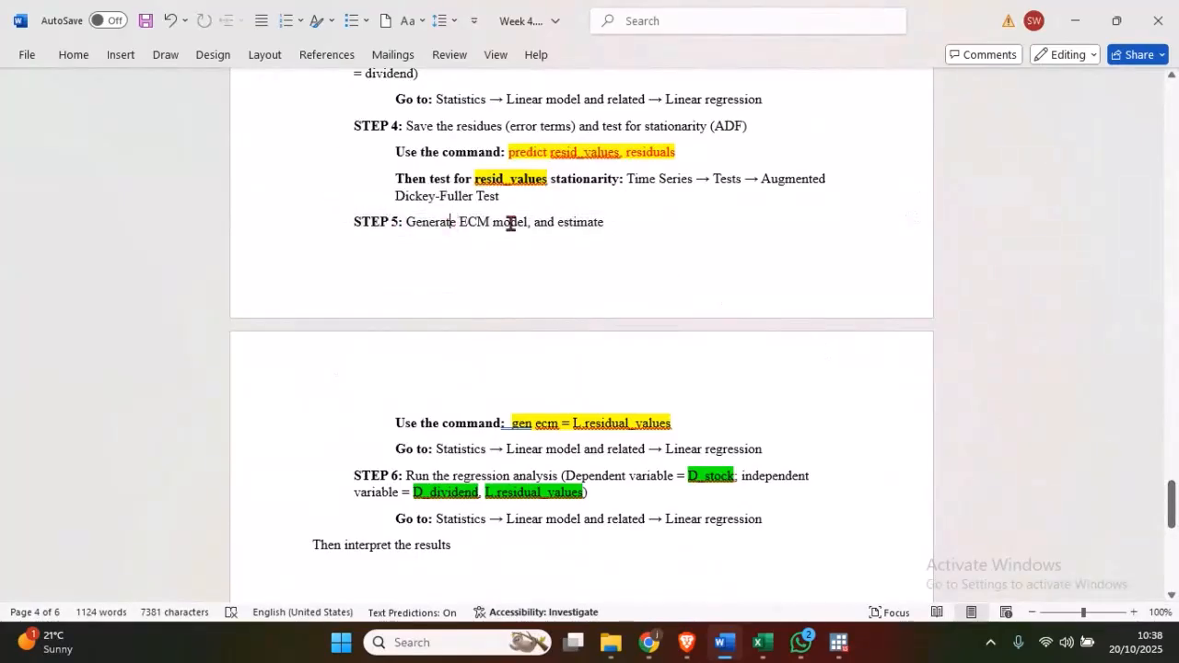
scroll(508, 223, "down", 2)
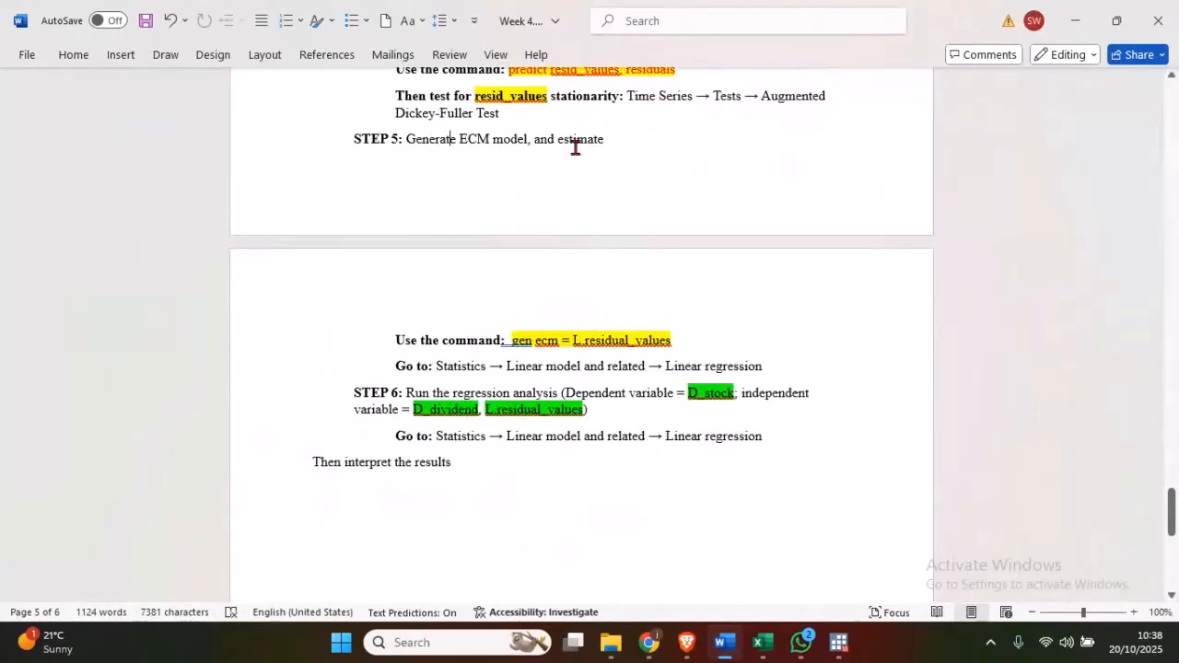
scroll(575, 147, "down", 3)
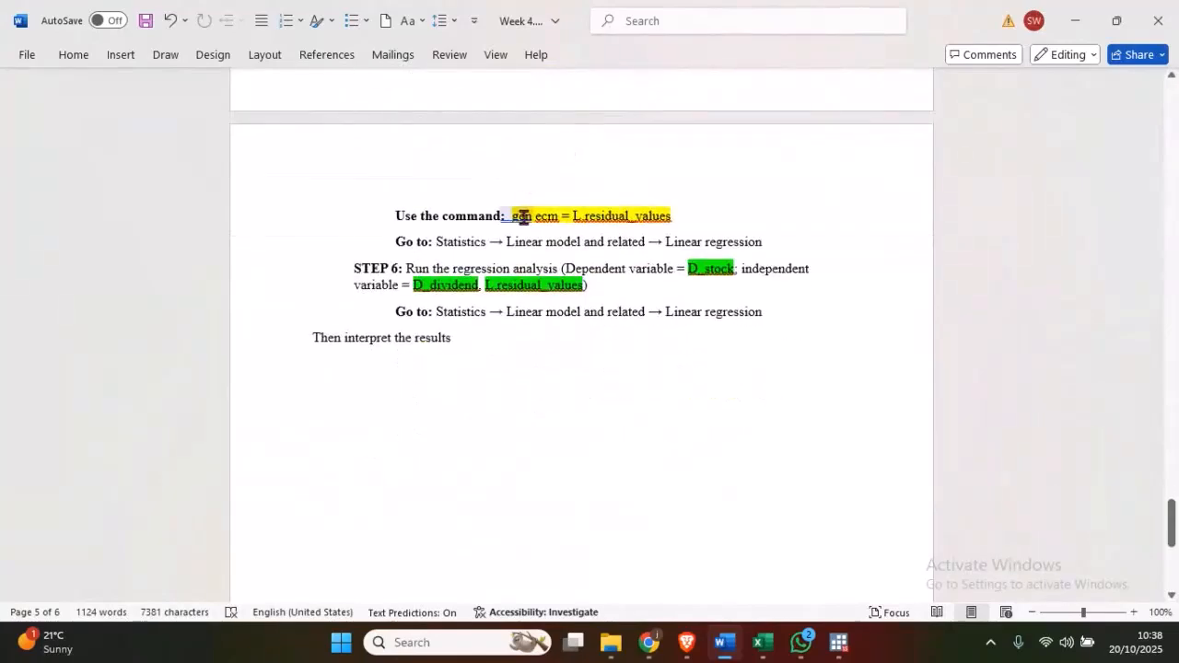
left_click_drag(554, 218, 534, 217)
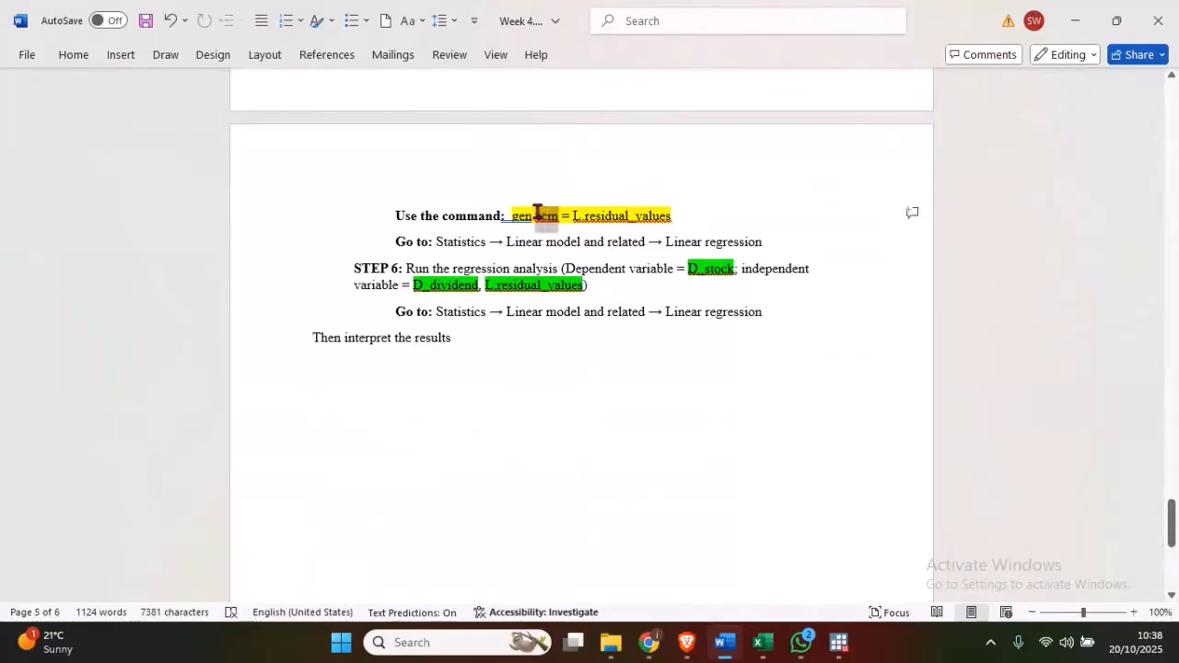
left_click(578, 225)
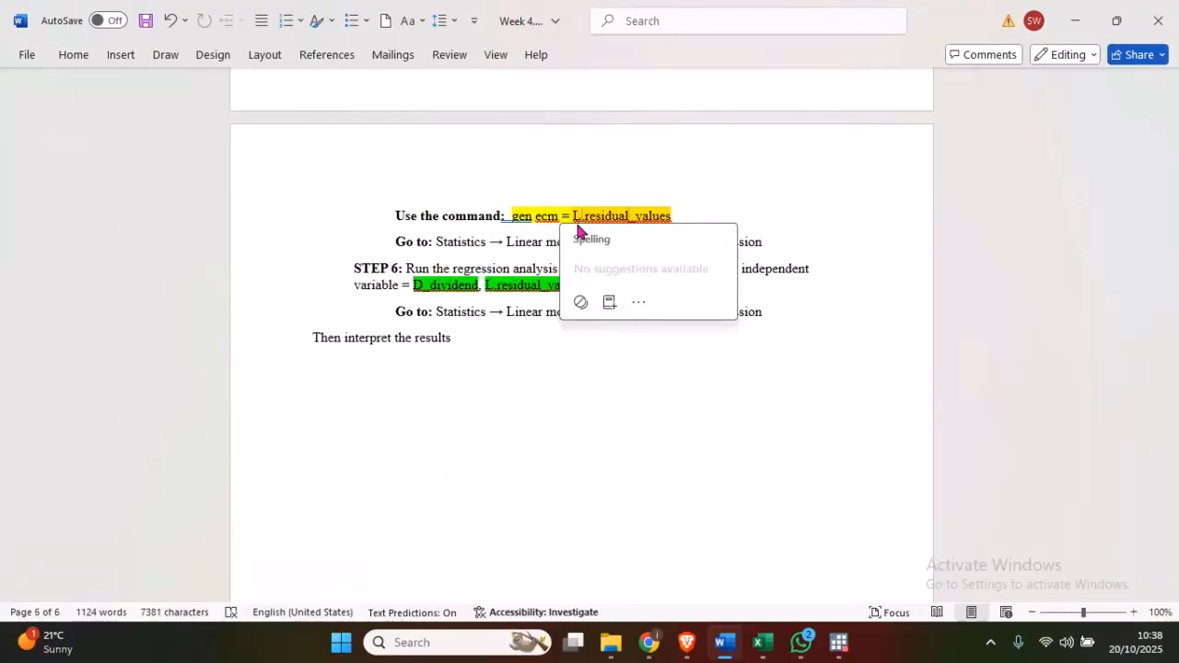
- Review the gen ecm command in the guidelines, and switch to Stata to run gen ecm = L.resid_values
left_click(563, 215)
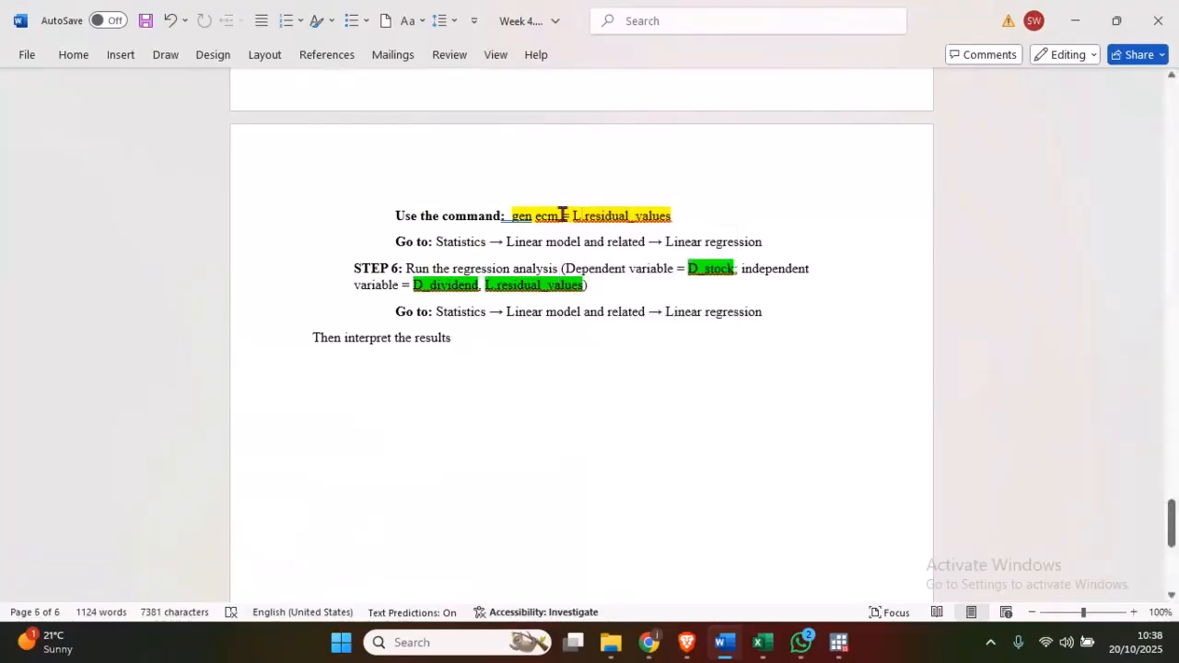
left_click_drag(690, 218, 524, 215)
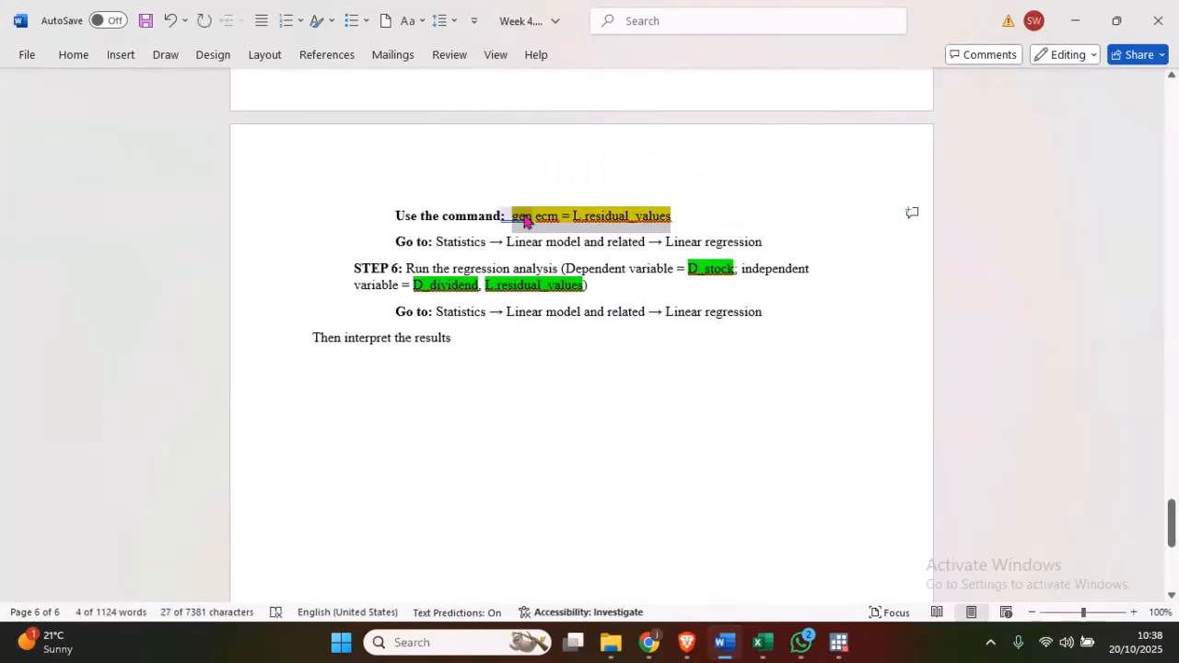
left_click(649, 642)
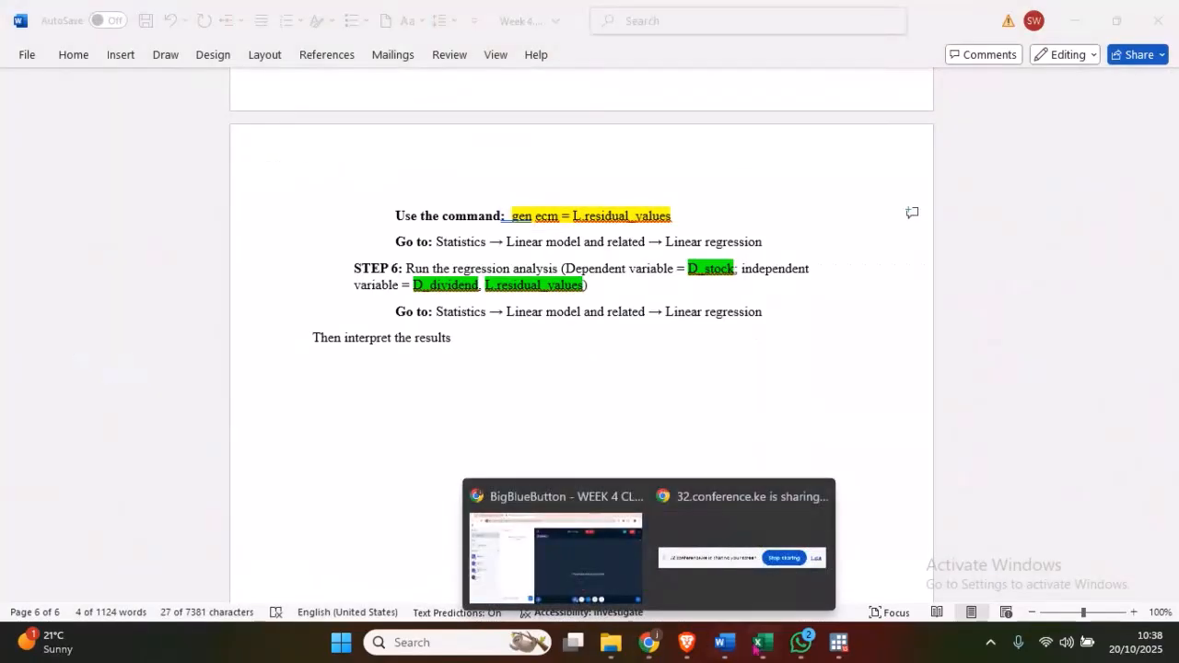
mouse_move(839, 642)
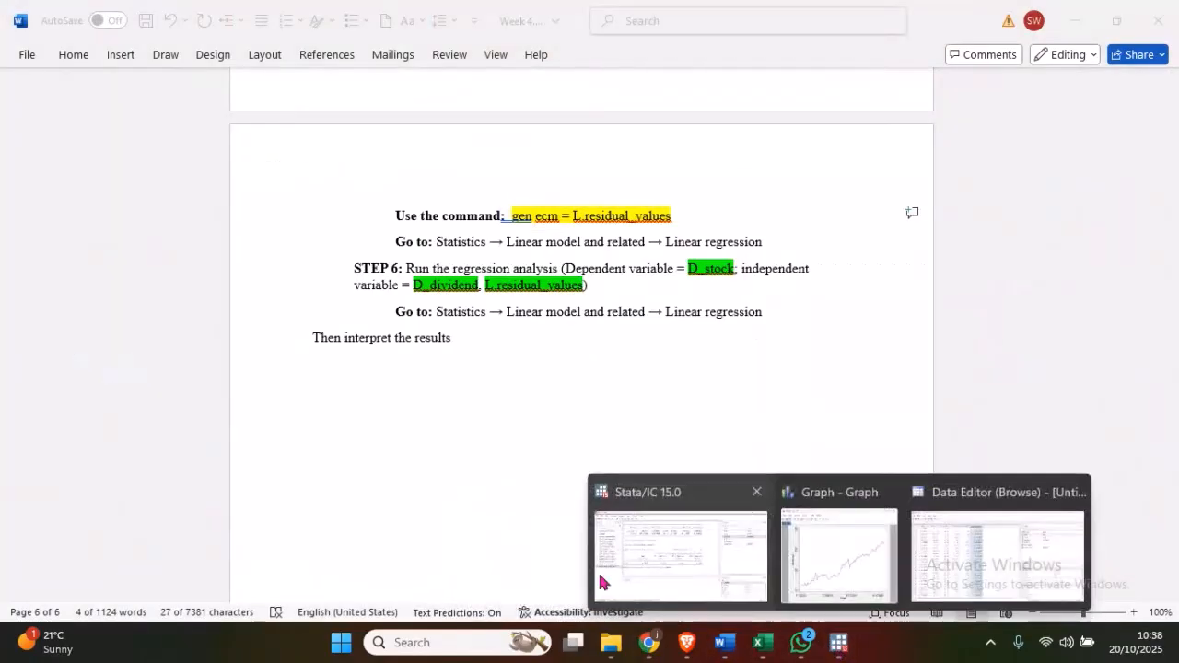
left_click(660, 586)
type("gen ecm =")
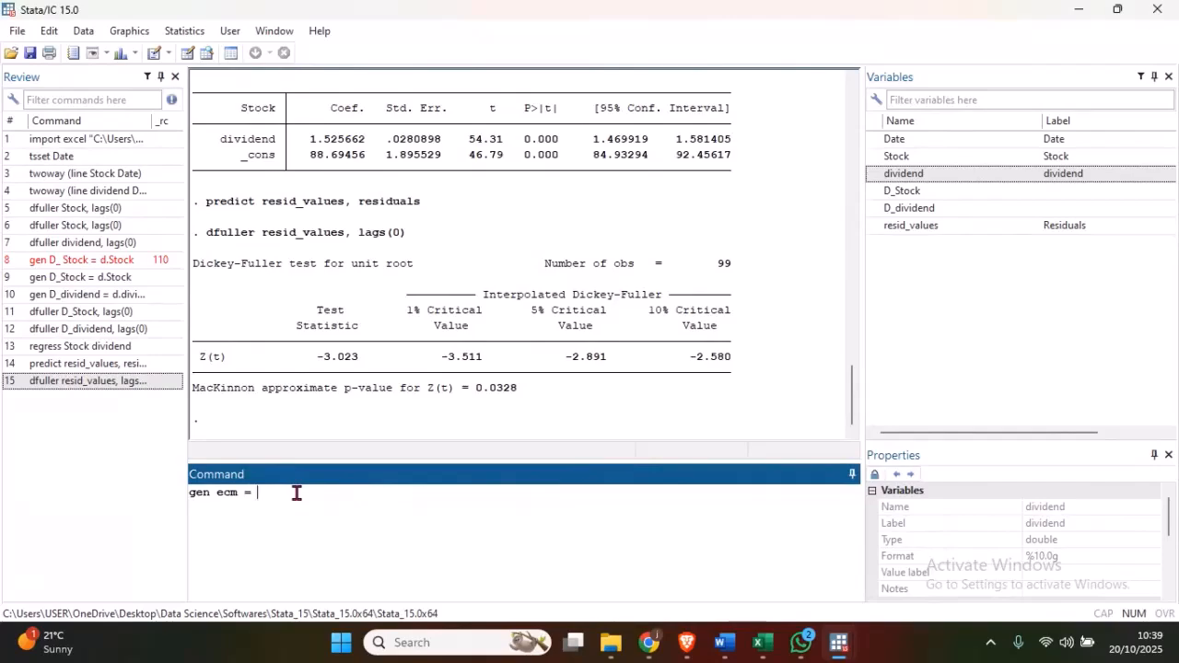
key("Caps_Lock")
type("L.")
double_click(884, 227)
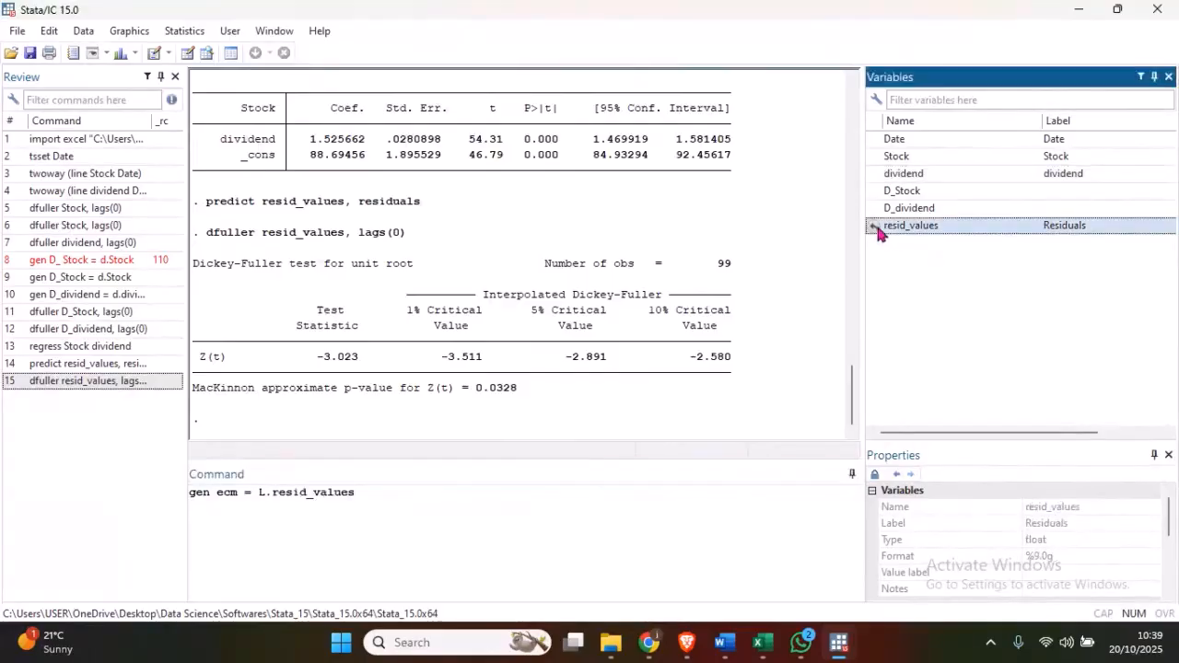
left_click(415, 491)
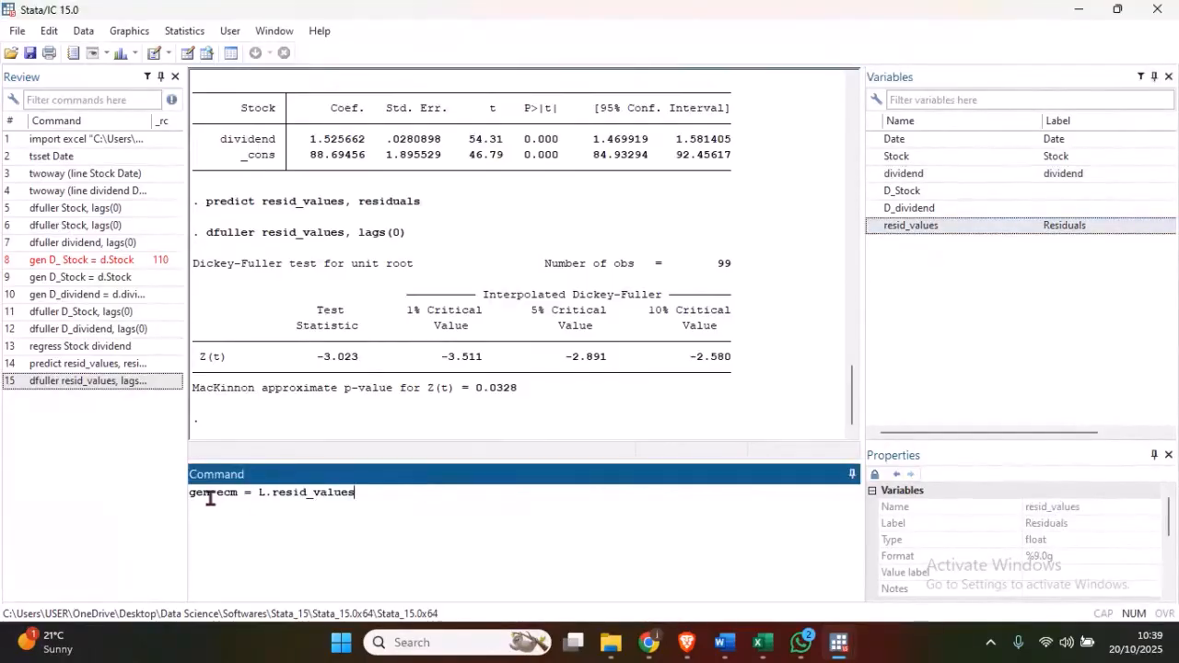
left_click_drag(237, 494, 220, 492)
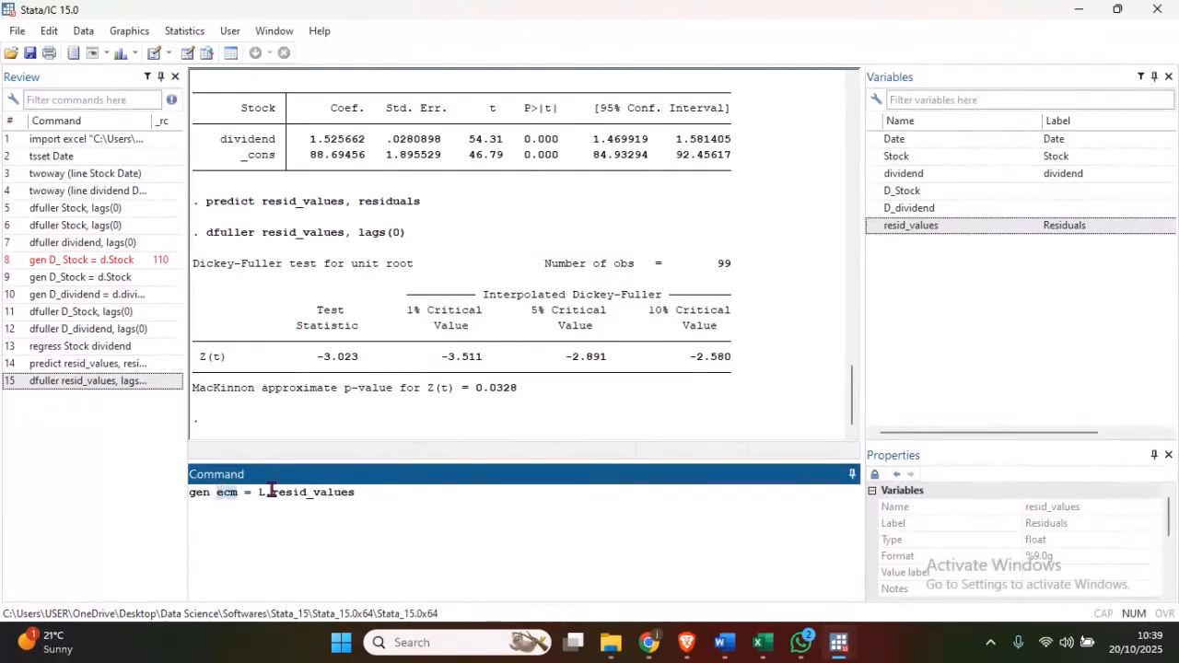
left_click(364, 493)
key("Return")
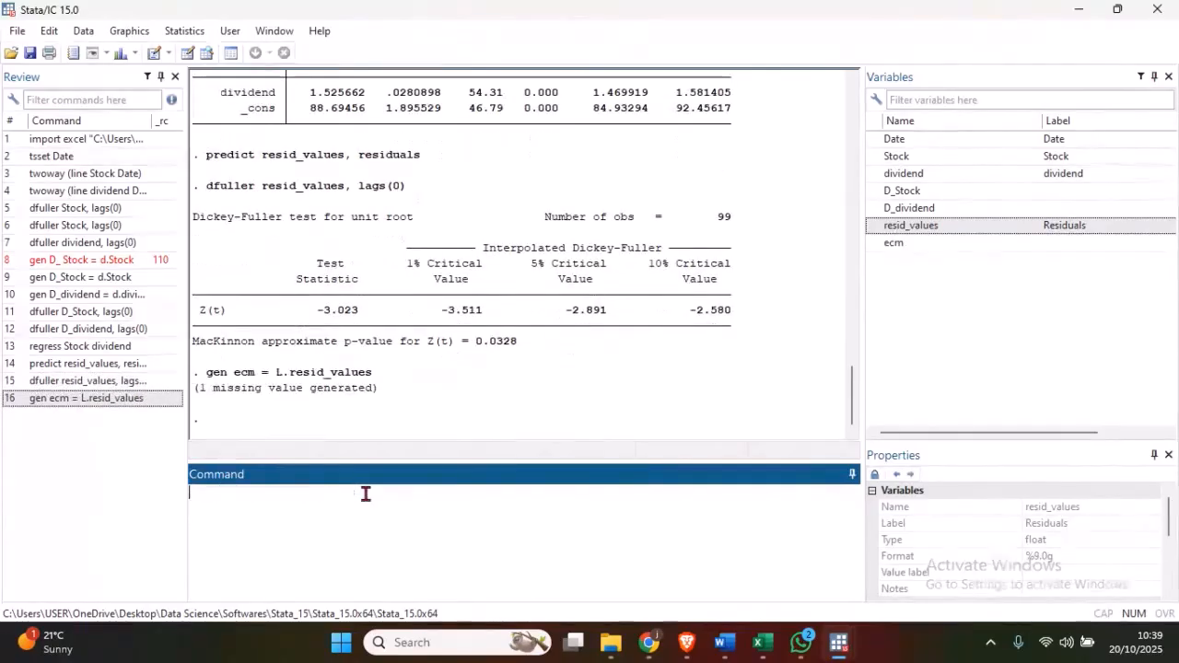
- Browse the dataset to inspect the ecm column alongside resid_values, and return to the Word guidelines
left_click(205, 53)
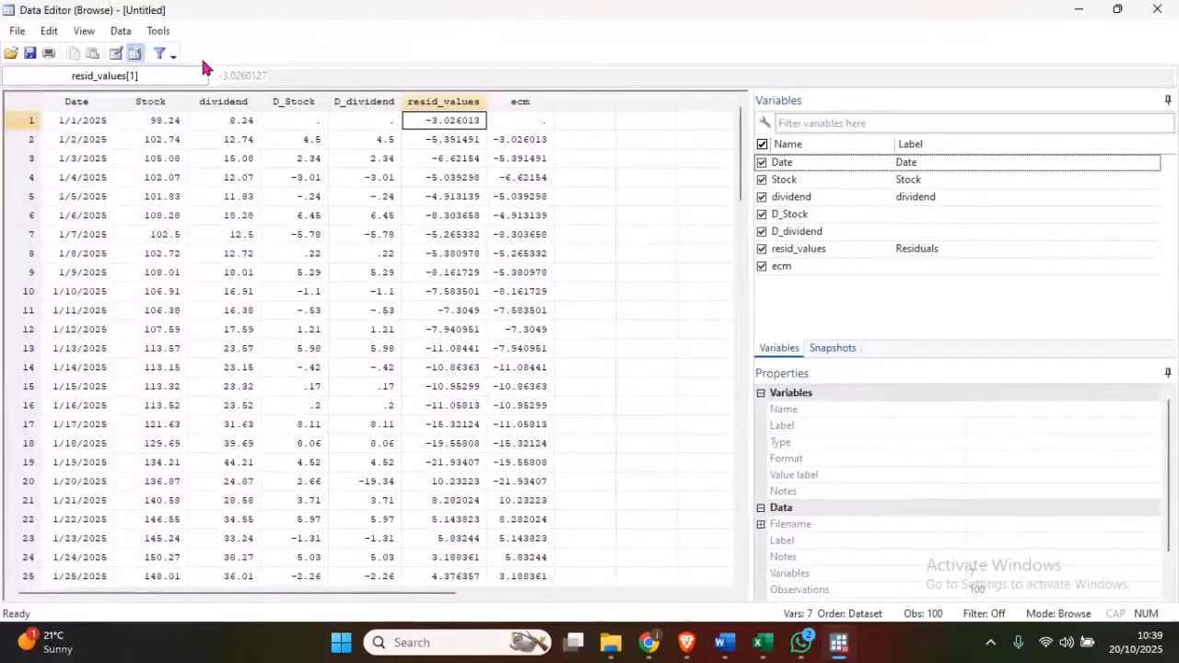
left_click(539, 106)
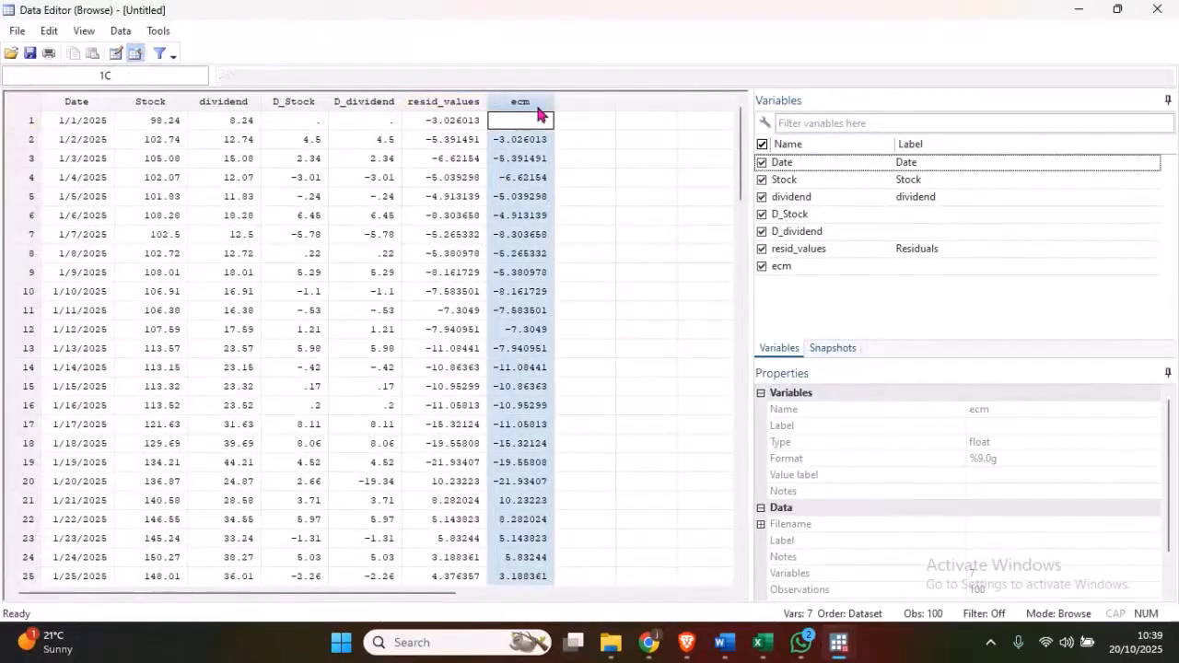
left_click(1076, 15)
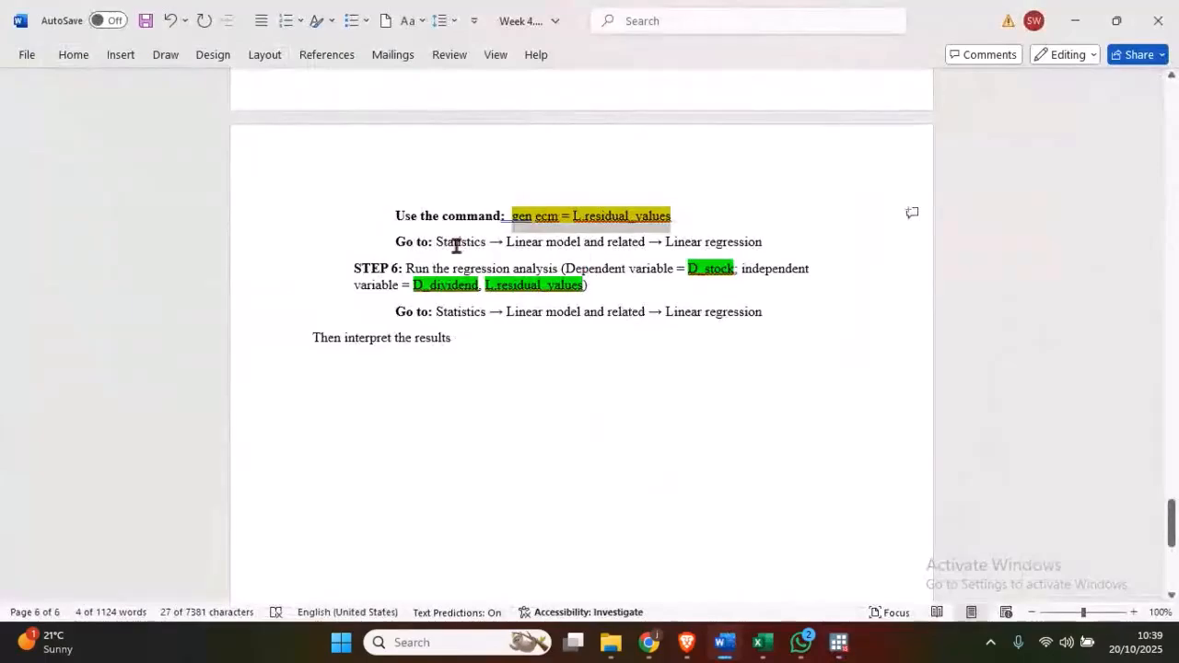
- Review STEP 5 of the guidelines on estimating the ECM model, including its linear regression menu path
left_click(398, 241)
scroll(398, 242, "up", 3)
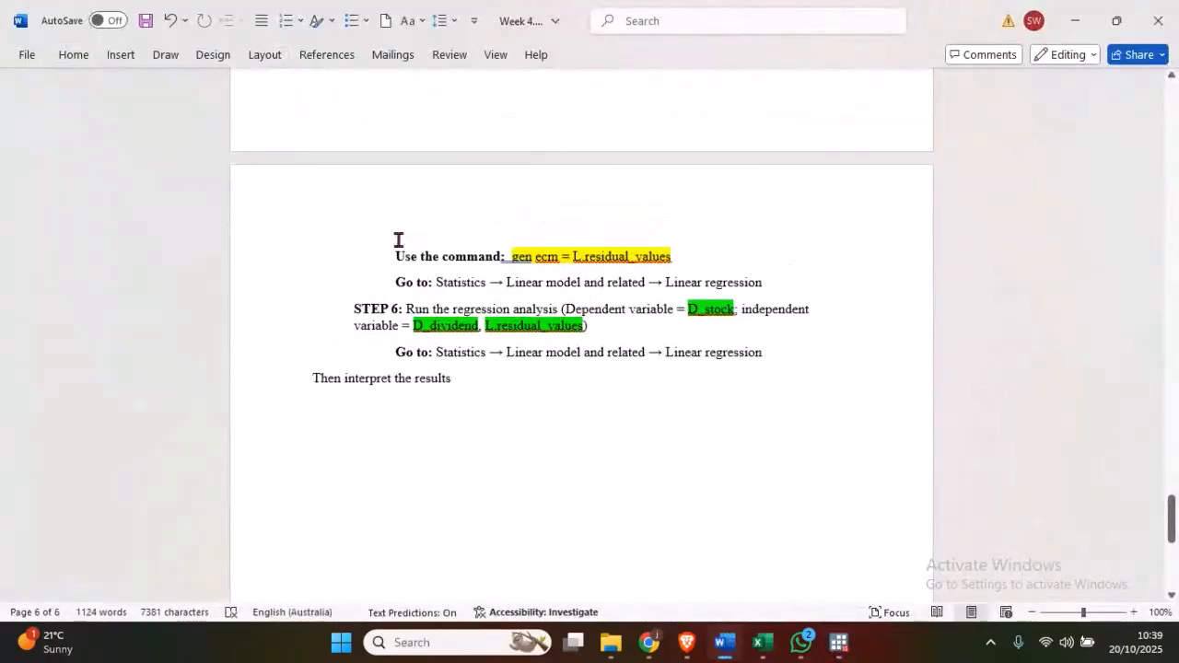
left_click_drag(609, 143, 559, 143)
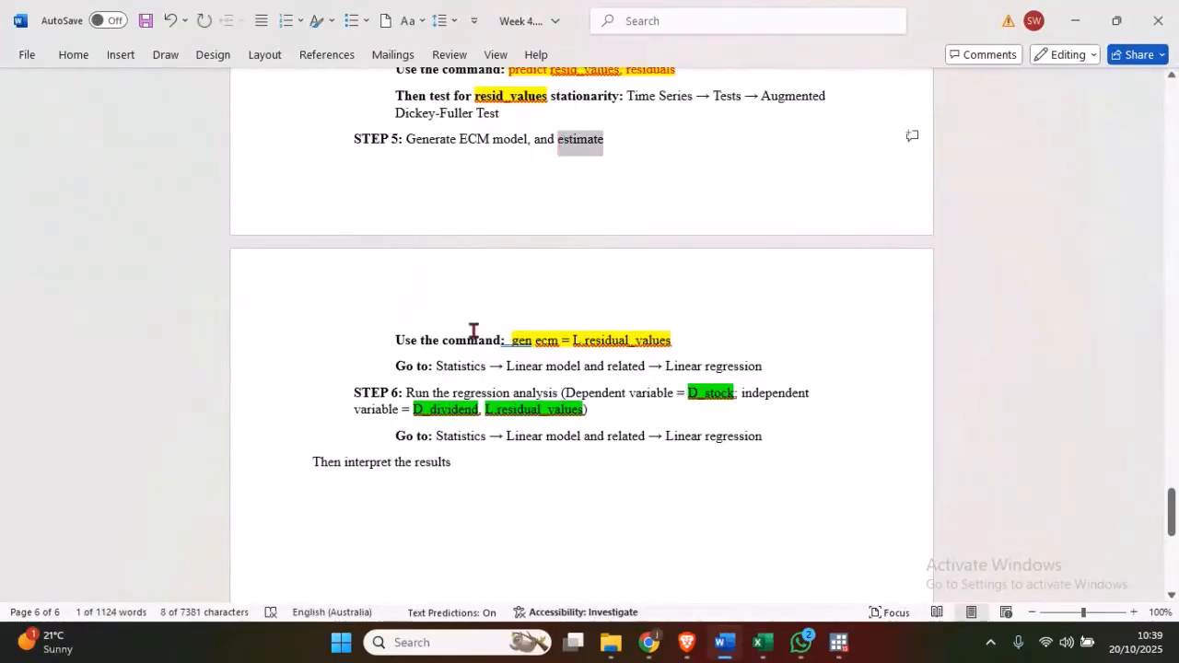
left_click(435, 367)
scroll(435, 369, "down", 1)
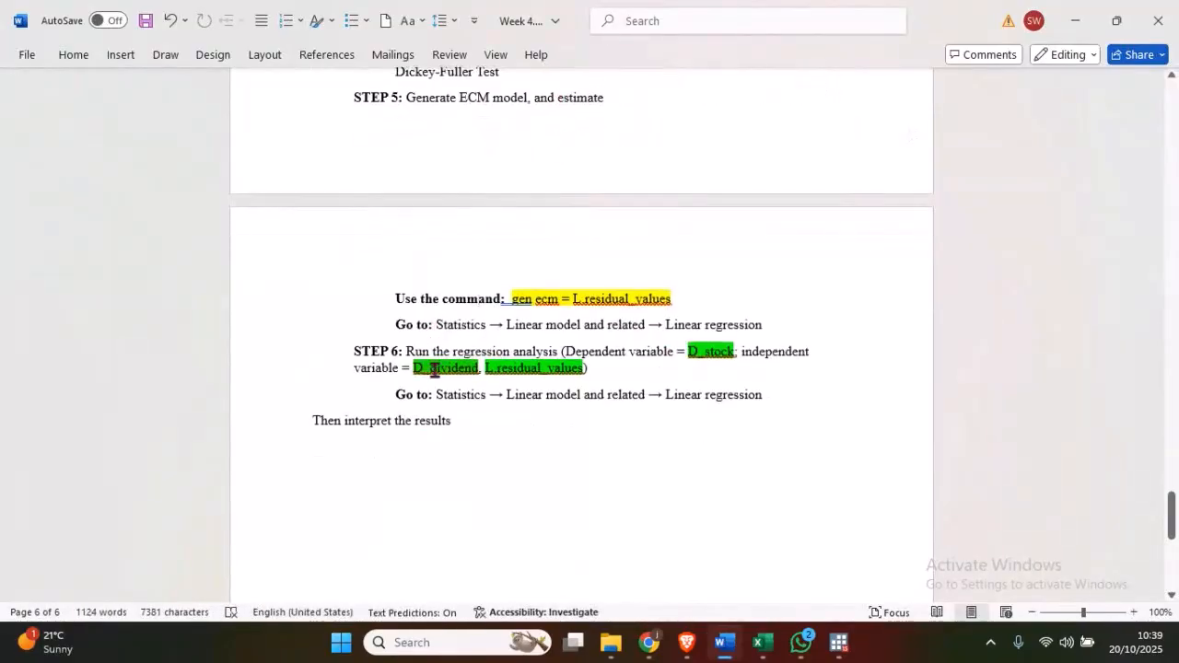
left_click(532, 325)
scroll(430, 300, "down", 1)
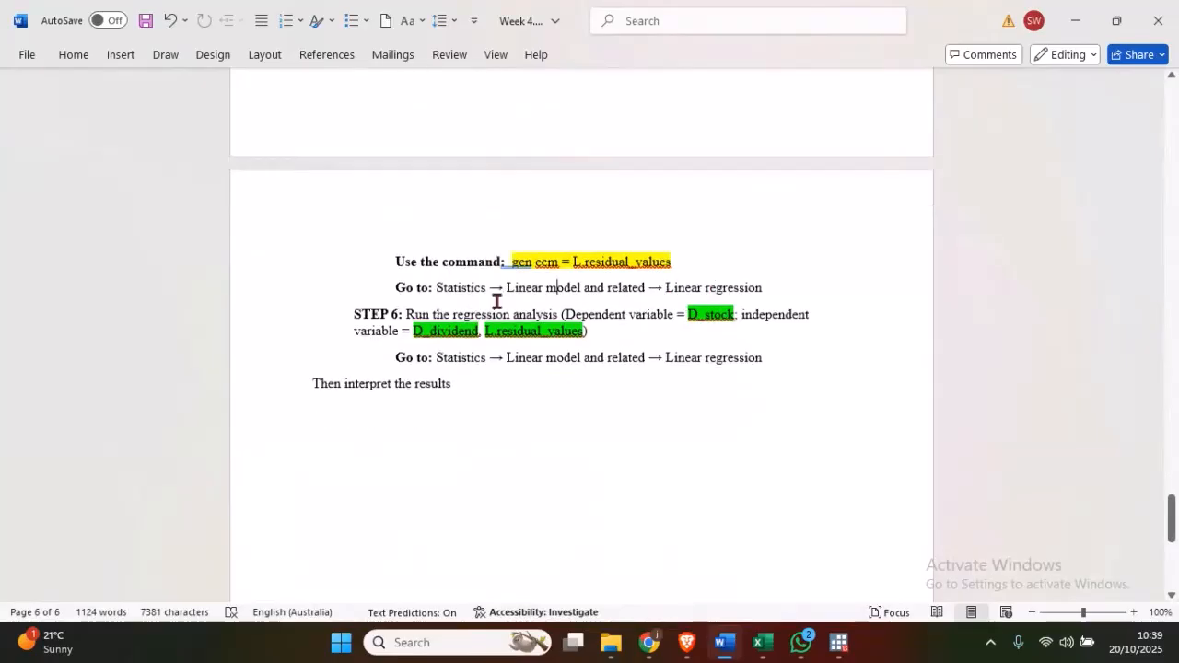
- Examine STEP 6 of the guidelines on running the regression analysis, focusing on D_stock as the dependent variable
left_click_drag(405, 309, 354, 310)
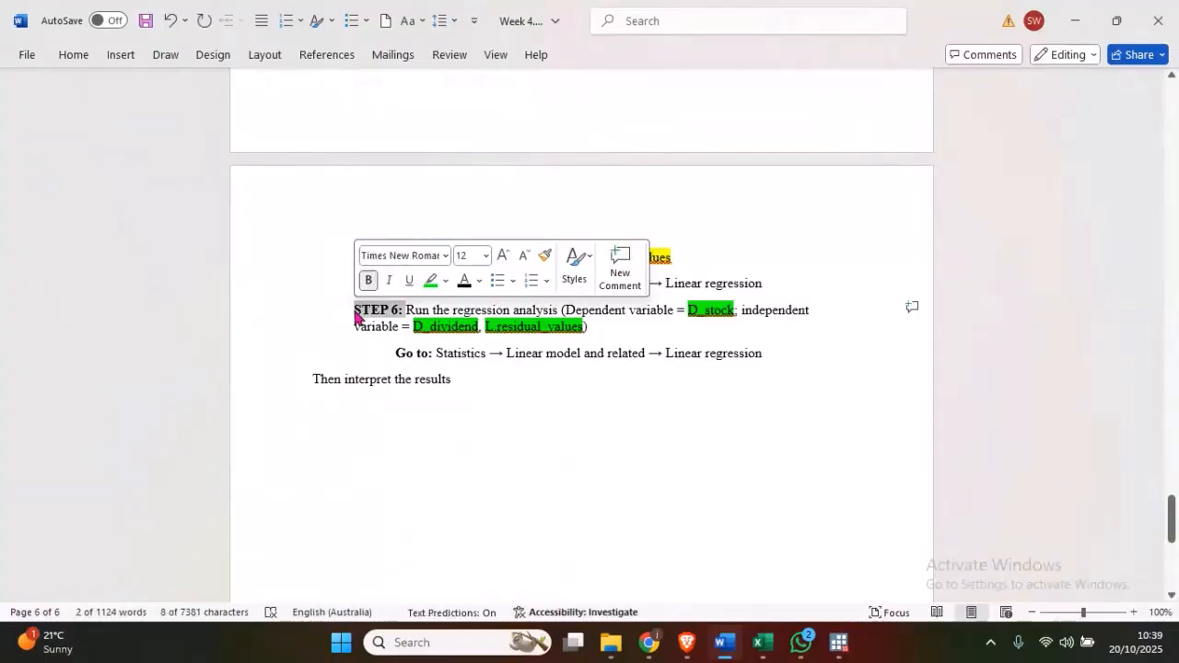
left_click(403, 309)
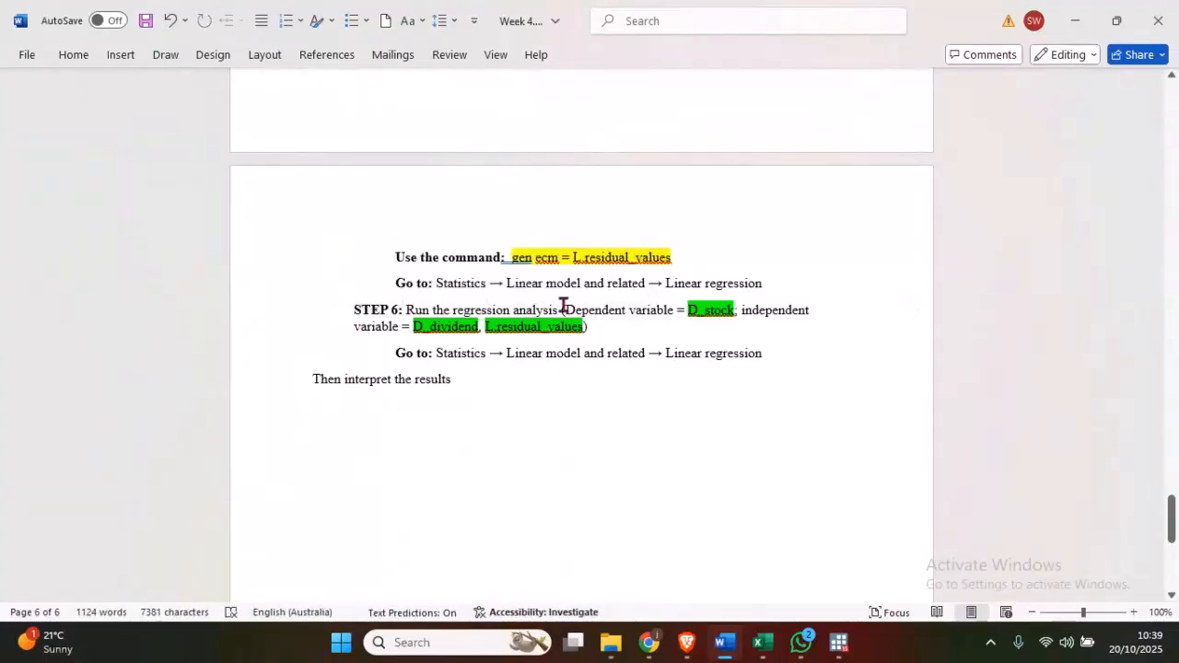
scroll(564, 307, "down", 1)
left_click_drag(564, 268, 653, 267)
left_click(723, 269)
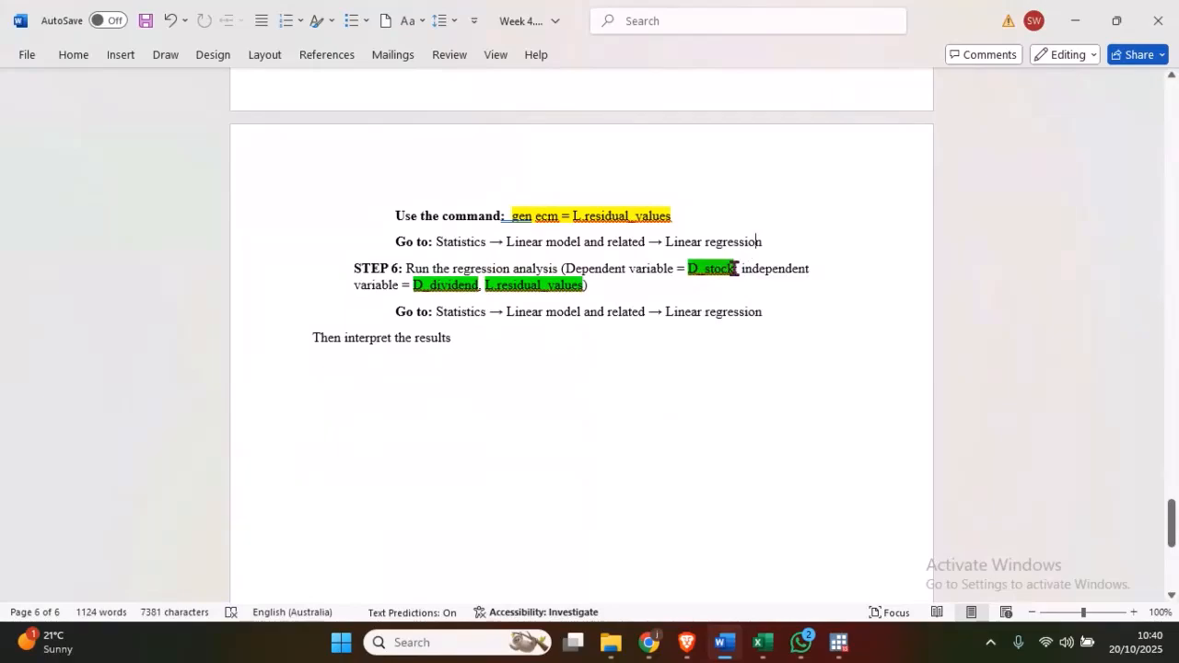
double_click(717, 268)
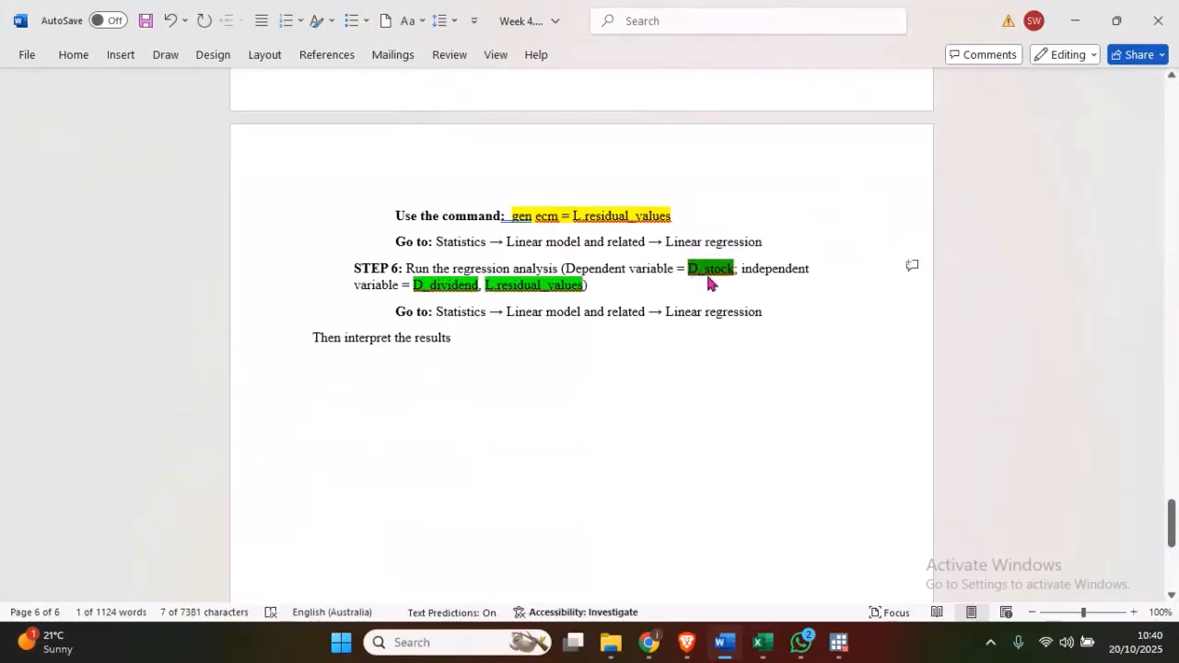
left_click(707, 273)
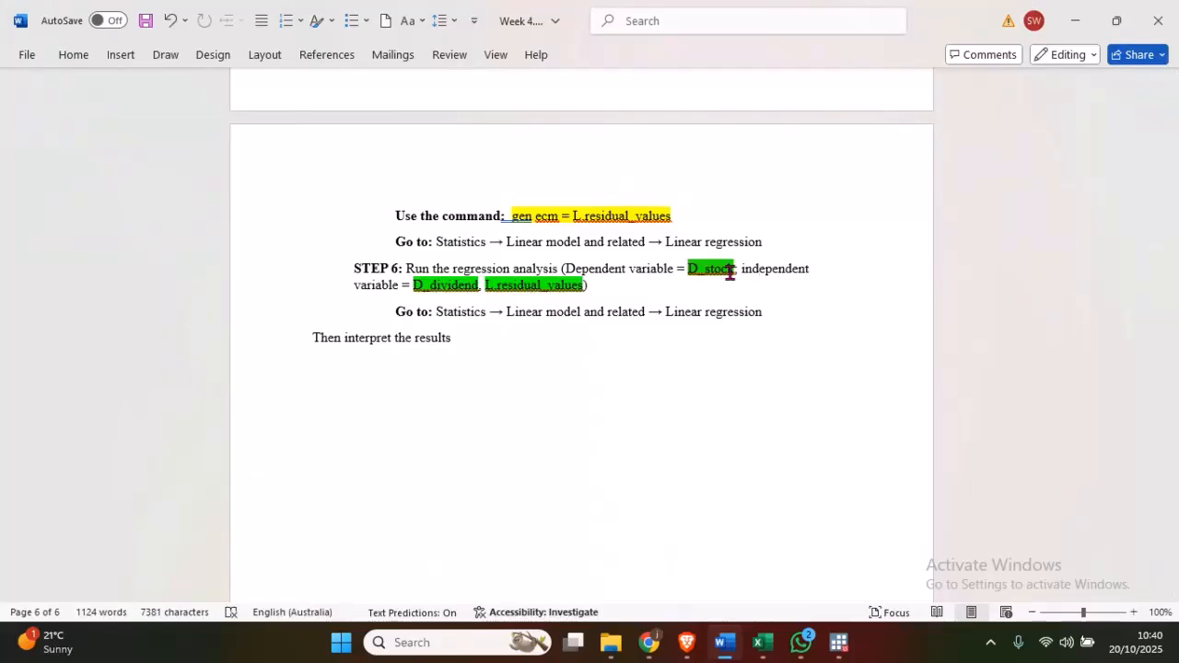
left_click_drag(730, 272, 702, 279)
right_click(712, 273)
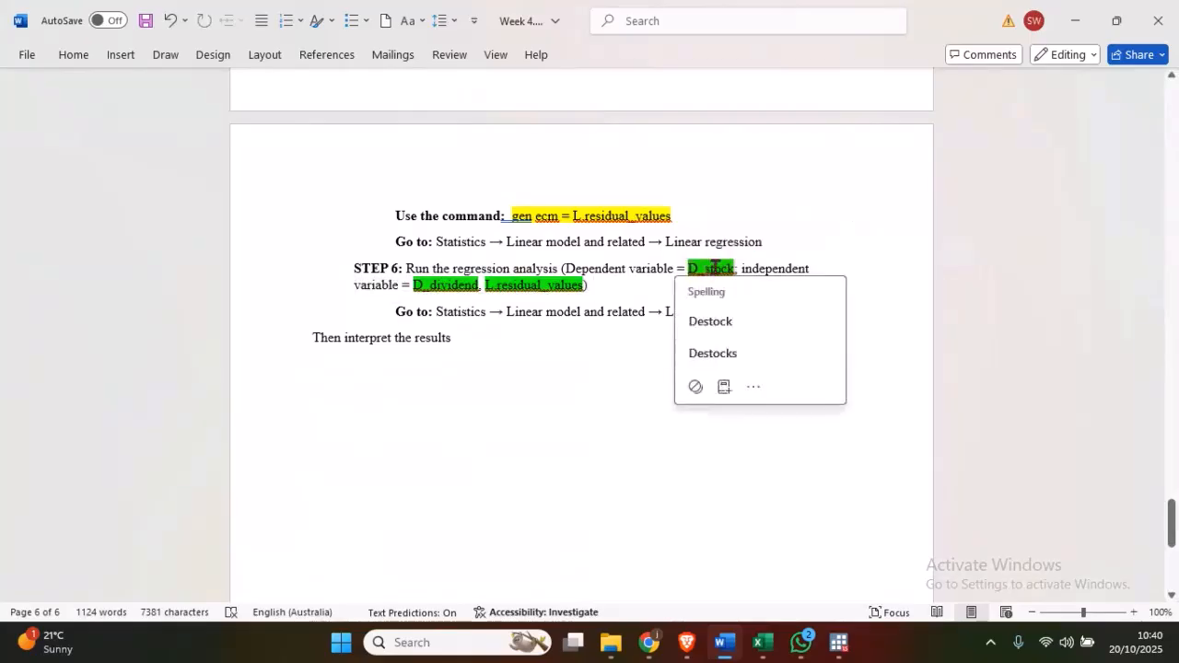
left_click(634, 265)
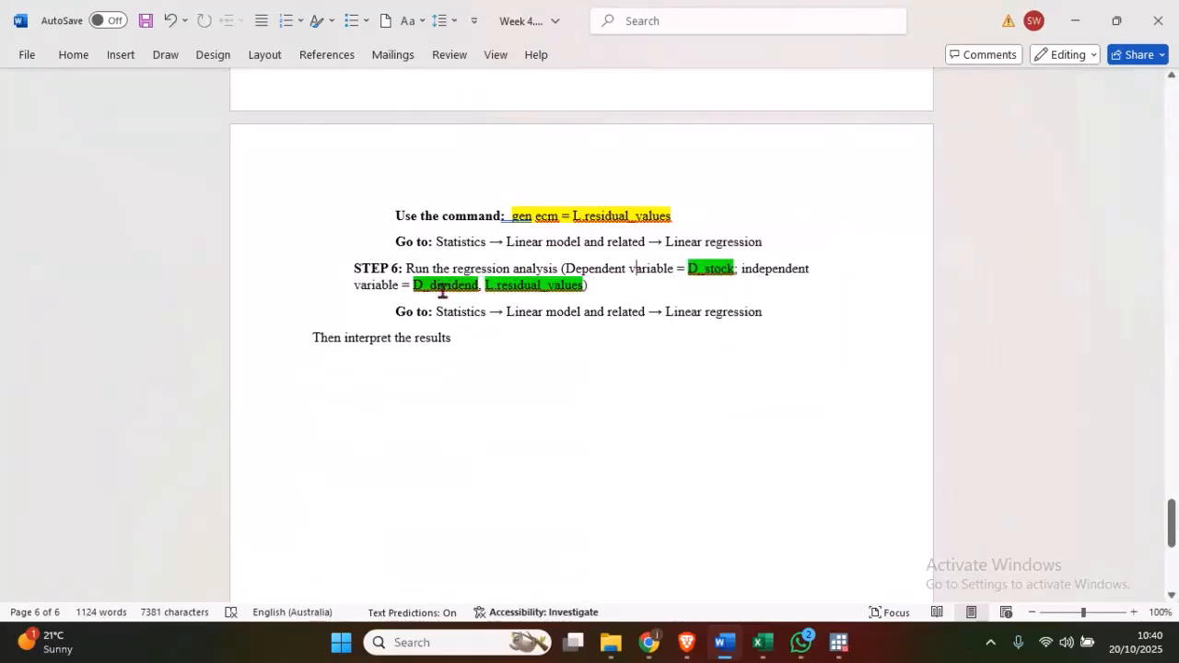
- Examine the STEP 6 independent variables D_dividend and L.residual_values, and the closing instruction to interpret the results
left_click_drag(478, 289, 417, 290)
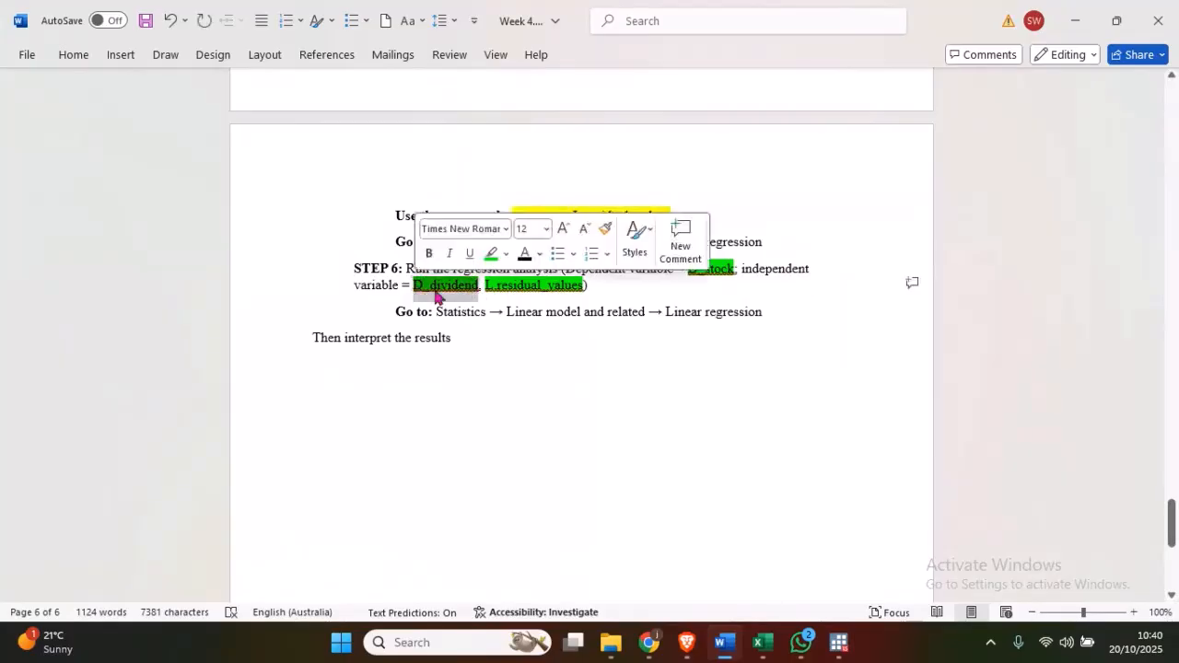
left_click(527, 288)
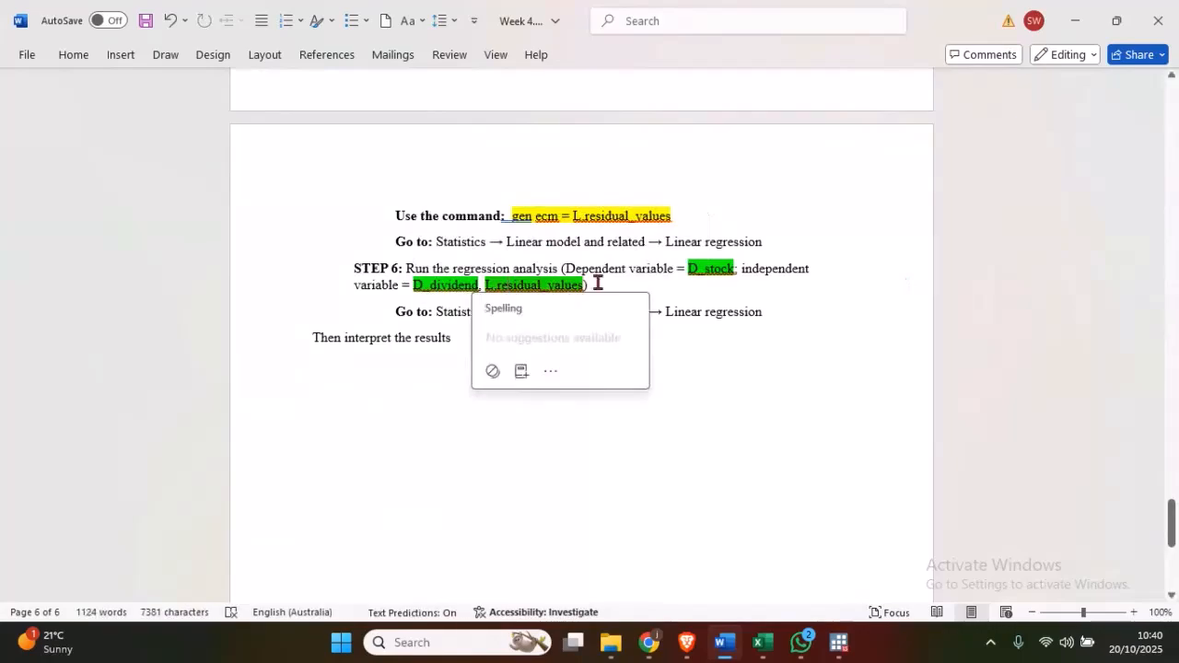
left_click(587, 230)
scroll(589, 240, "up", 1)
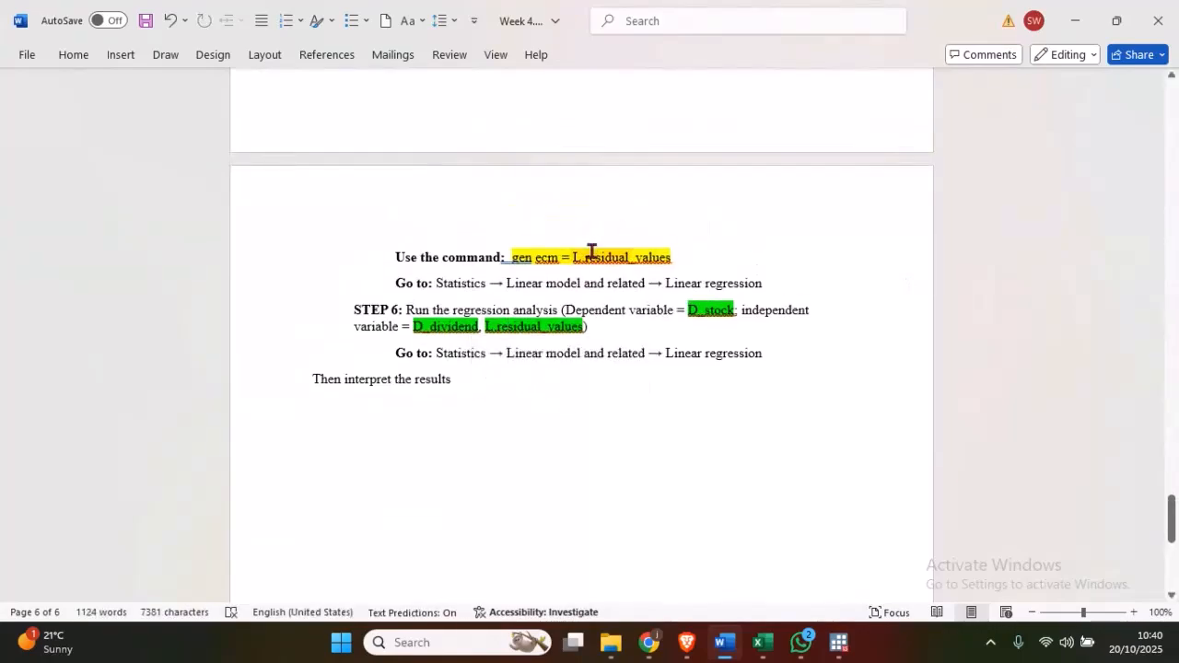
left_click_drag(579, 329, 498, 325)
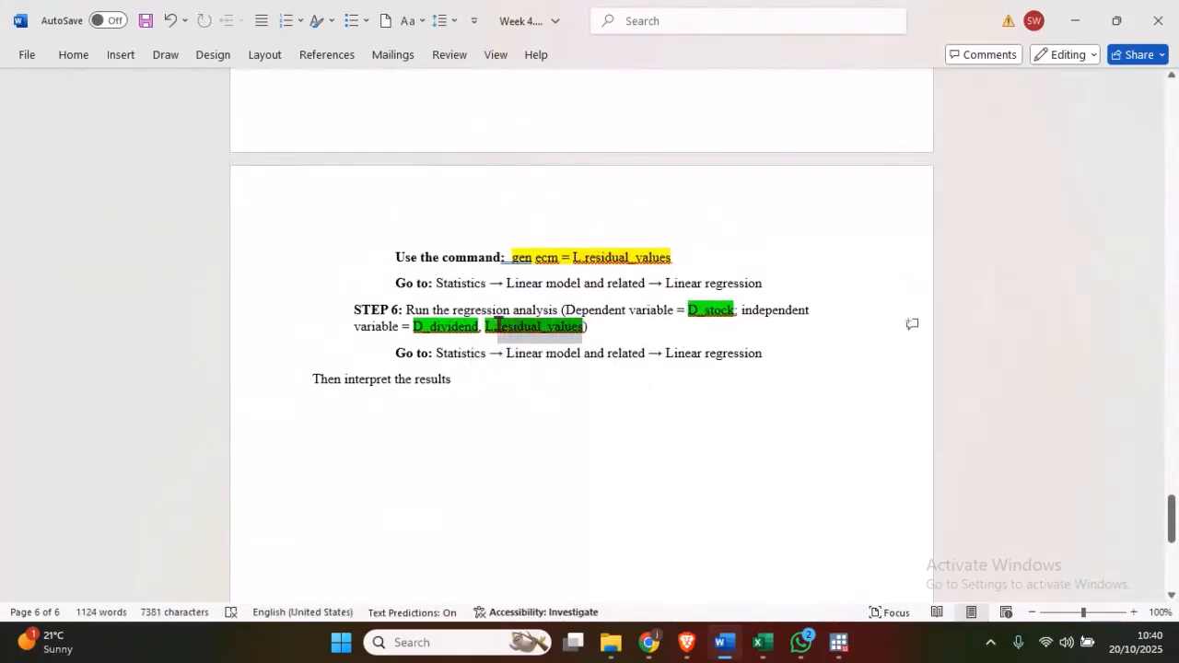
right_click(488, 324)
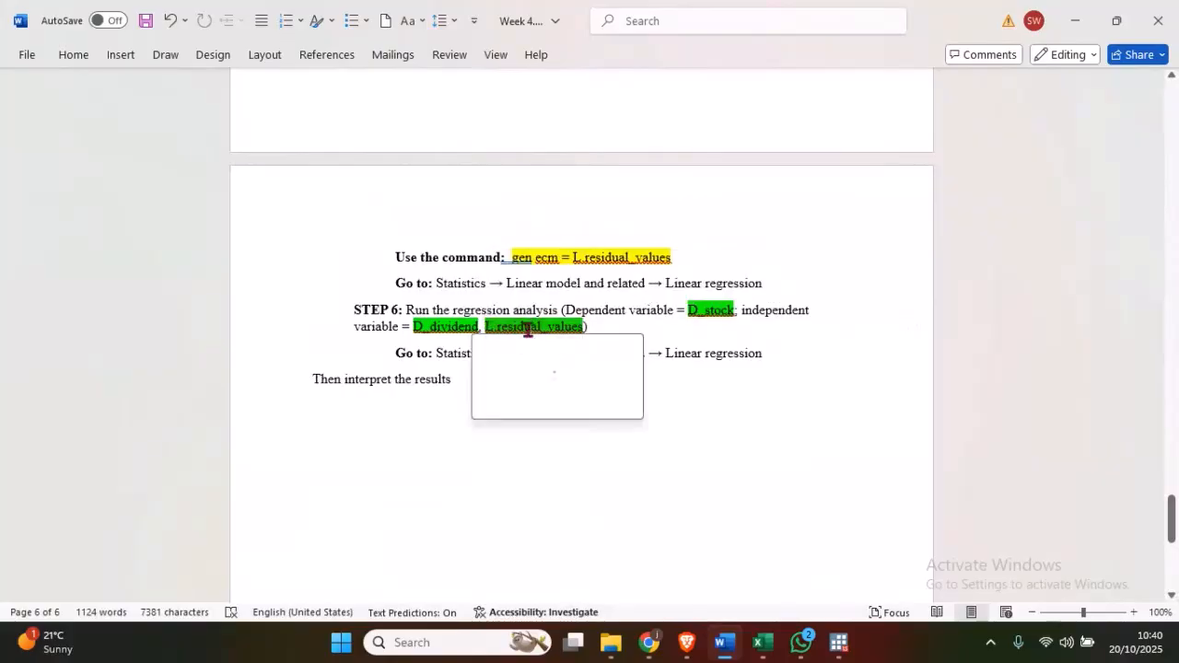
left_click(501, 301)
scroll(500, 302, "down", 2)
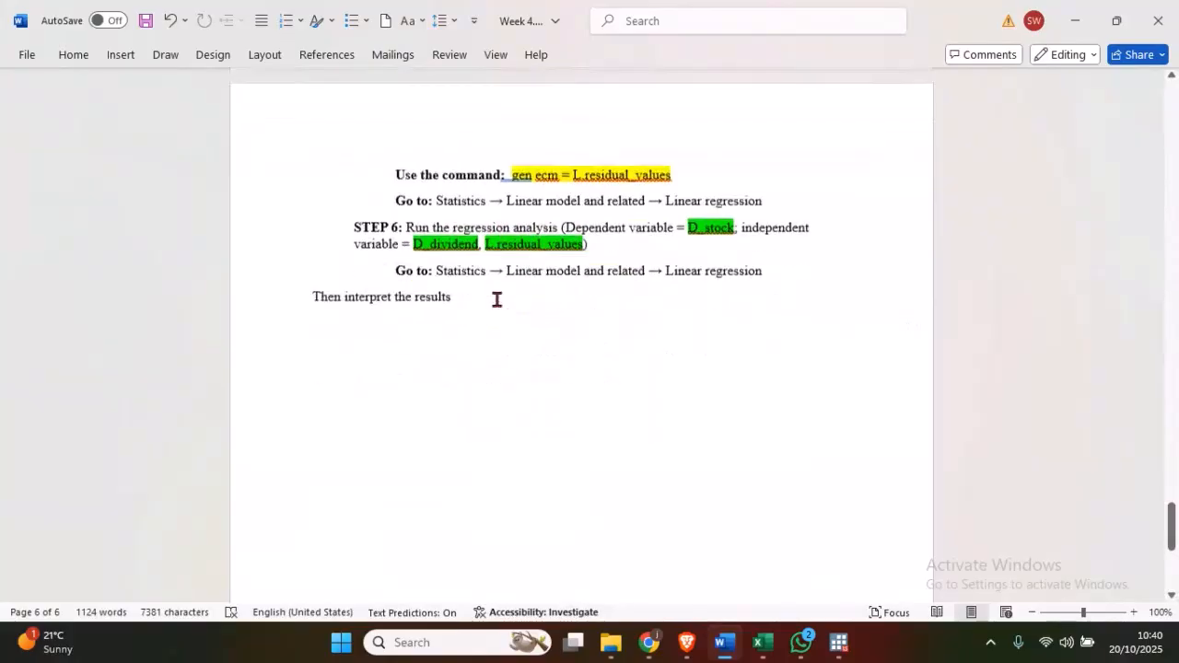
left_click_drag(461, 303, 305, 300)
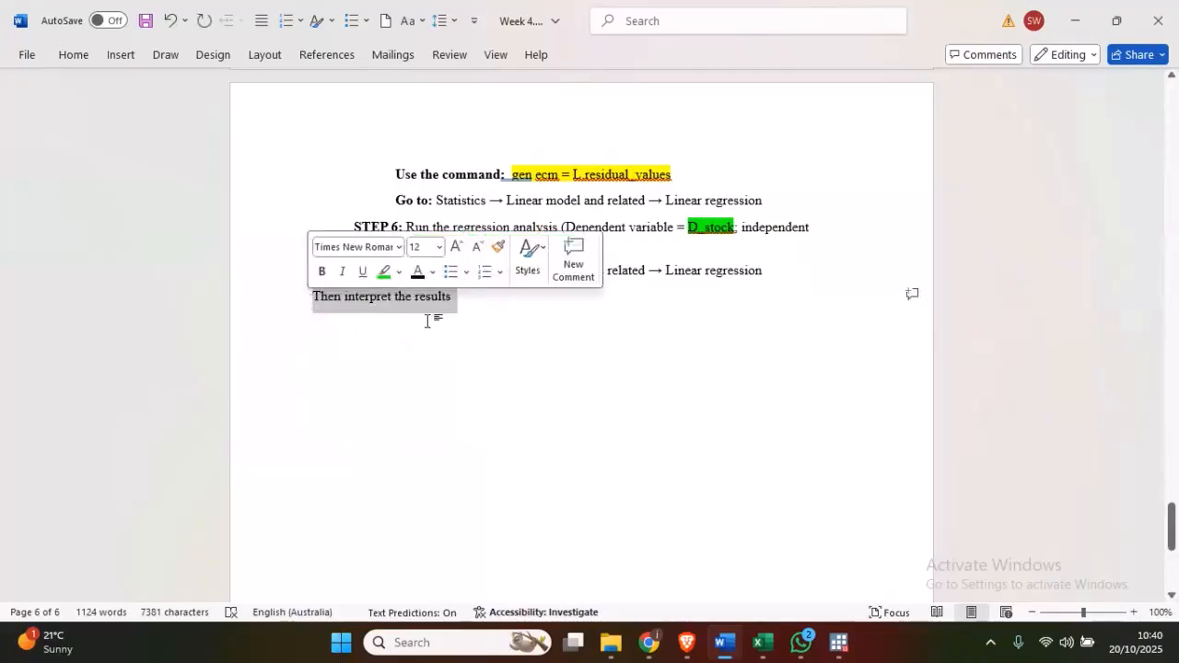
left_click(429, 318)
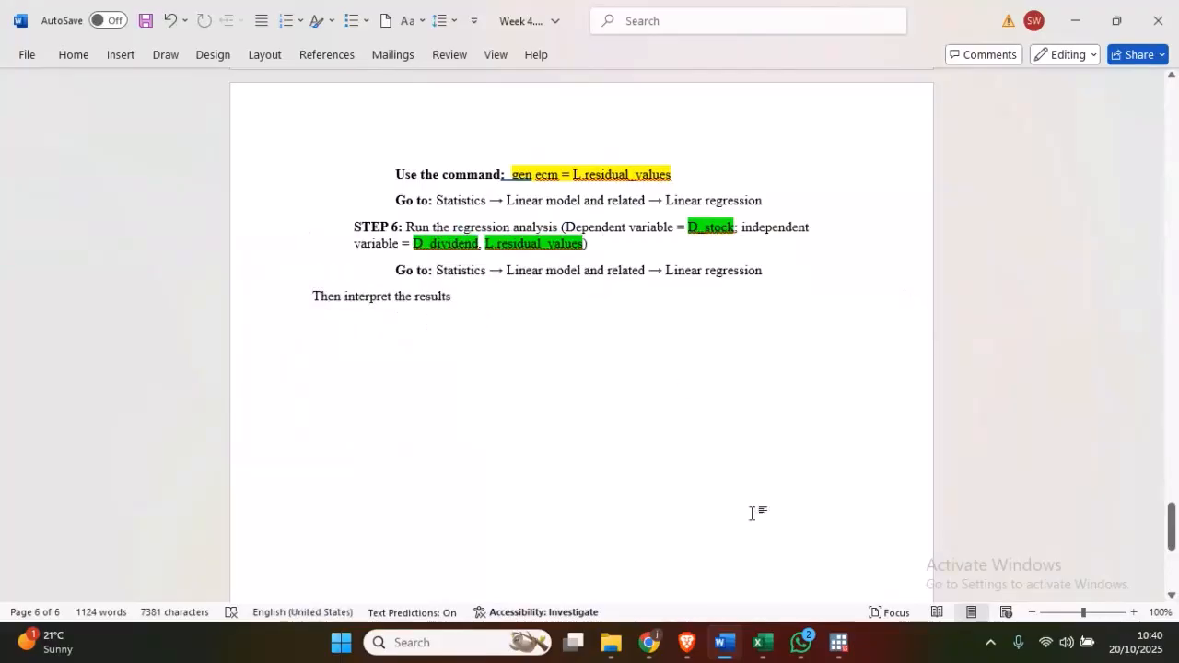
- Switch to Stata and start a linear regression with D_Stock as the dependent variable
mouse_move(842, 644)
left_click(672, 558)
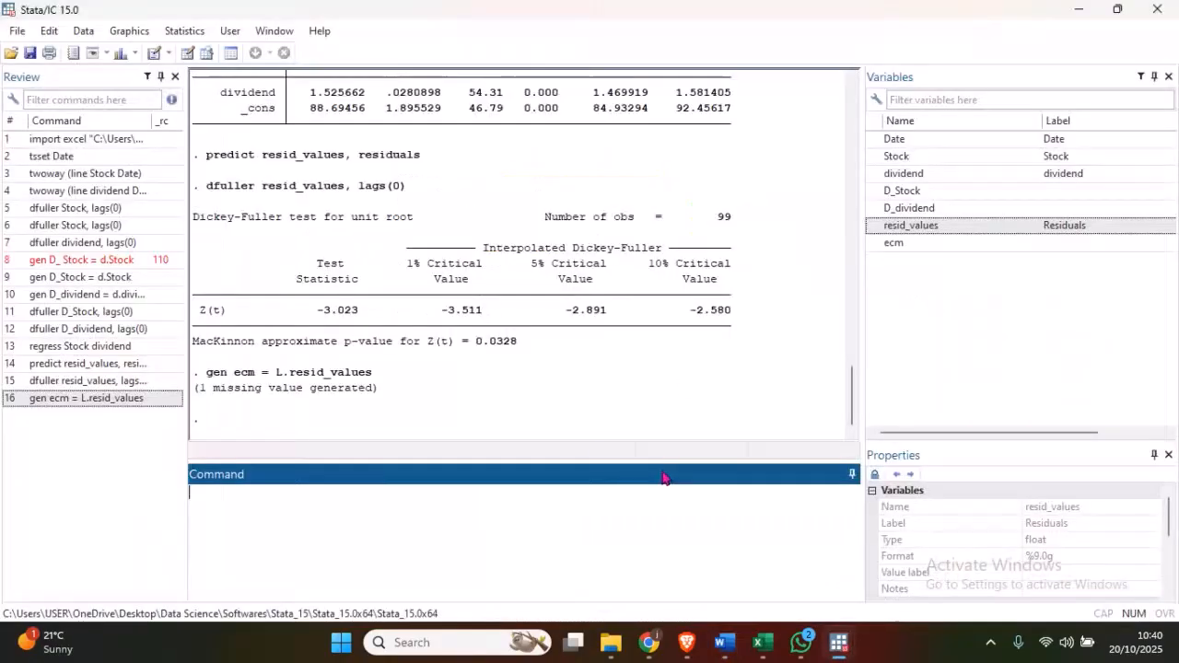
left_click(183, 31)
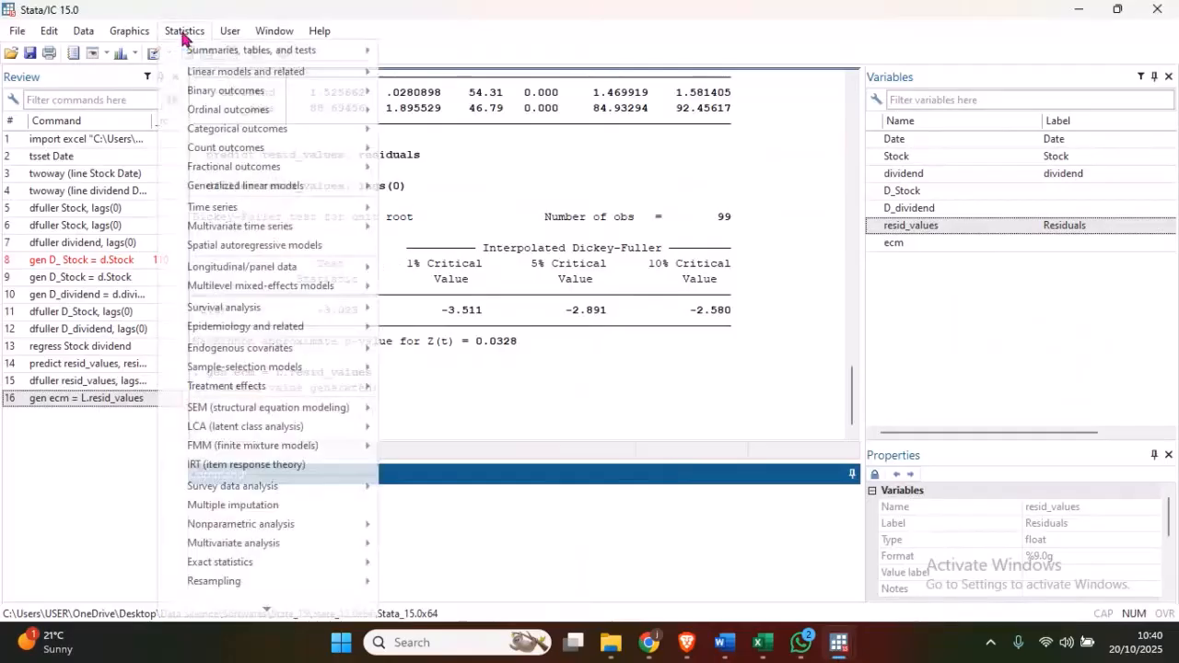
mouse_move(236, 76)
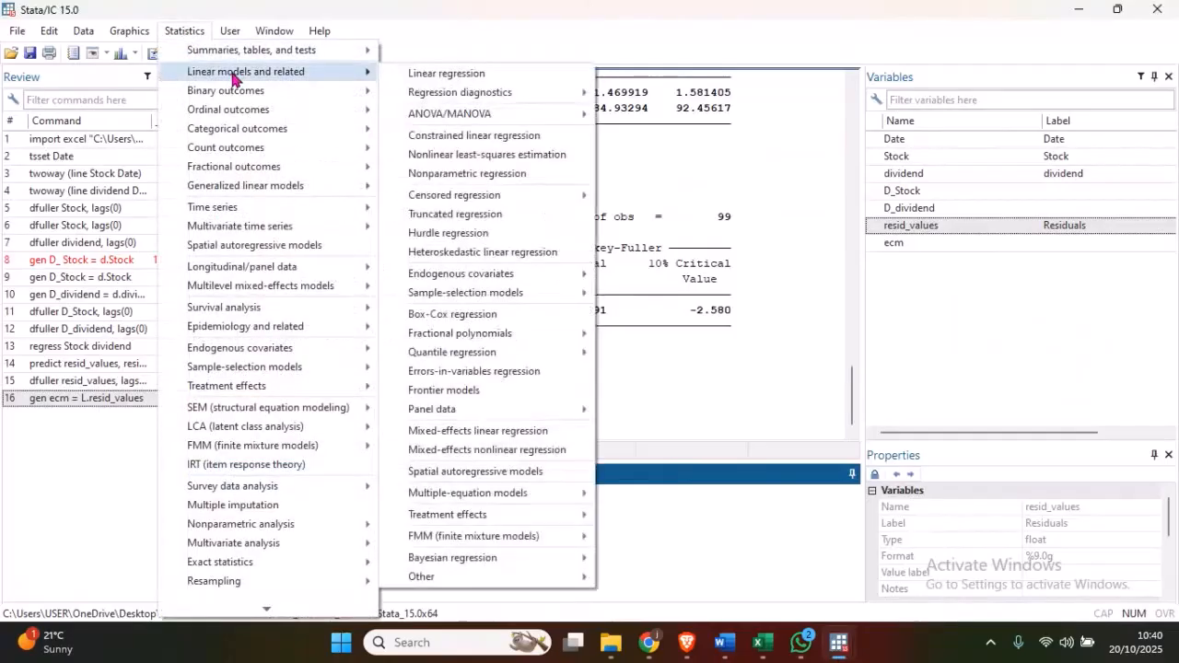
left_click(448, 74)
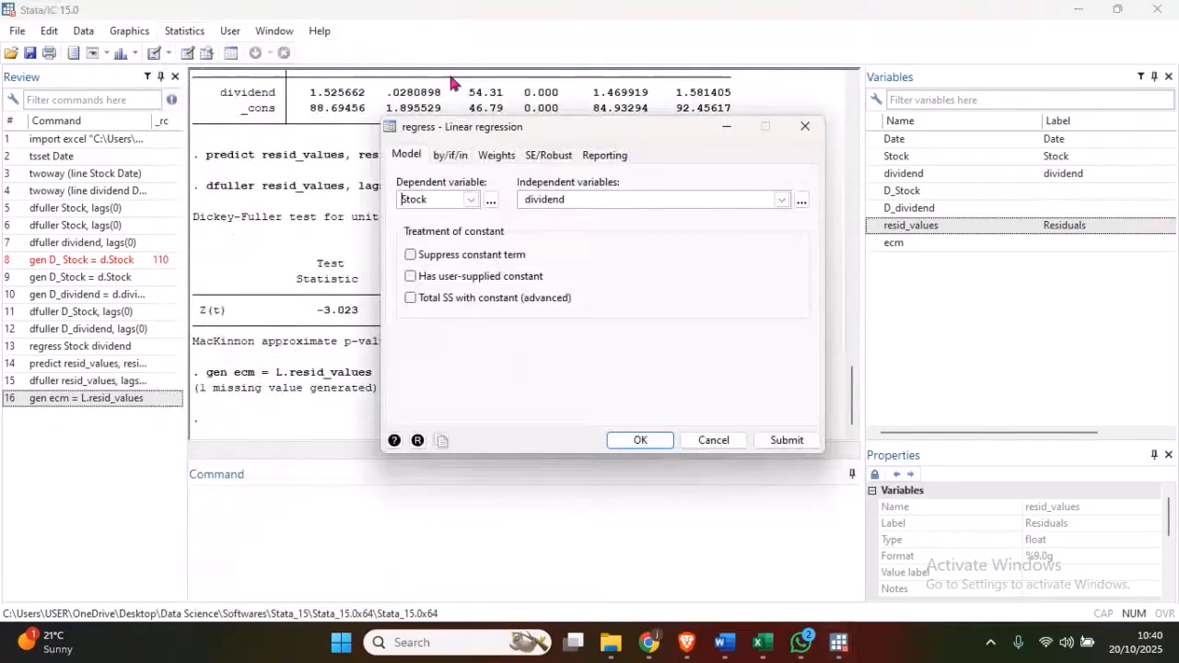
left_click(470, 201)
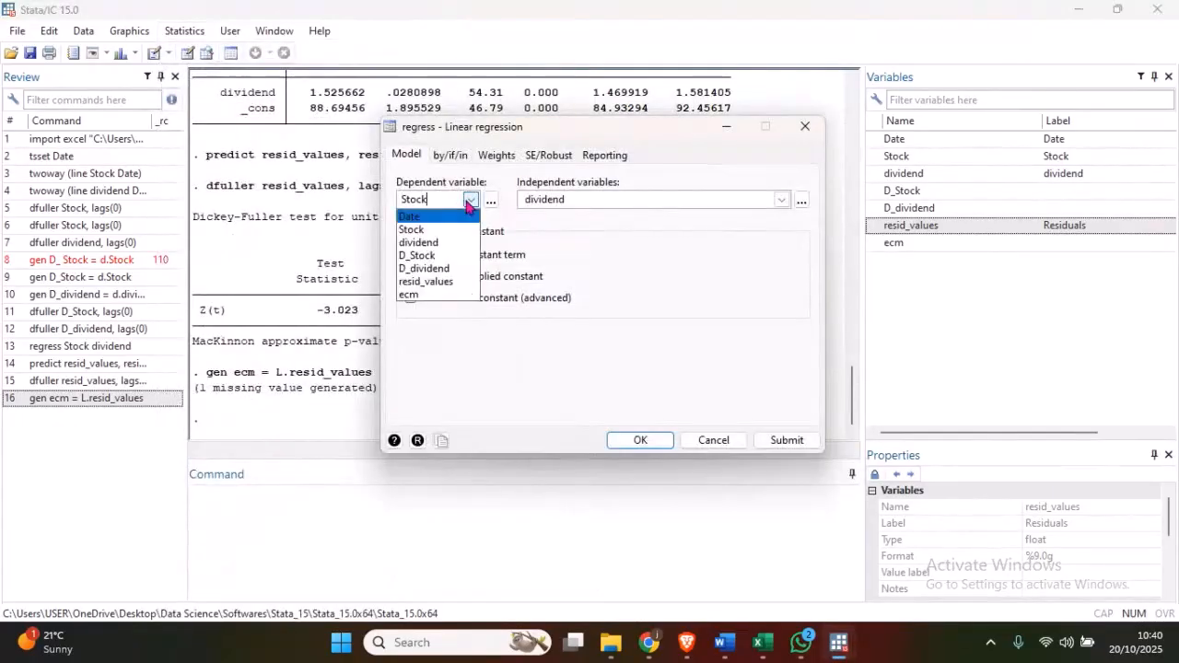
left_click(463, 260)
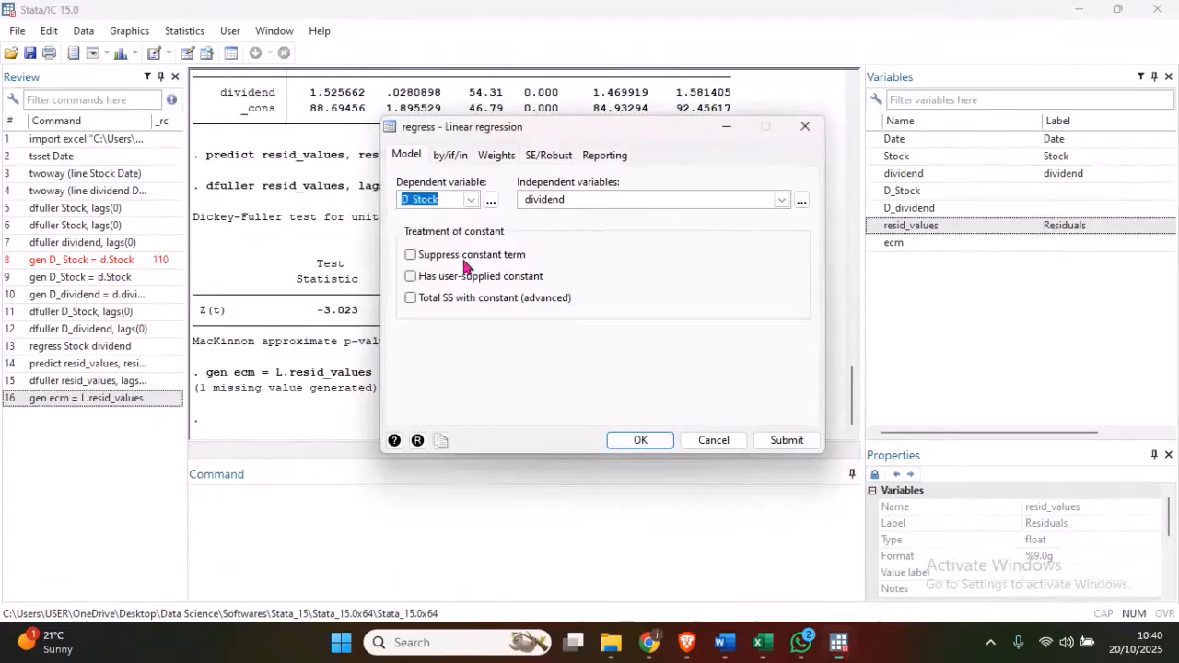
- Check the STEP 6 independent variables in the Word guidelines, and return to Stata's linear regression dialog
left_click(782, 200)
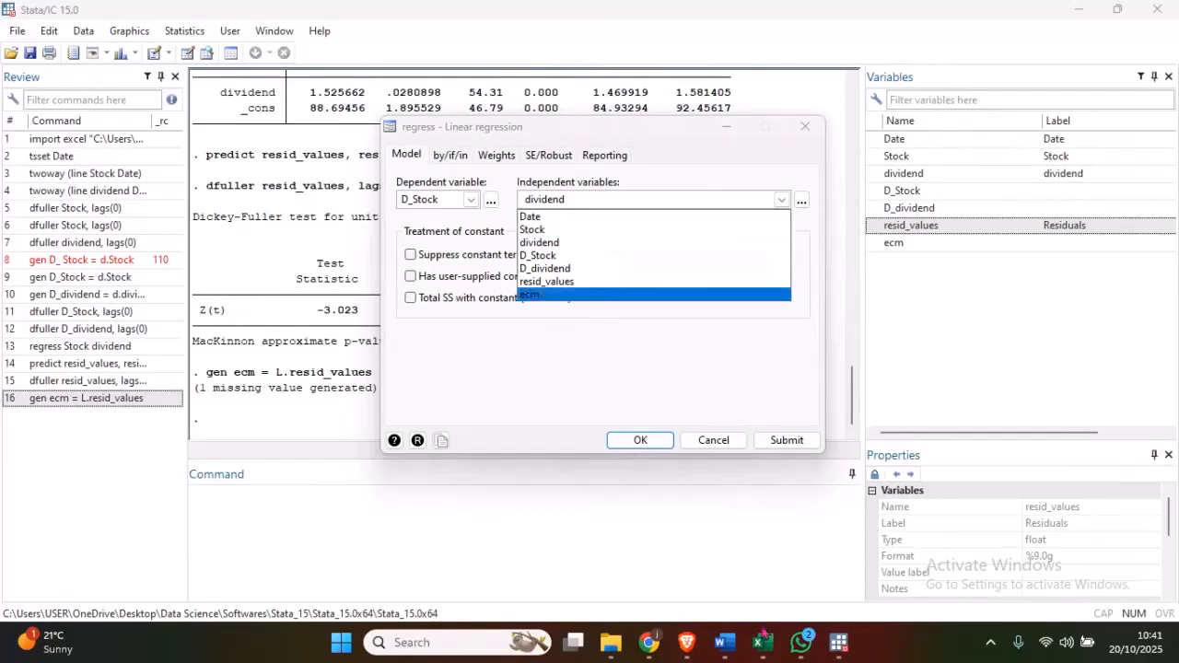
left_click(725, 642)
left_click_drag(413, 244, 548, 241)
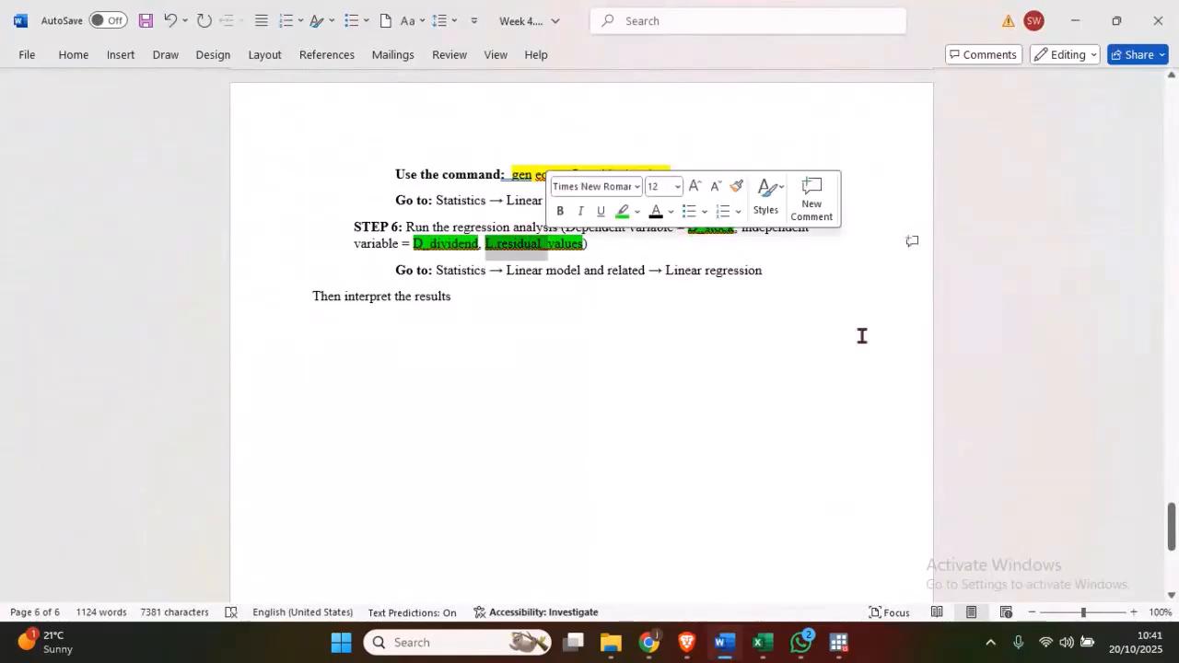
left_click(838, 649)
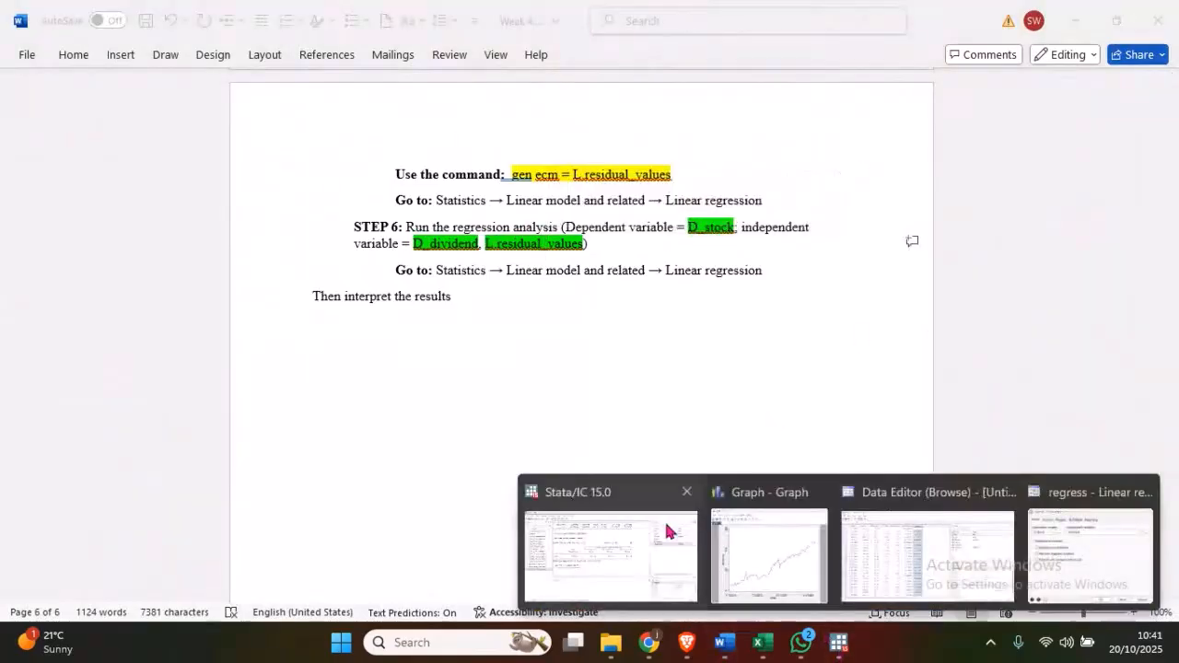
left_click(670, 532)
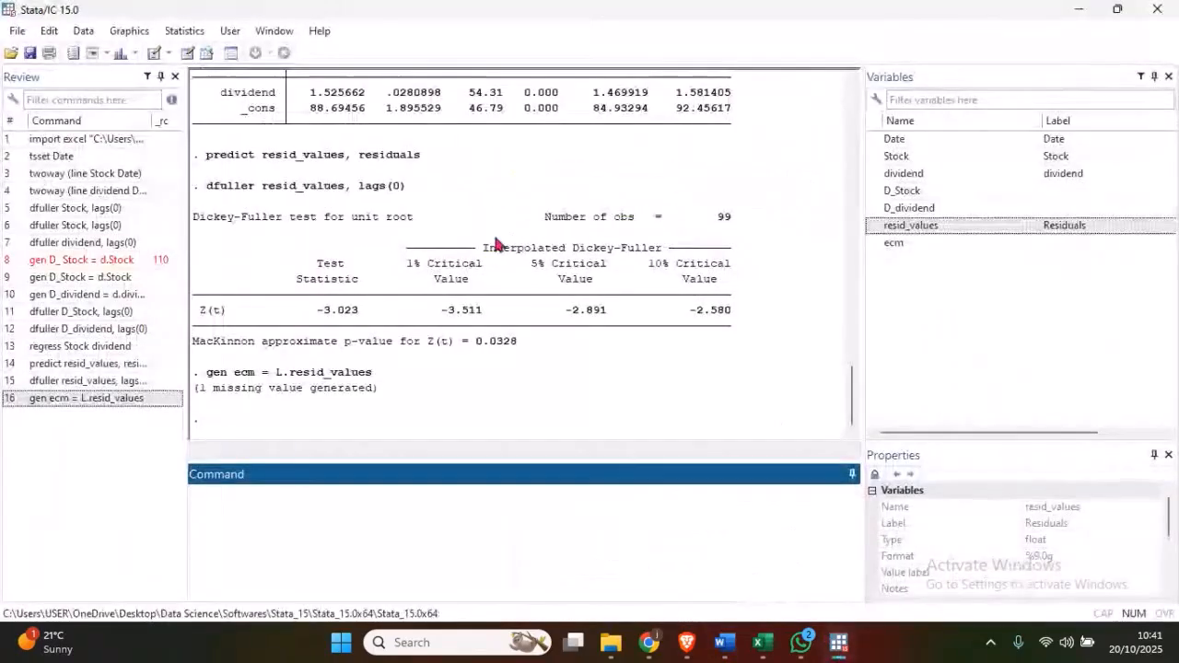
left_click(837, 645)
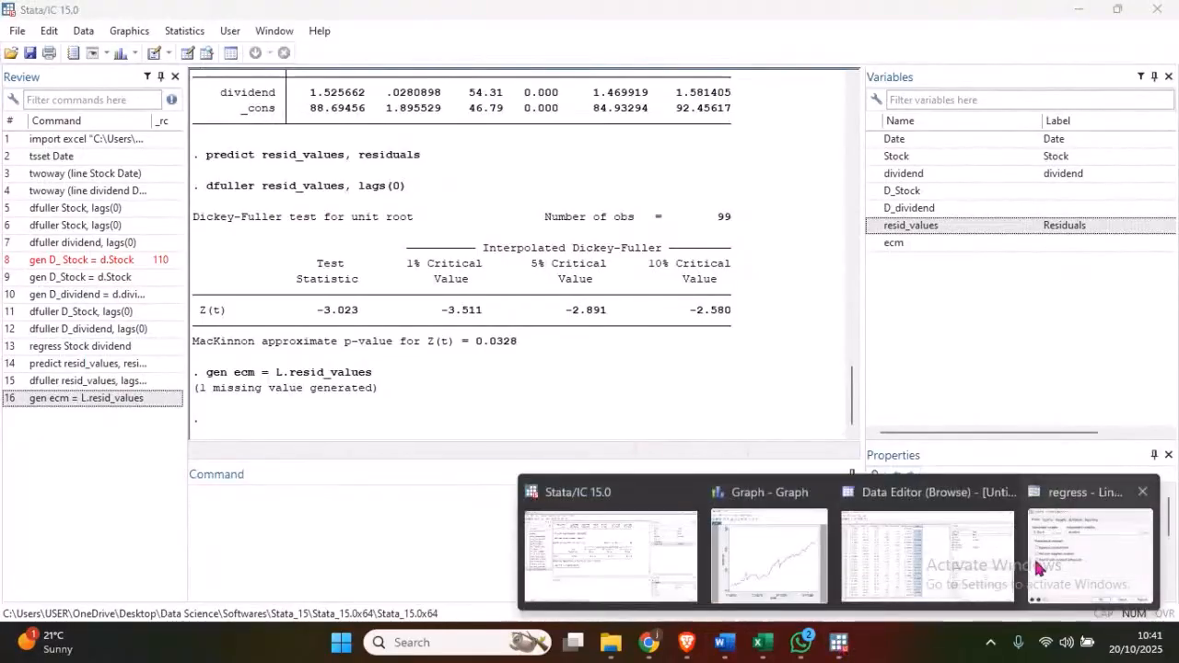
left_click(1039, 568)
- Replace dividend with D_dividend as the independent variable of the regression
left_click(781, 202)
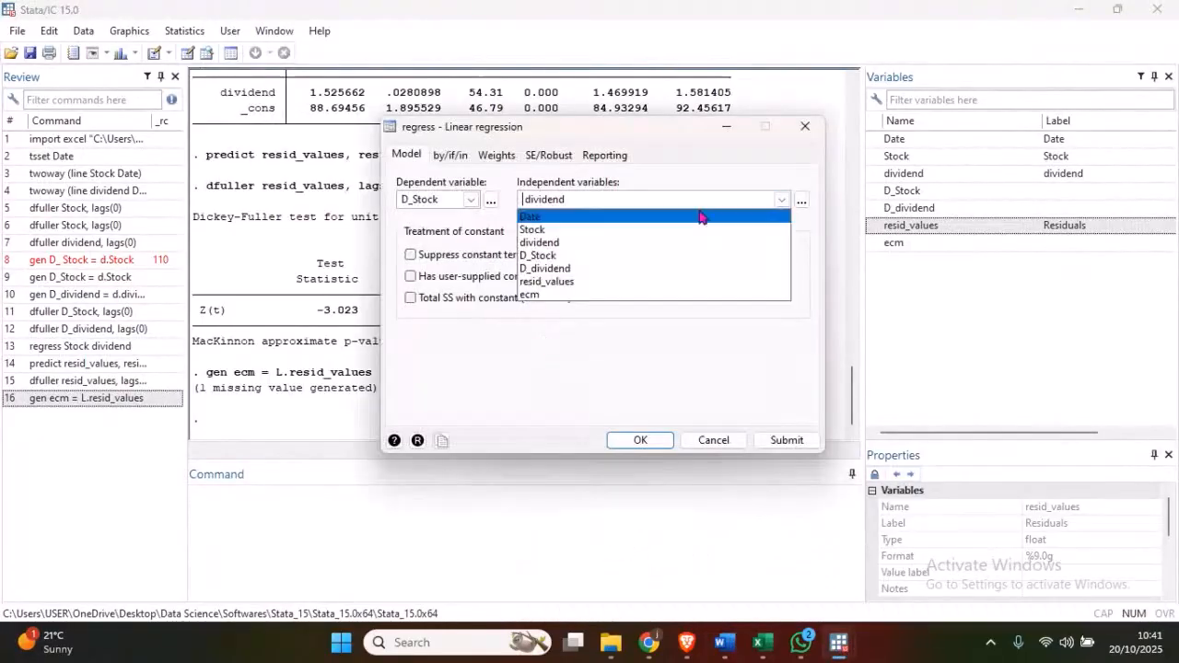
left_click(556, 273)
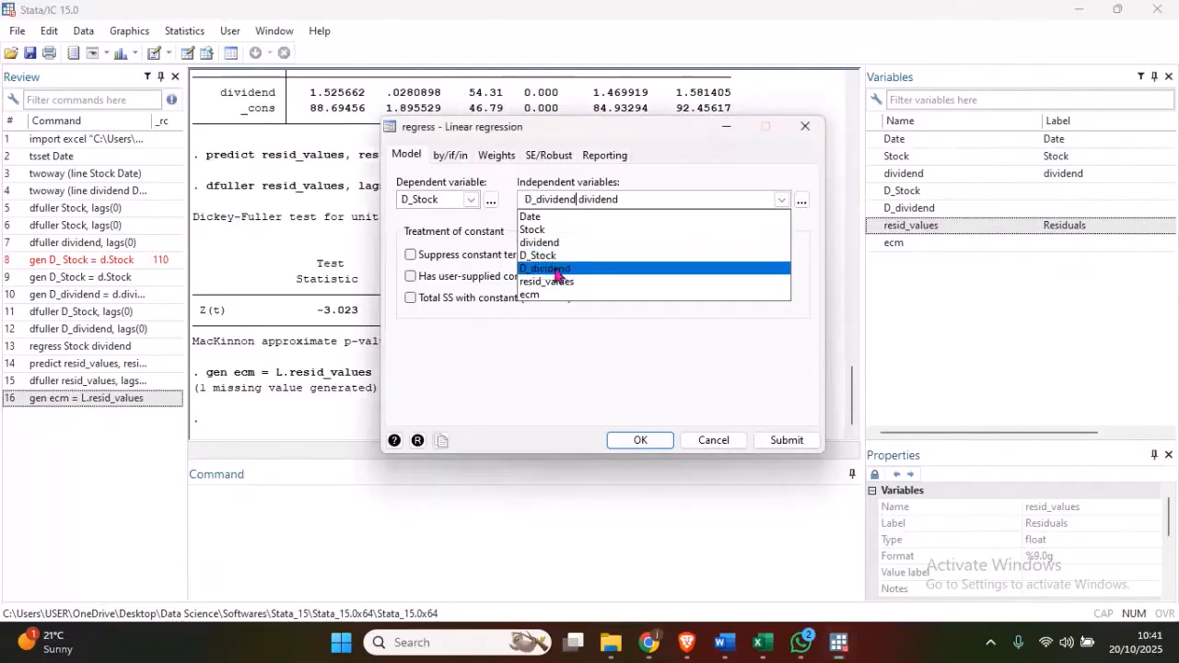
left_click(636, 200)
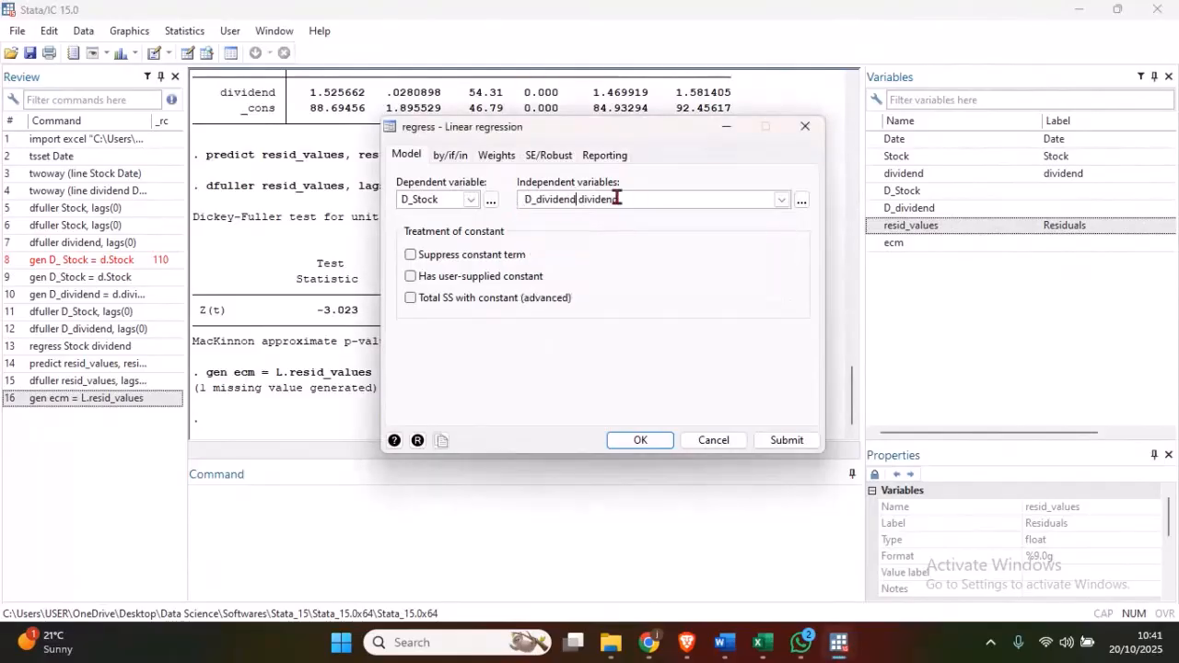
key("BackSpace")
key("BackSpace")
key("BackSpace")
key("BackSpace")
key("BackSpace")
key("BackSpace")
key("BackSpace")
key("BackSpace")
key("BackSpace")
key("BackSpace")
key("BackSpace")
key("BackSpace")
key("BackSpace")
key("BackSpace")
key("BackSpace")
key("BackSpace")
left_click(782, 200)
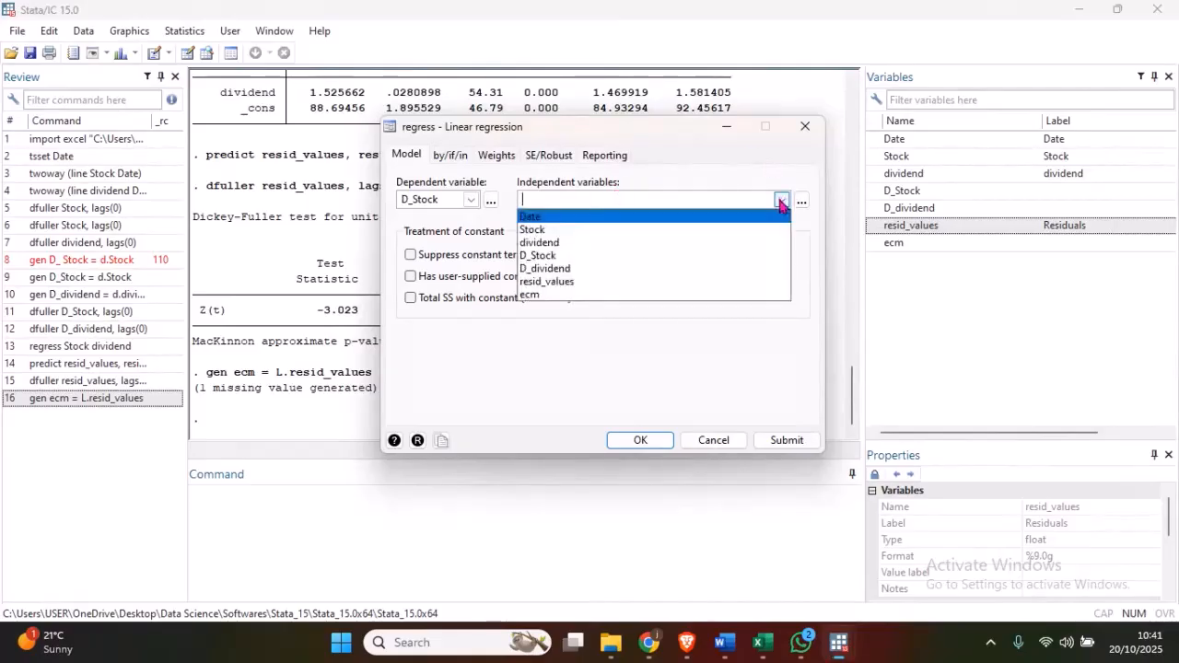
left_click(564, 269)
left_click(562, 272)
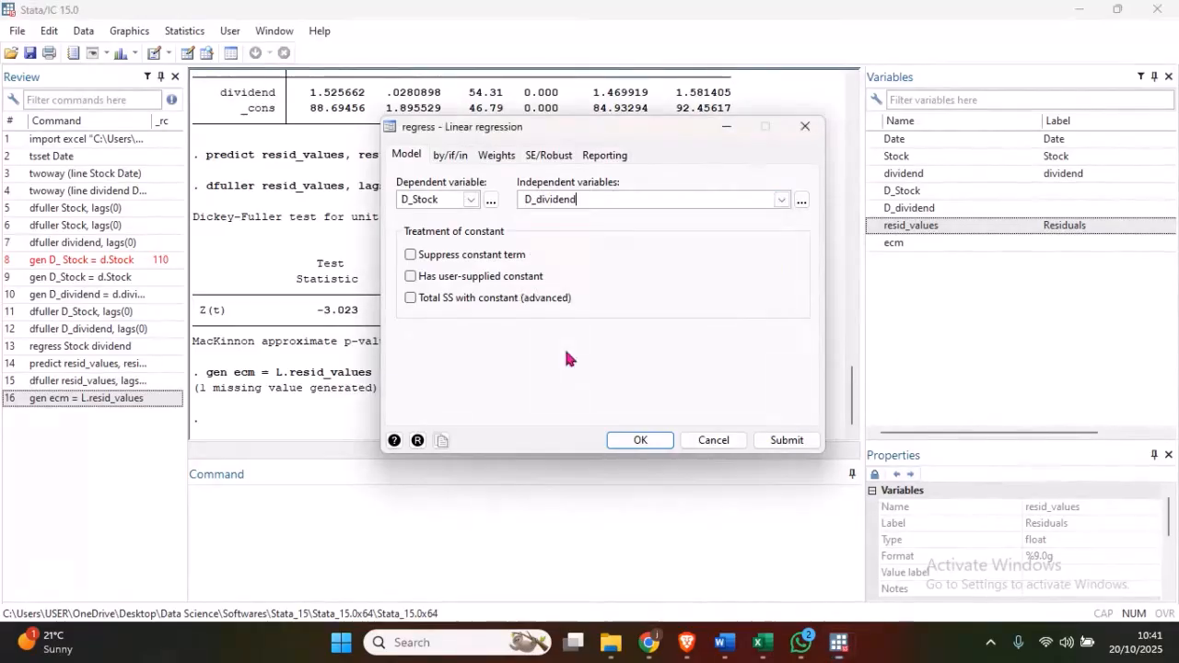
- Add ecm as the second independent variable and run the regression of D_Stock on D_dividend and ecm
left_click(781, 201)
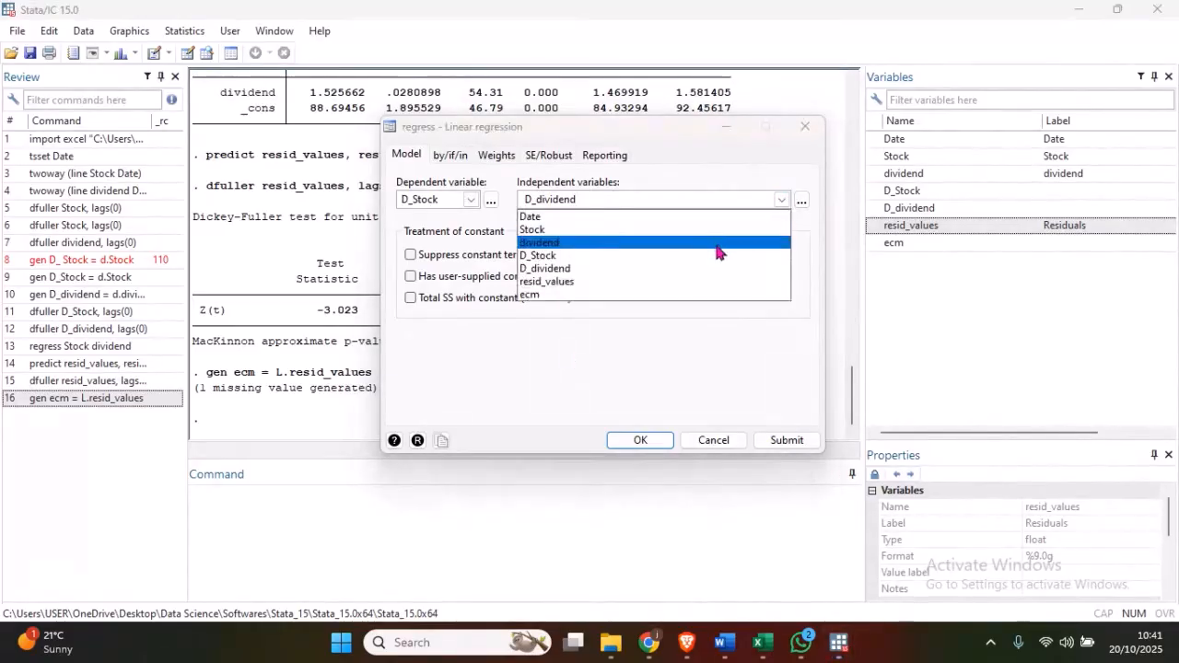
left_click(610, 294)
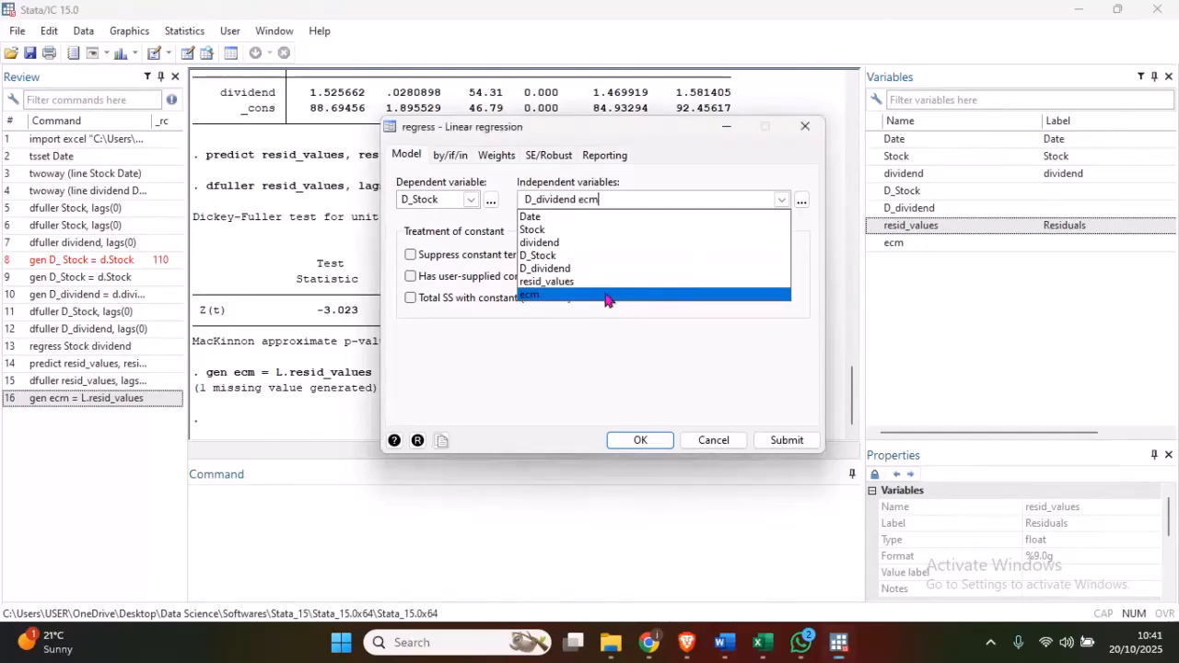
left_click(599, 332)
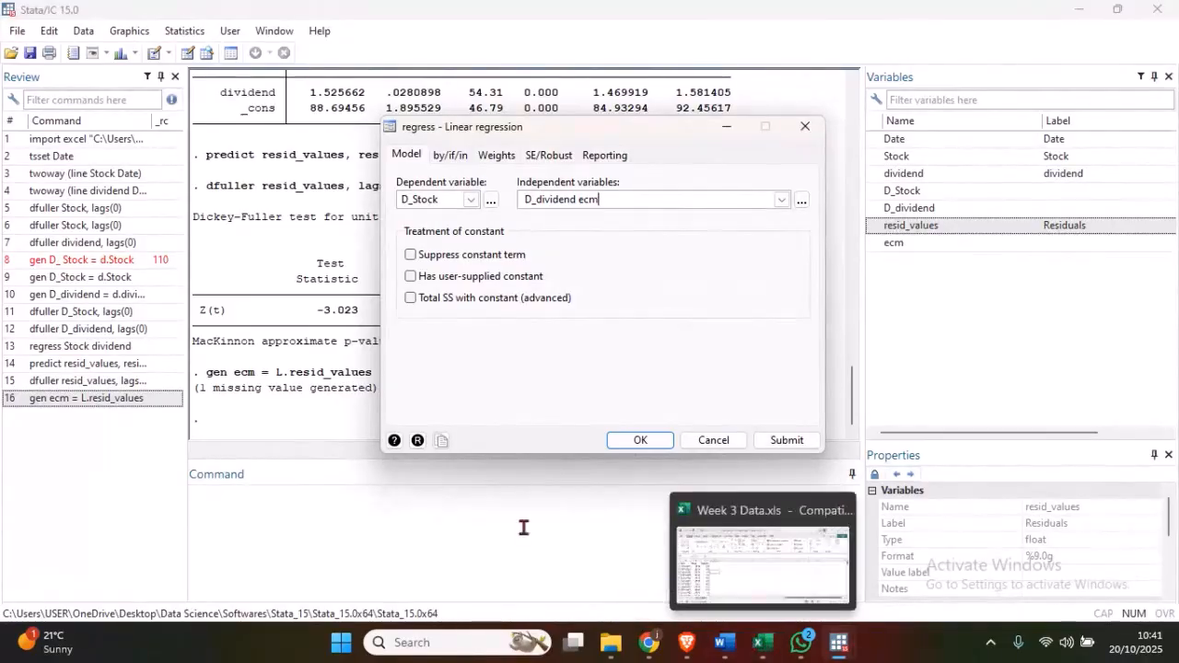
left_click_drag(573, 131, 880, 273)
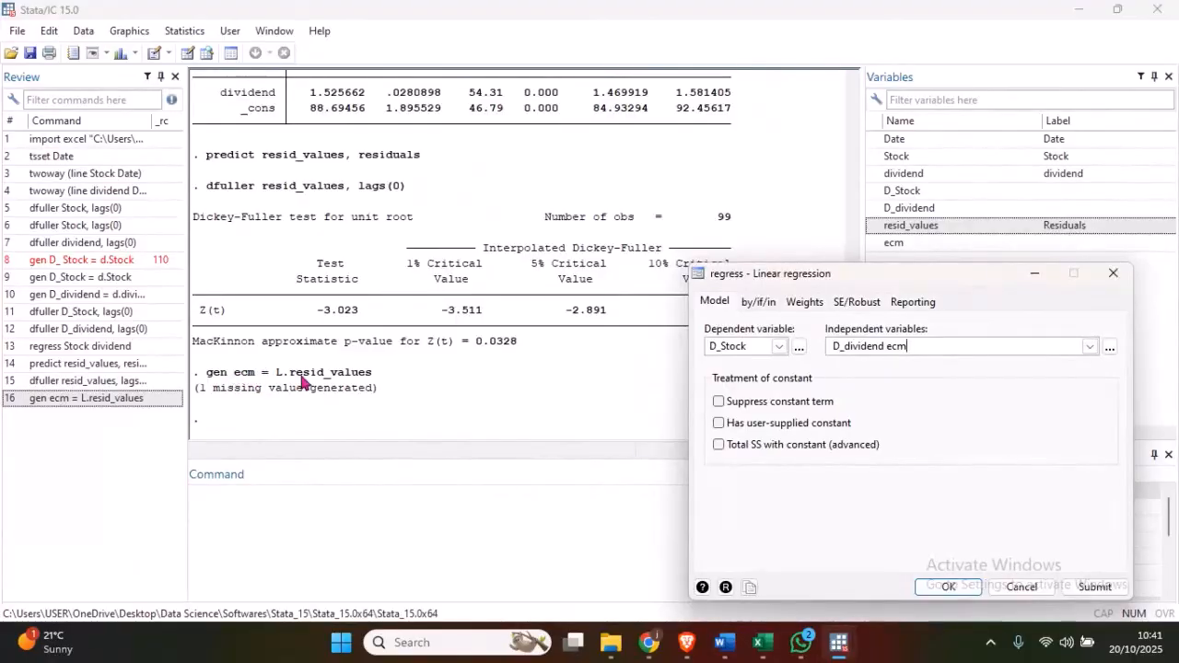
left_click_drag(835, 276, 433, 173)
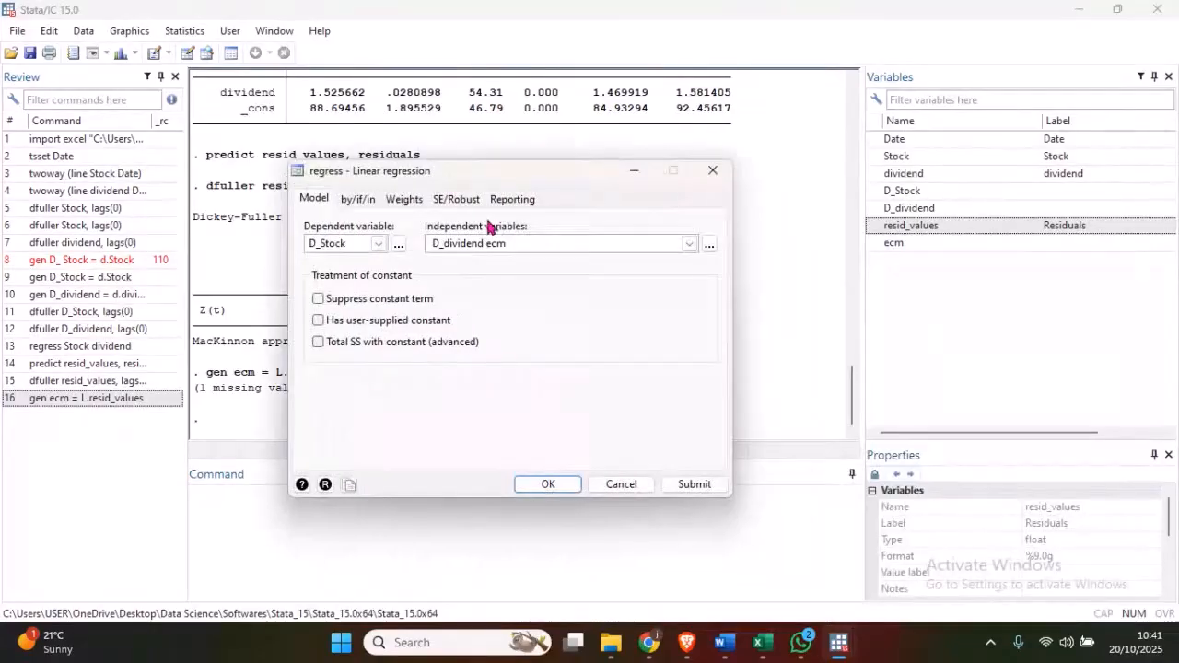
left_click(548, 484)
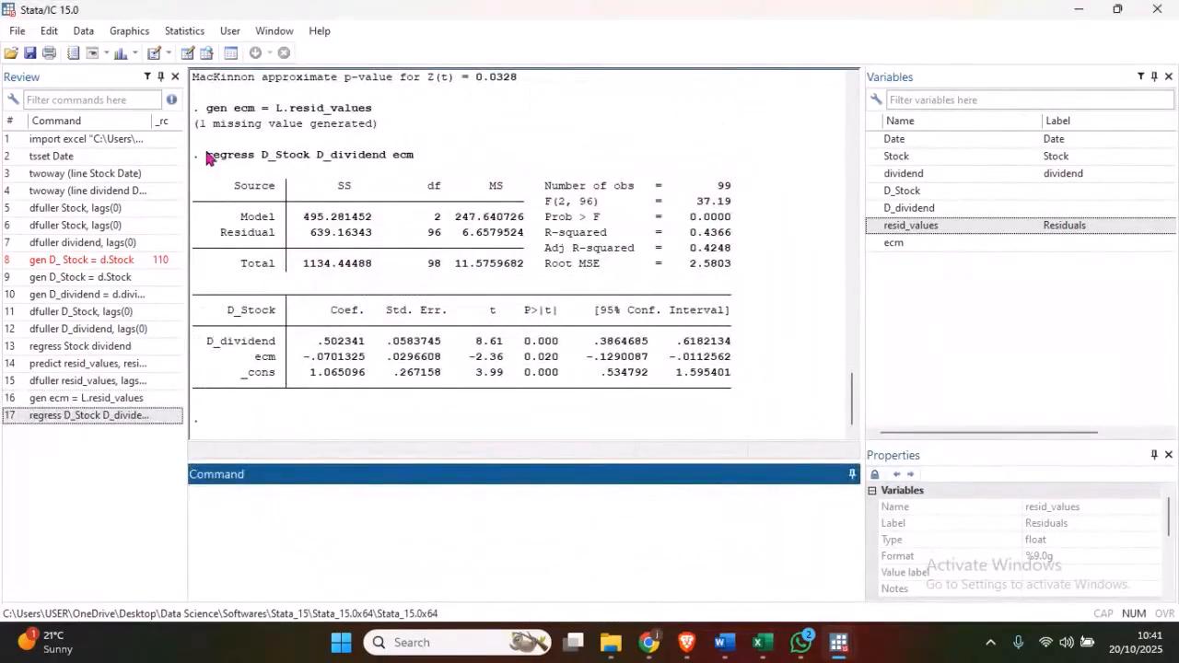
- Examine the variables in the executed regress command and the D_dividend row of the D_Stock coefficient table
left_click_drag(203, 159, 319, 174)
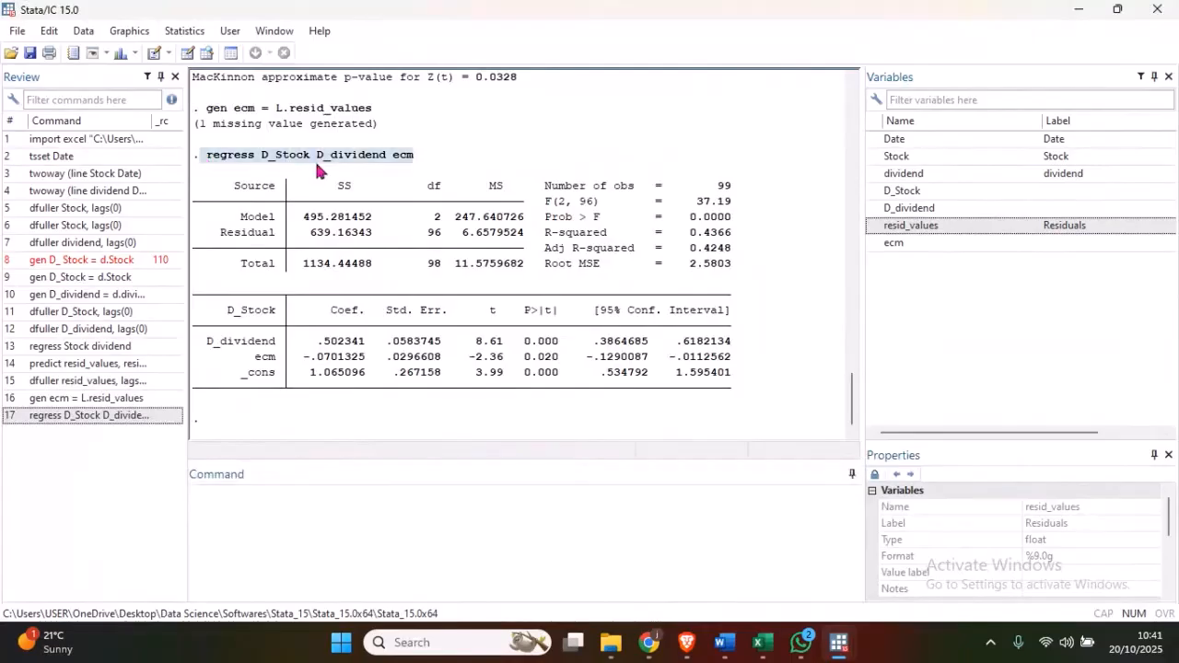
left_click(265, 164)
double_click(265, 164)
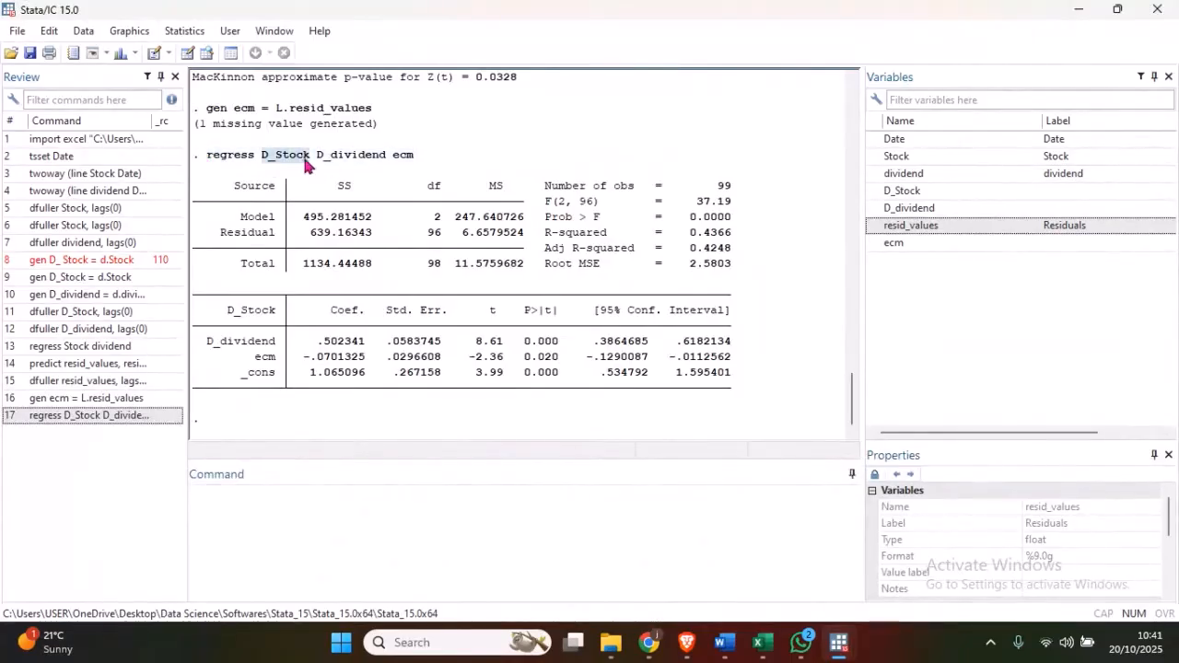
double_click(352, 164)
double_click(403, 164)
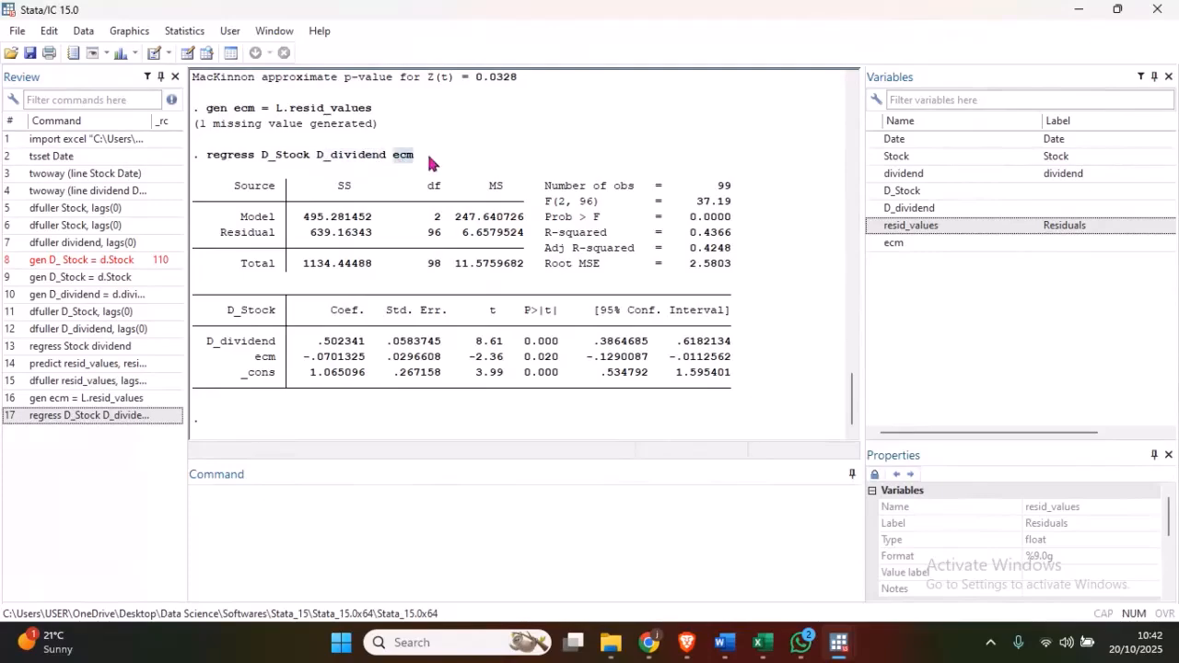
left_click(503, 181)
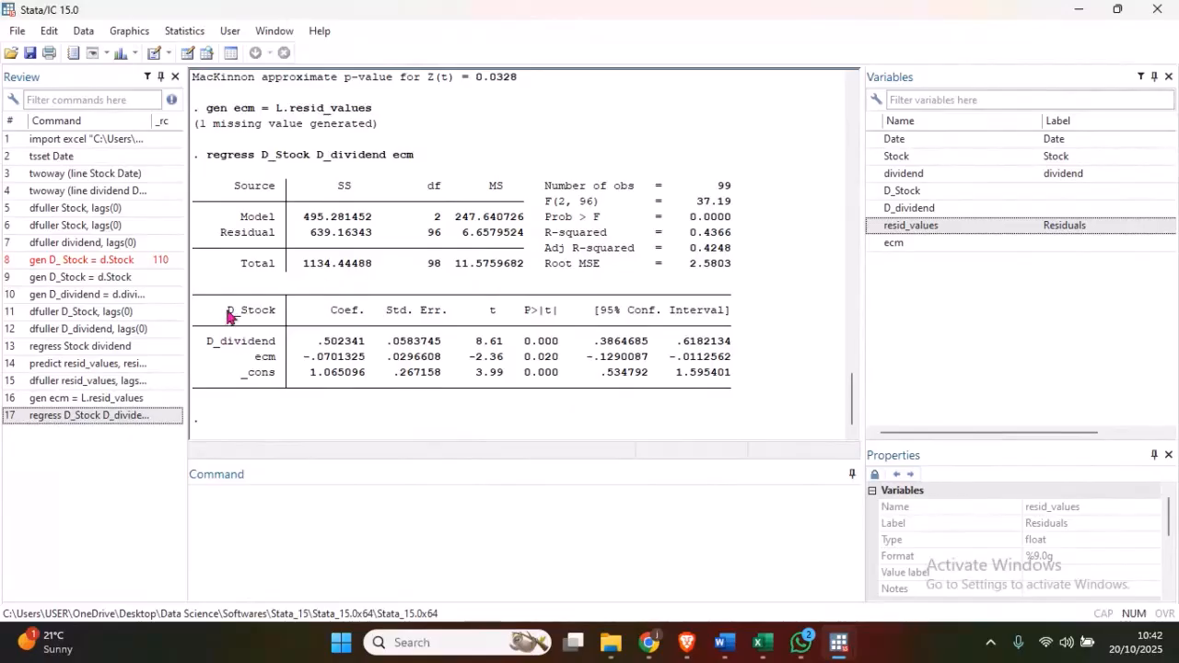
left_click_drag(318, 342, 509, 350)
left_click_drag(208, 342, 272, 316)
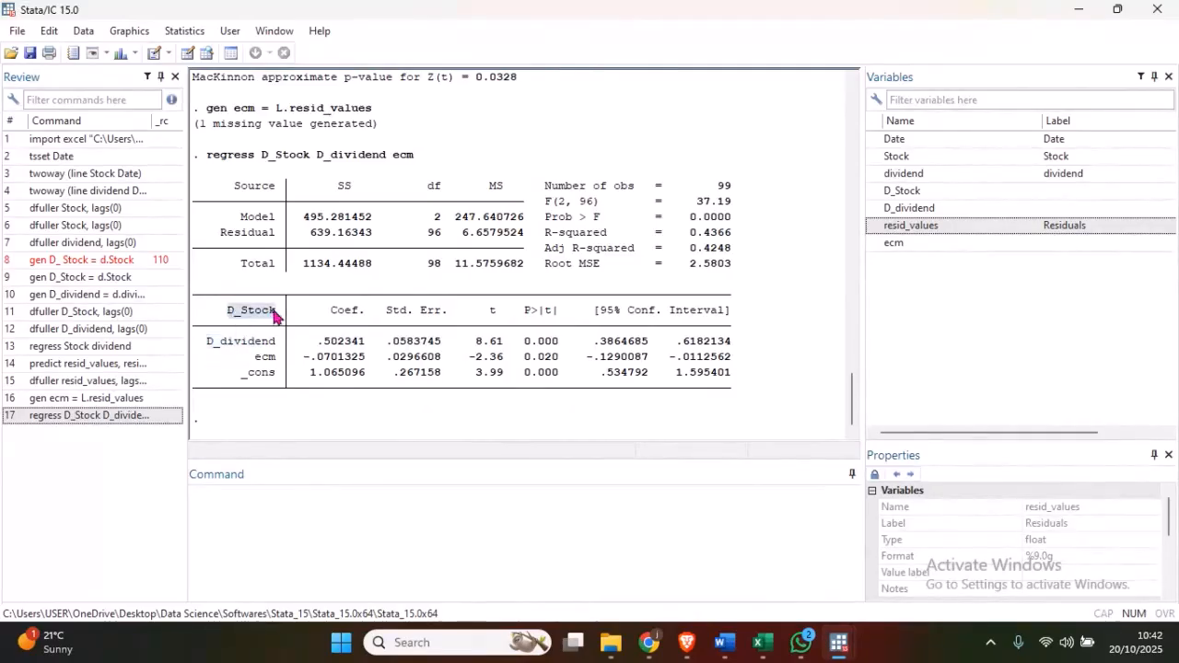
- Examine the ecm row of the regression output, focusing on the sign, size and p-value of its coefficient
left_click_drag(255, 359, 604, 361)
left_click(265, 364)
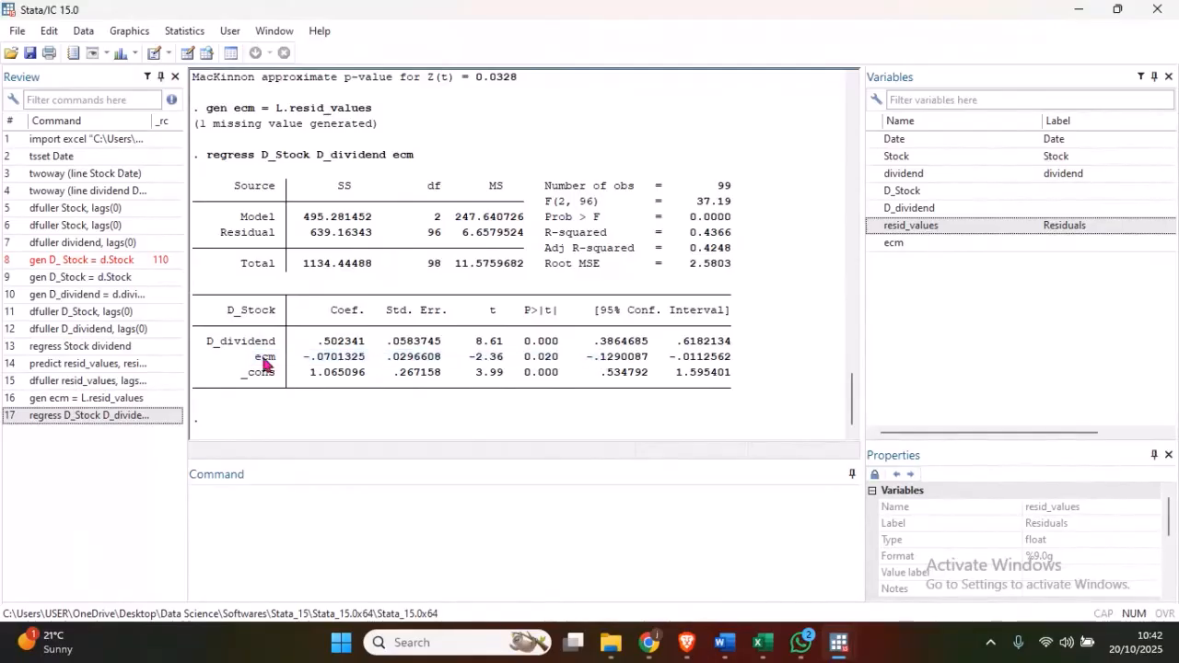
left_click_drag(307, 365, 369, 361)
left_click(312, 362)
left_click_drag(524, 359, 560, 365)
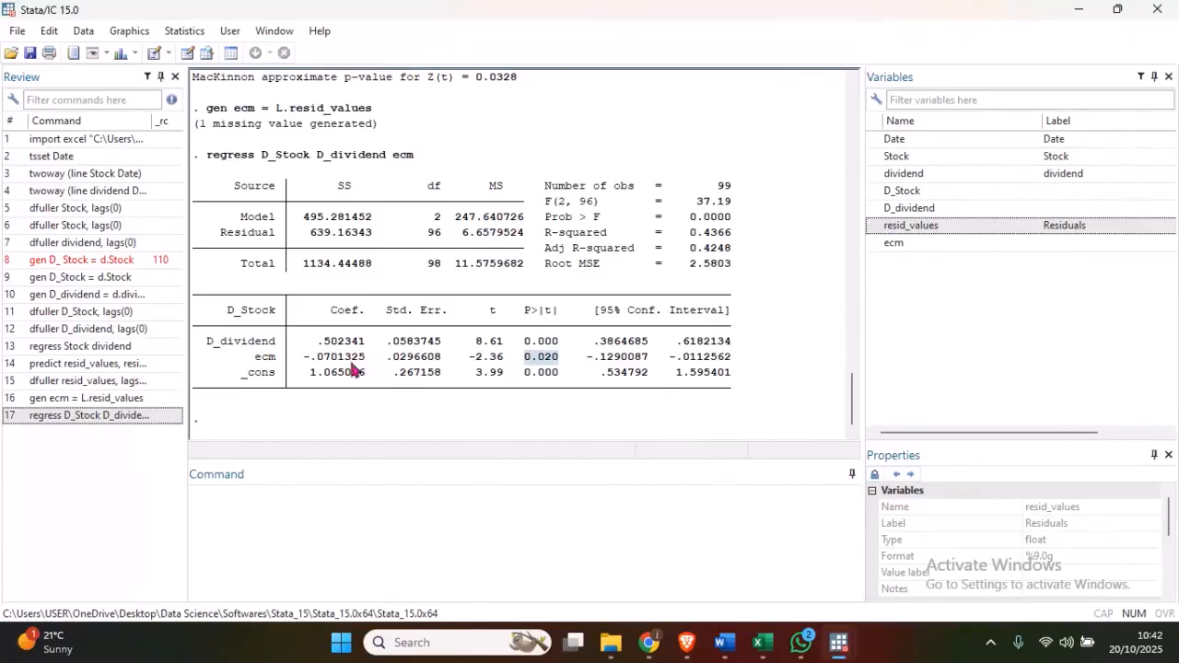
left_click_drag(306, 362, 550, 362)
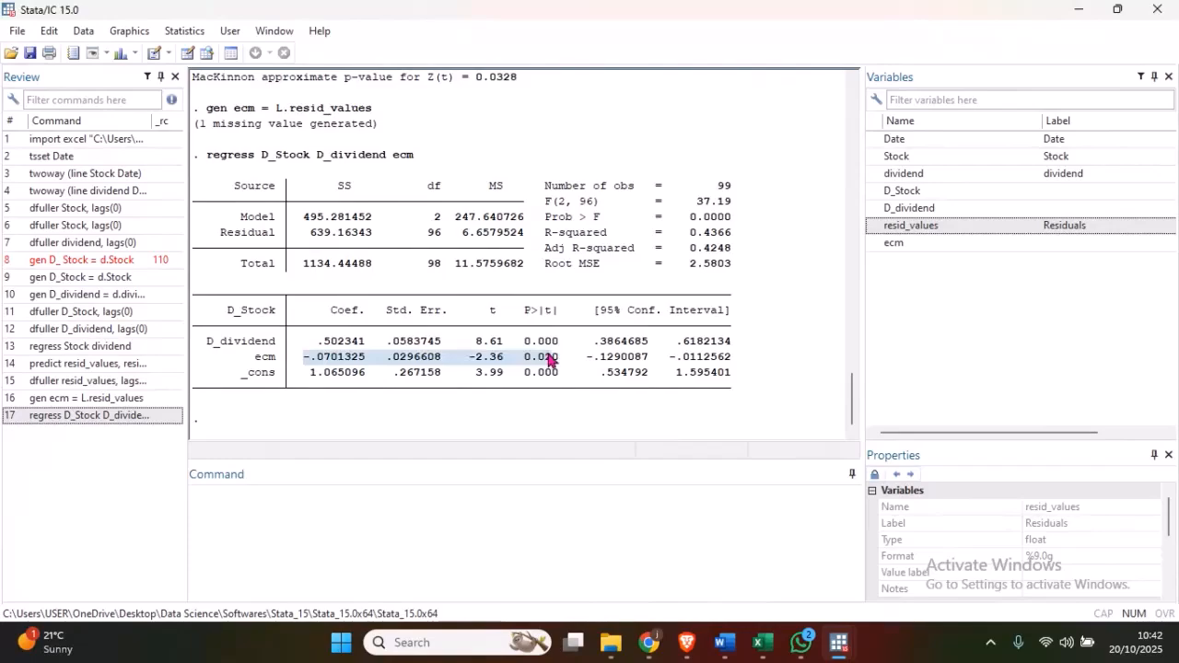
left_click(558, 360)
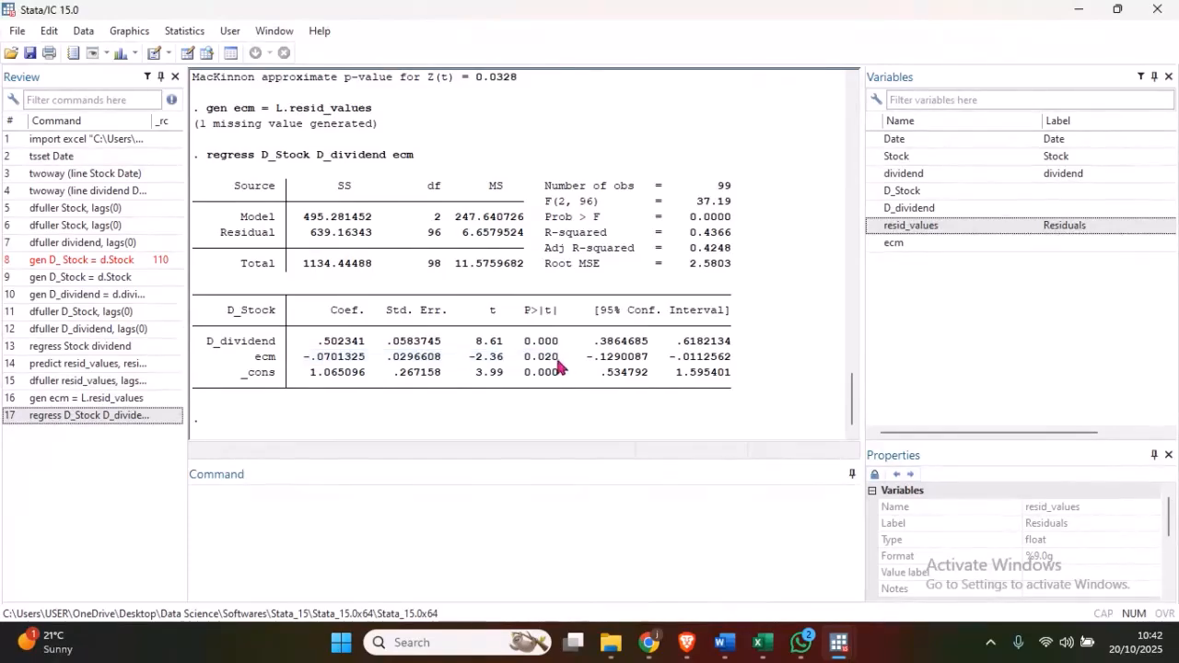
left_click_drag(318, 360, 367, 363)
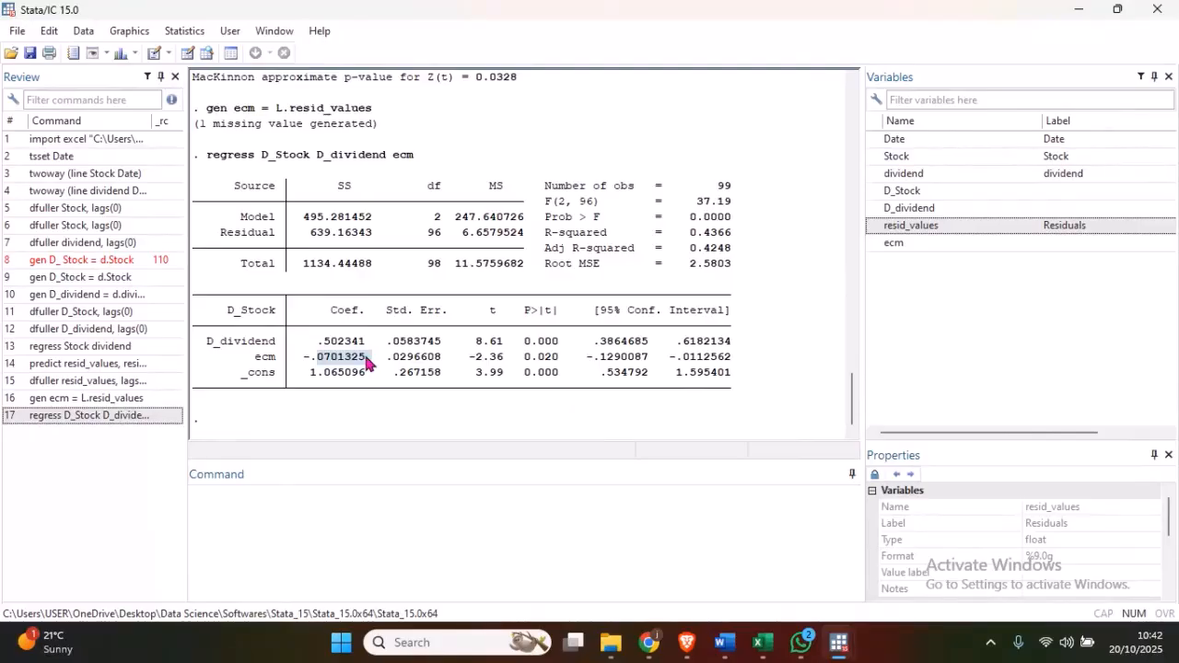
- Switch to the Word guidelines and review the example ECM regression output above the Stata tutorial steps
left_click(725, 644)
left_click_drag(1173, 521, 1163, 359)
left_click_drag(1163, 380, 1175, 456)
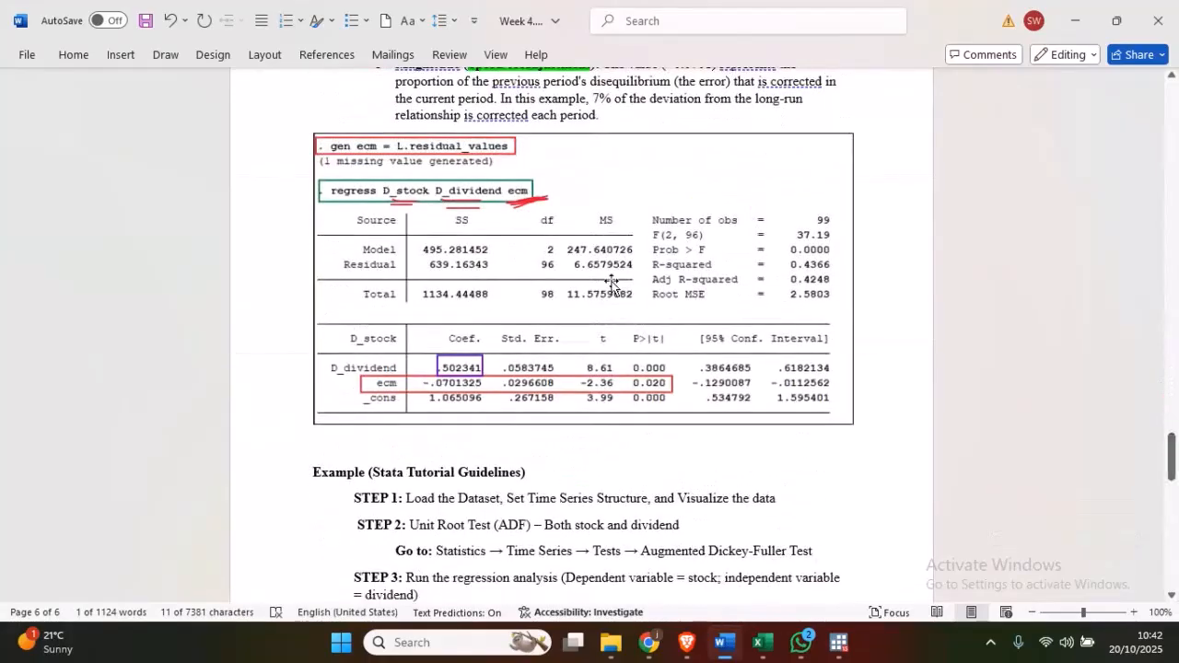
left_click(615, 287)
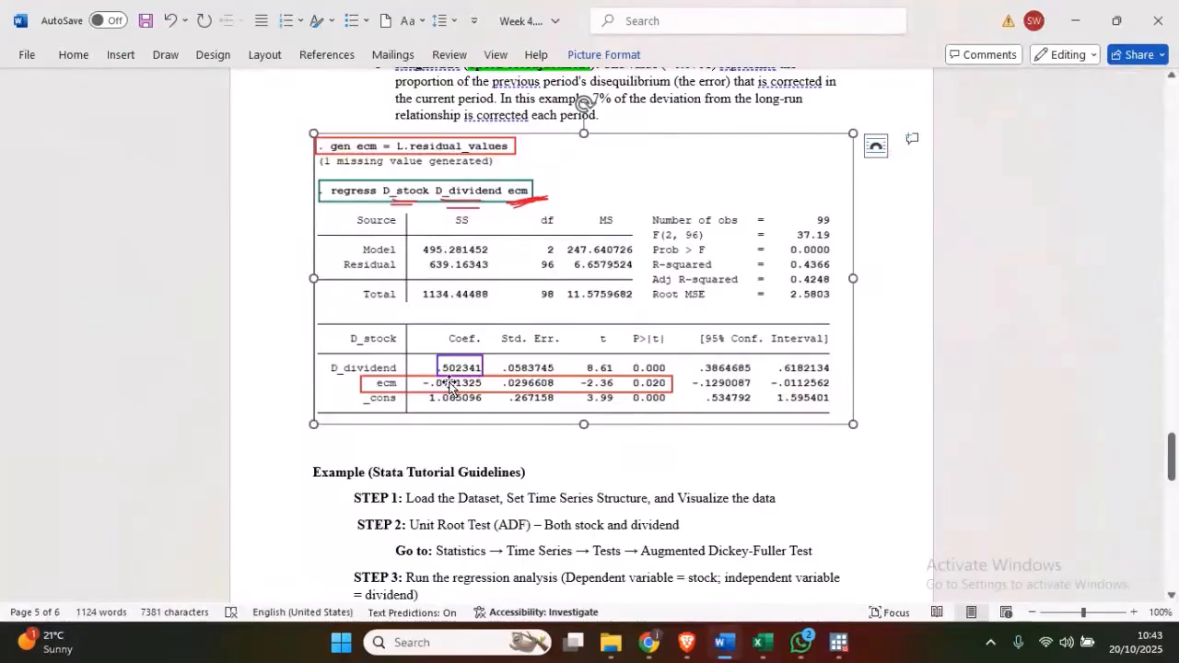
- Check the BigBlueButton class session in Chrome, and return to the ECM regression results in Stata
left_click(838, 643)
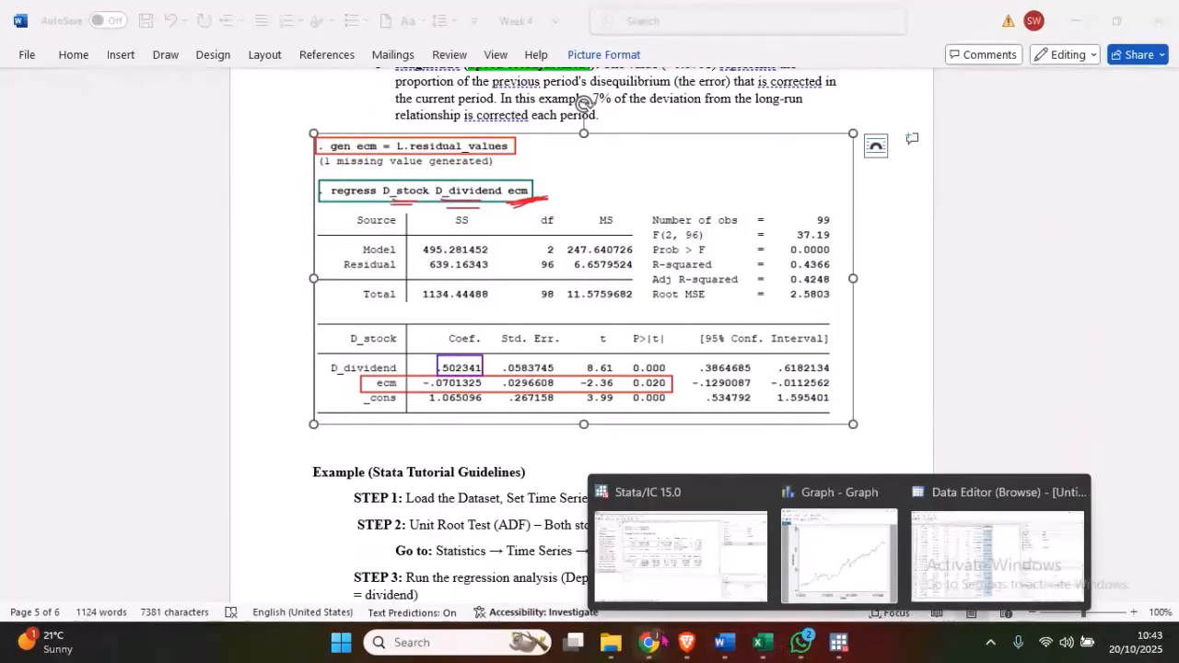
mouse_move(658, 639)
left_click(595, 582)
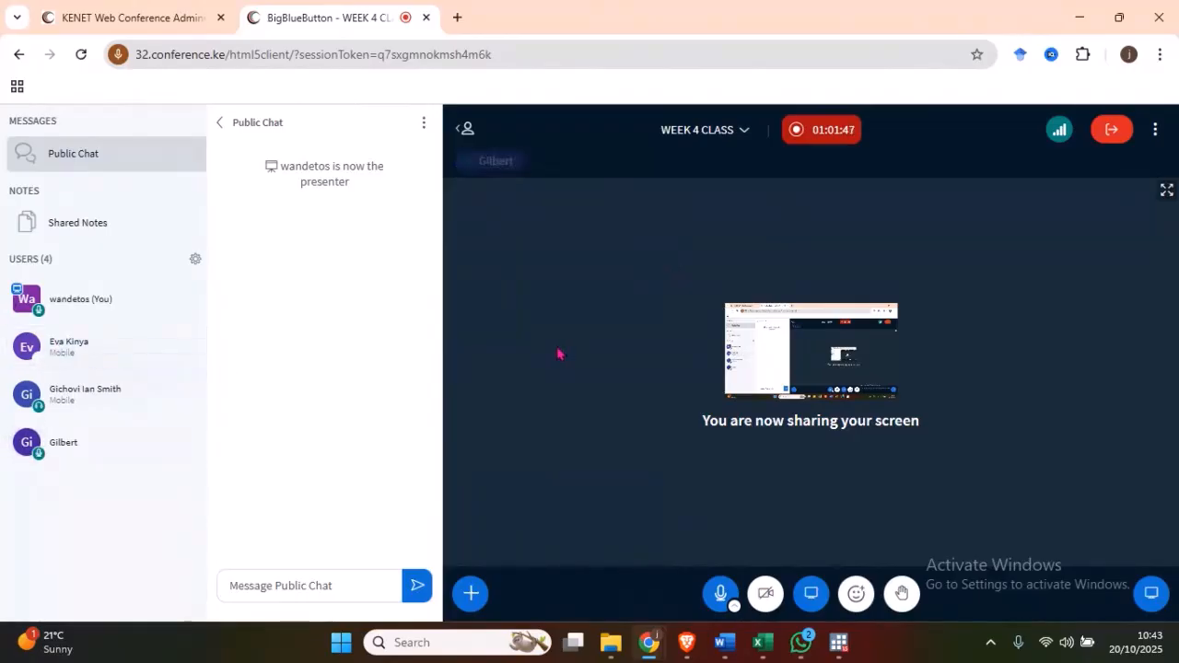
left_click(1084, 21)
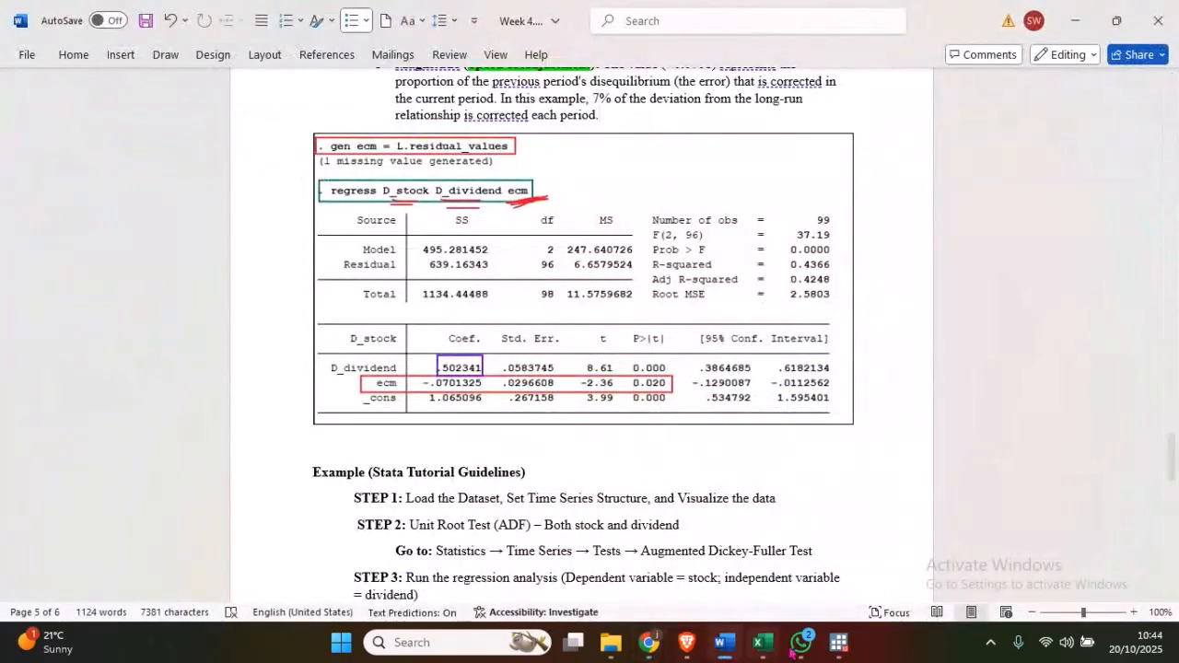
mouse_move(845, 652)
left_click(690, 551)
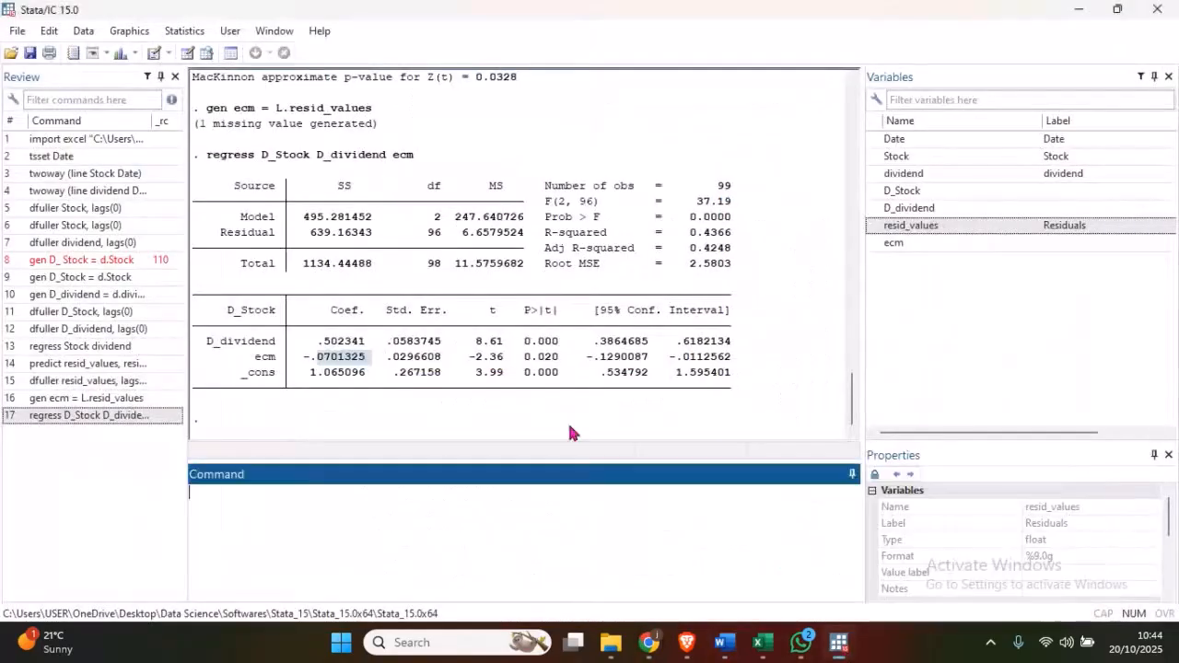